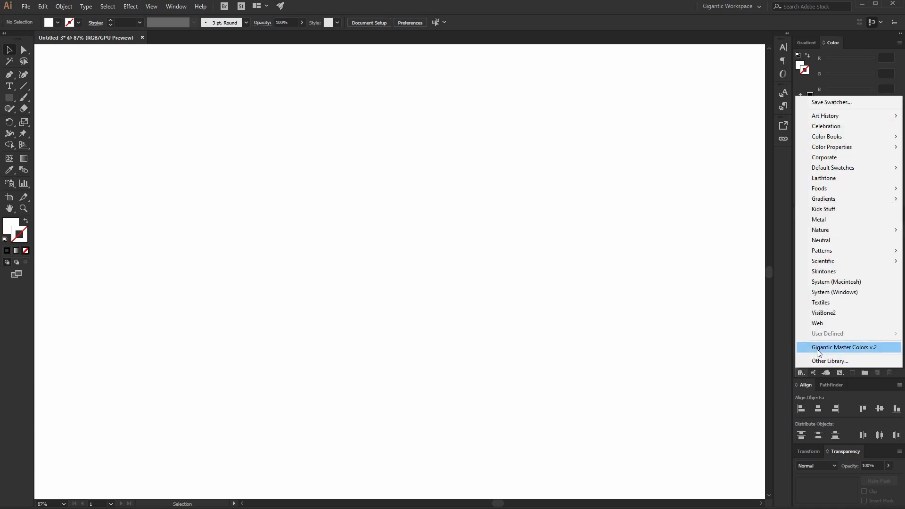
Open the Gigantic Master Colors v.2 swatch library and dock it in the panel area.
left_click(818, 349)
left_click_drag(381, 287, 842, 216)
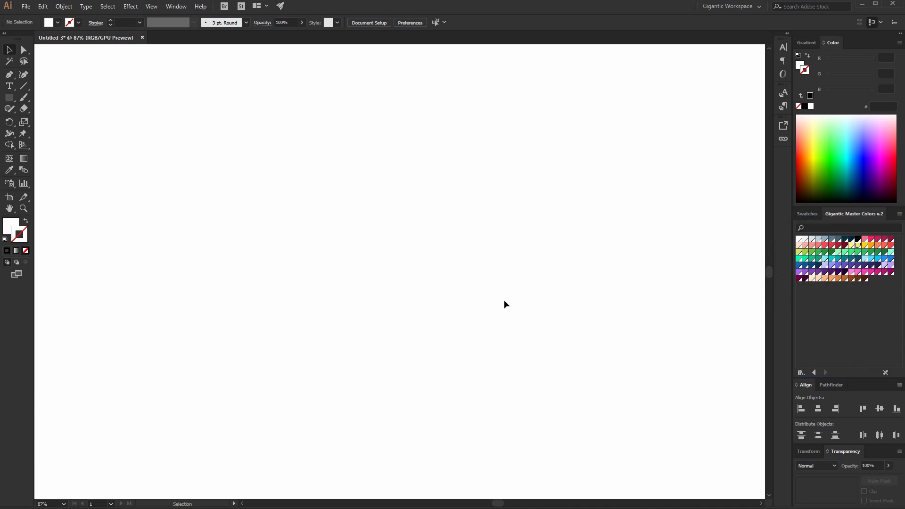
Draw a 235 px circle on the artboard and fill it with a pink swatch.
left_click(5, 228)
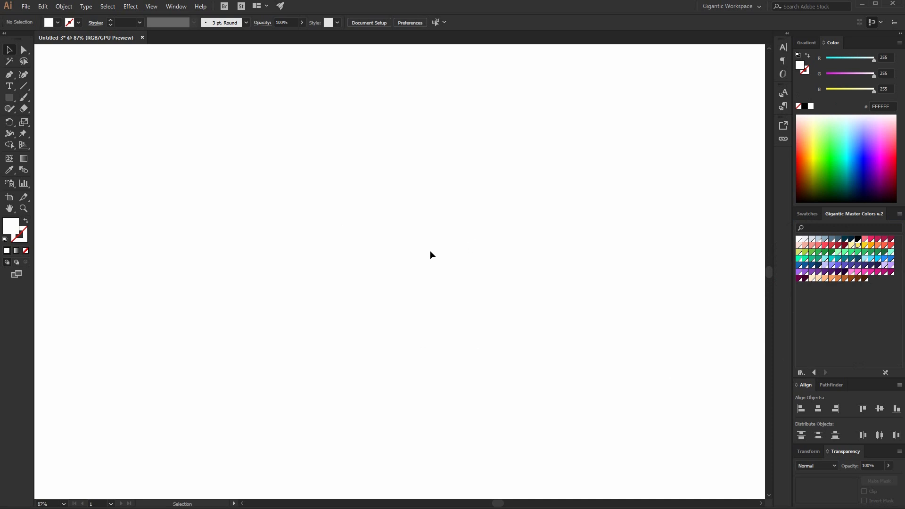
left_click_drag(342, 207, 438, 300)
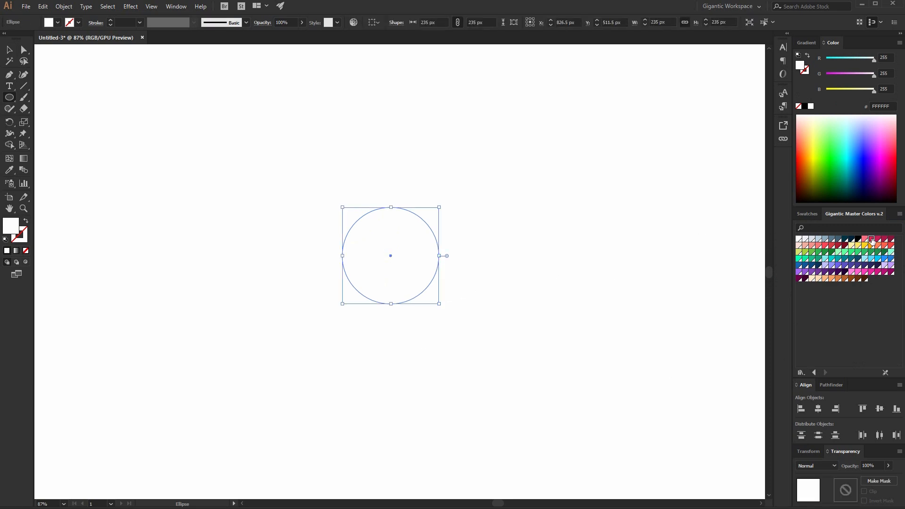
left_click(872, 241)
left_click(7, 54)
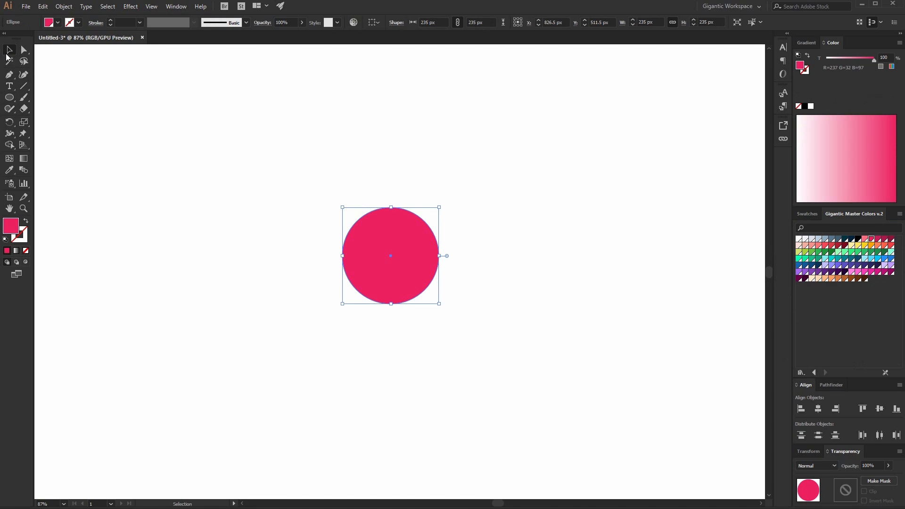
Move the pink circle higher on the artboard.
key("ctrl+plus")
key("ctrl+plus")
key("ctrl+plus")
key("ctrl+plus")
key("ctrl+plus")
key("ctrl+plus")
key("ctrl+plus")
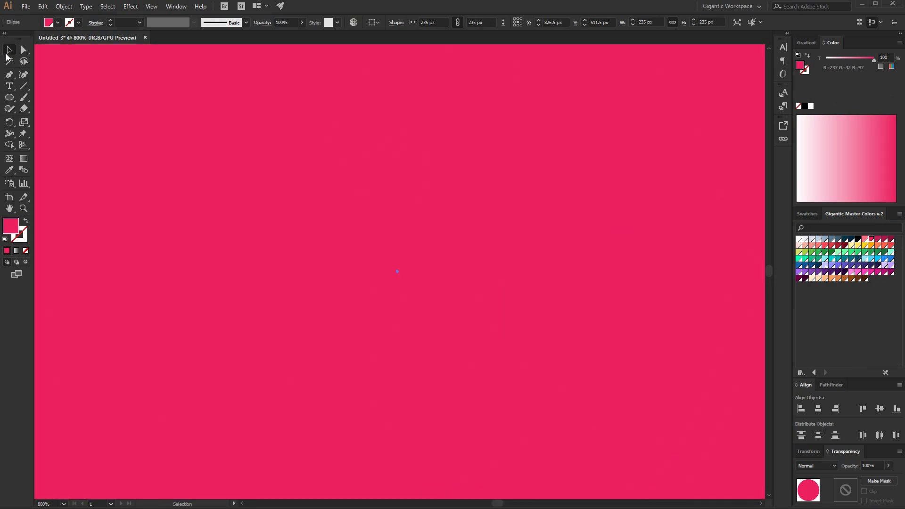
key("ctrl+minus")
key("ctrl+minus")
key("ctrl+minus")
key("ctrl+minus")
key("ctrl+minus")
key("ctrl+minus")
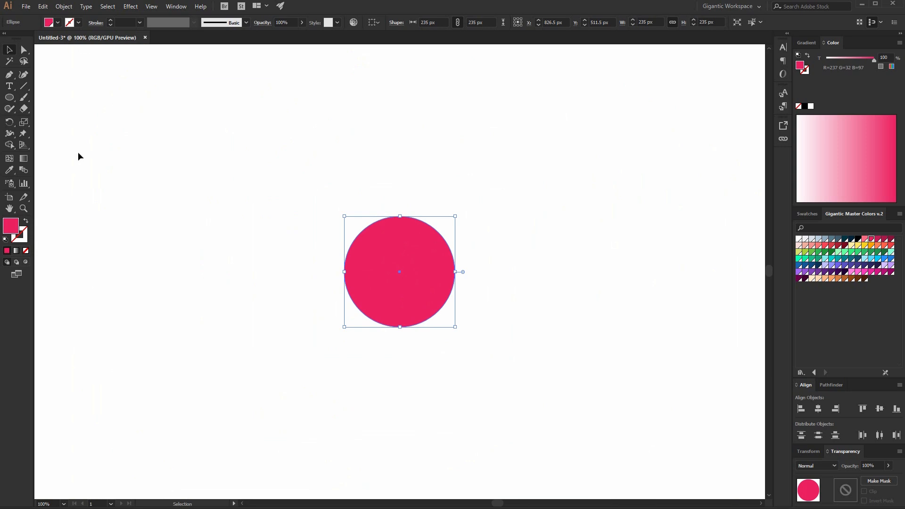
left_click_drag(433, 281, 421, 221)
left_click(520, 298)
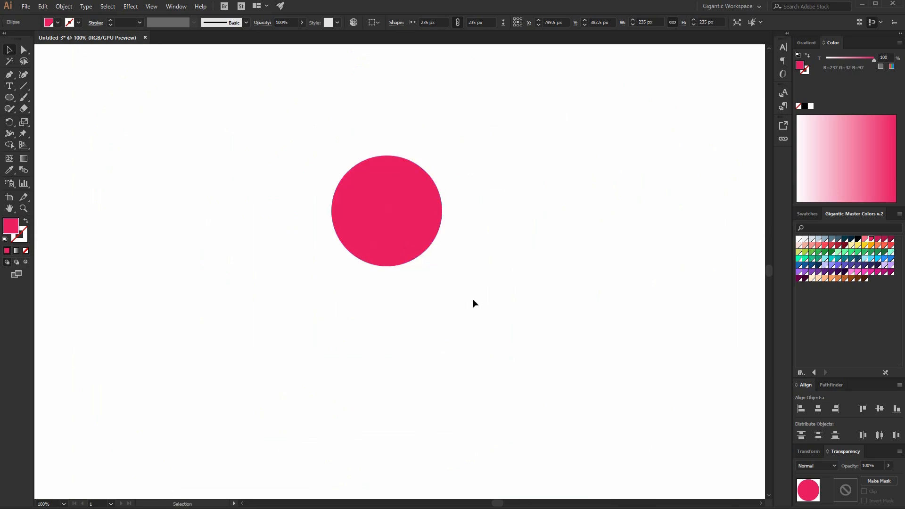
Draw a tall rectangle under the circle, about 163 × 398 px, and center it horizontally with the circle.
left_click_drag(351, 235, 428, 423)
left_click(10, 50)
left_click_drag(170, 107, 561, 360)
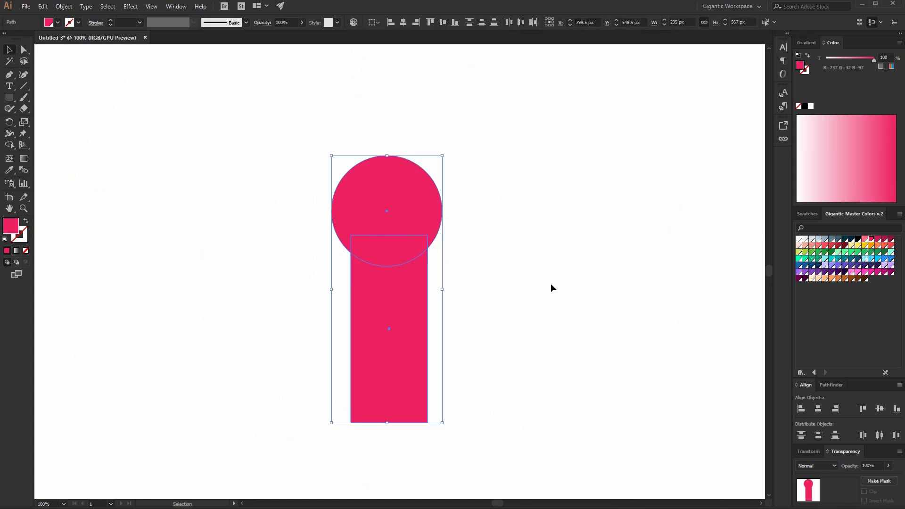
left_click(404, 23)
left_click(508, 155)
Duplicate the circle to the right and fill the copy with a darker magenta swatch.
left_click(432, 201)
left_click_drag(388, 211, 658, 211)
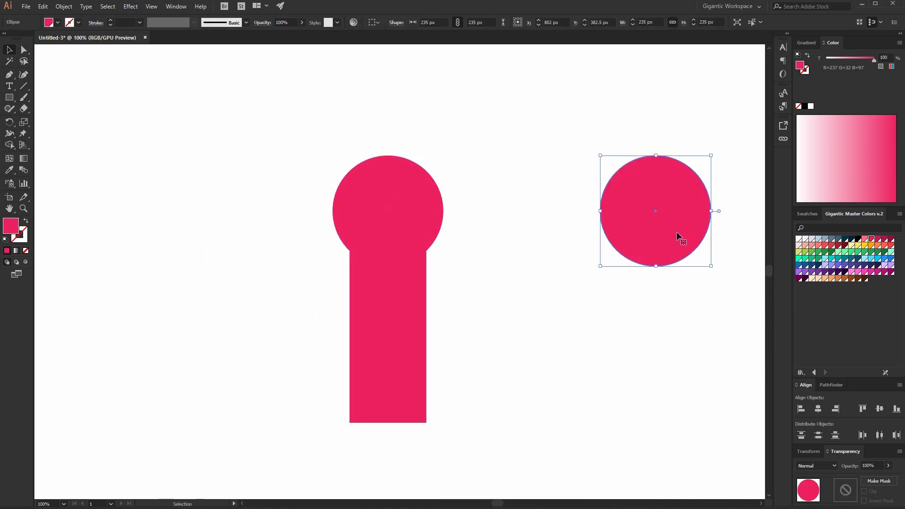
left_click(878, 239)
left_click(501, 339)
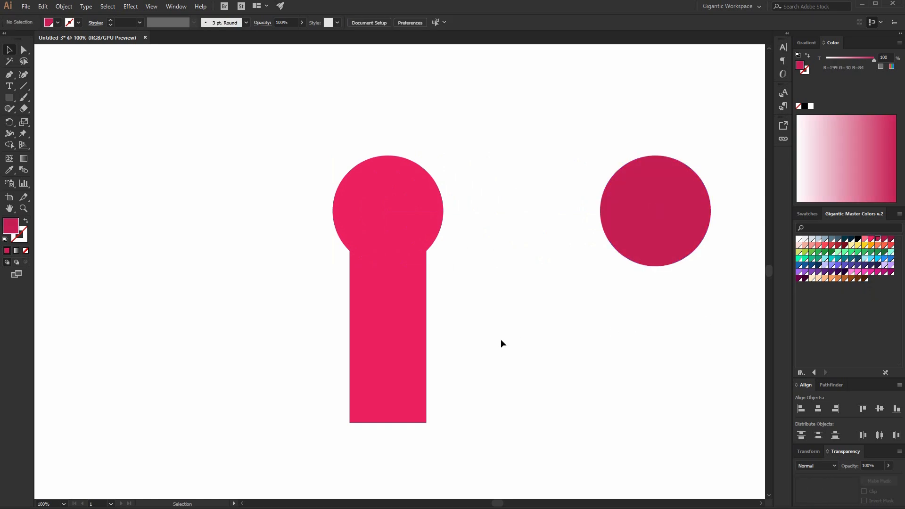
Duplicate the rectangle under the right circle.
left_click(406, 320)
left_click_drag(411, 330, 677, 312)
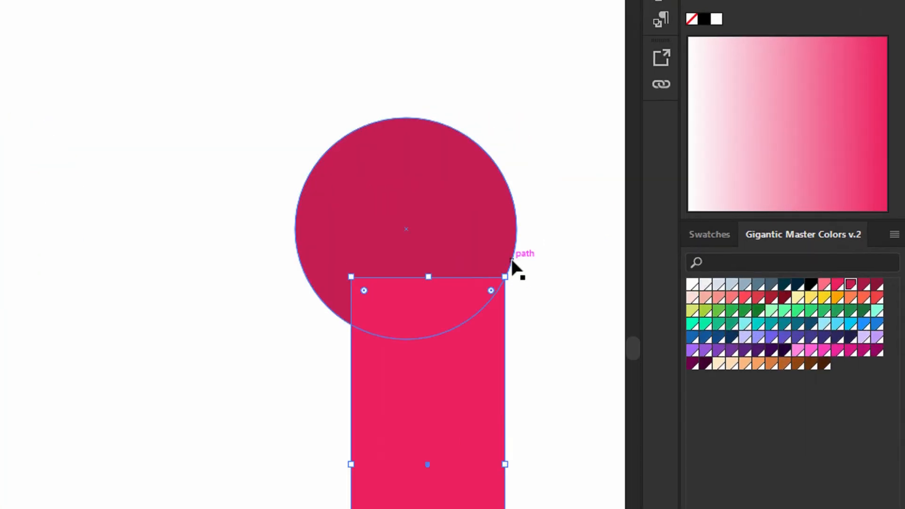
left_click(519, 304)
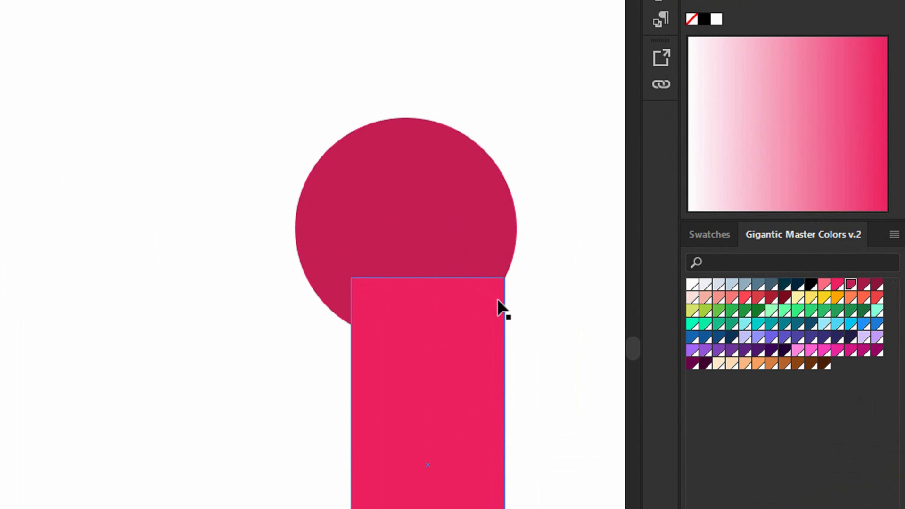
Stretch the copied rectangle leftward until it is 618 px wide.
scroll(500, 304, "left", 8)
left_click_drag(471, 212, 227, 289)
left_click(406, 368)
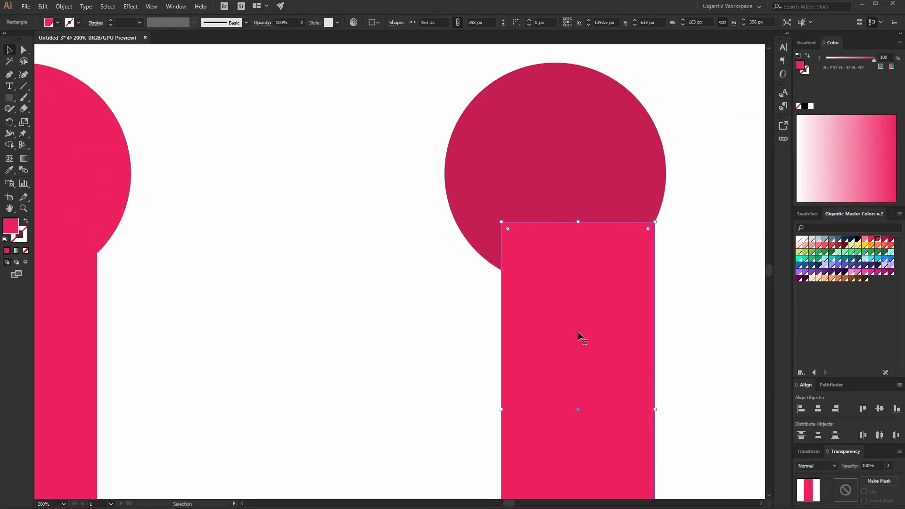
key("ctrl+minus")
left_click_drag(362, 273, 147, 273)
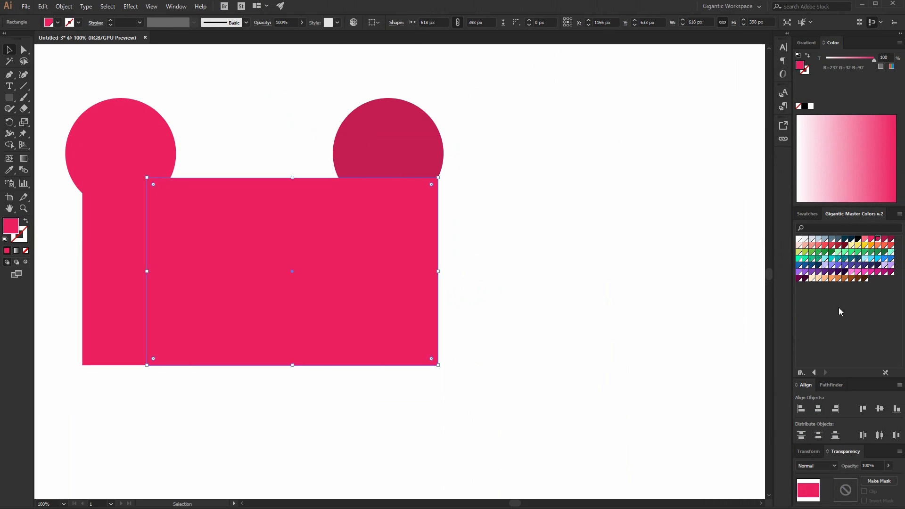
Fill the wide rectangle with the darker magenta swatch and send it to the back.
left_click(878, 240)
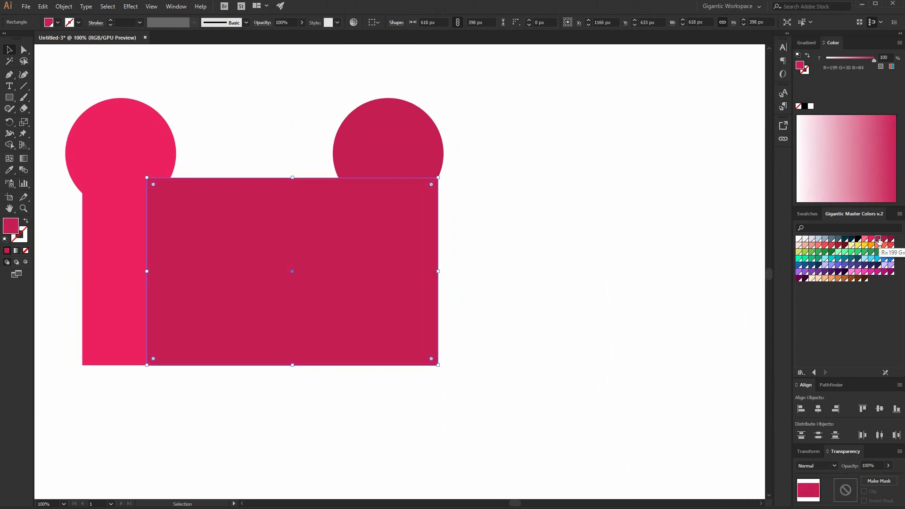
key("ctrl+shift+bracketleft")
left_click(598, 257)
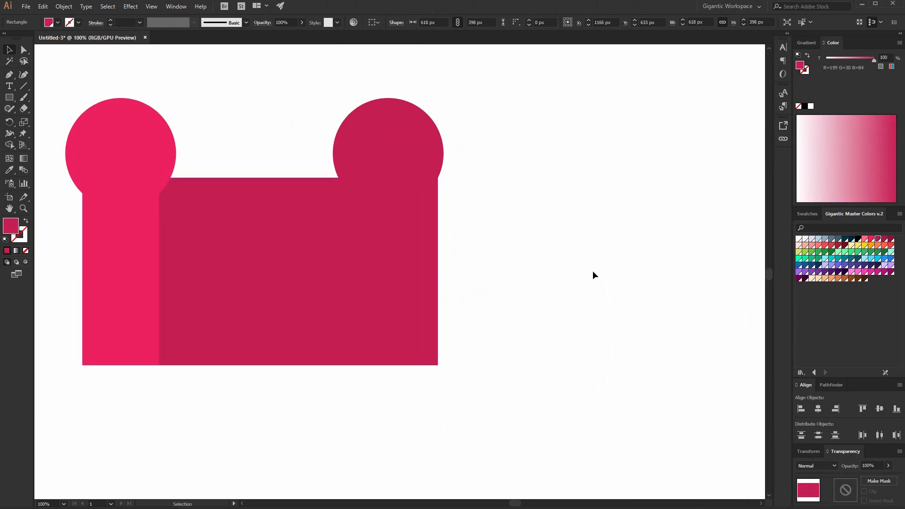
Draw a 567 × 225 px rectangle bridging the tops of both circles and send it to the back.
scroll(594, 269, "up", 3)
key("m")
mouse_move(389, 166)
left_mouse_down()
mouse_move(244, 240)
mouse_move(121, 271)
left_mouse_up()
left_click(9, 50)
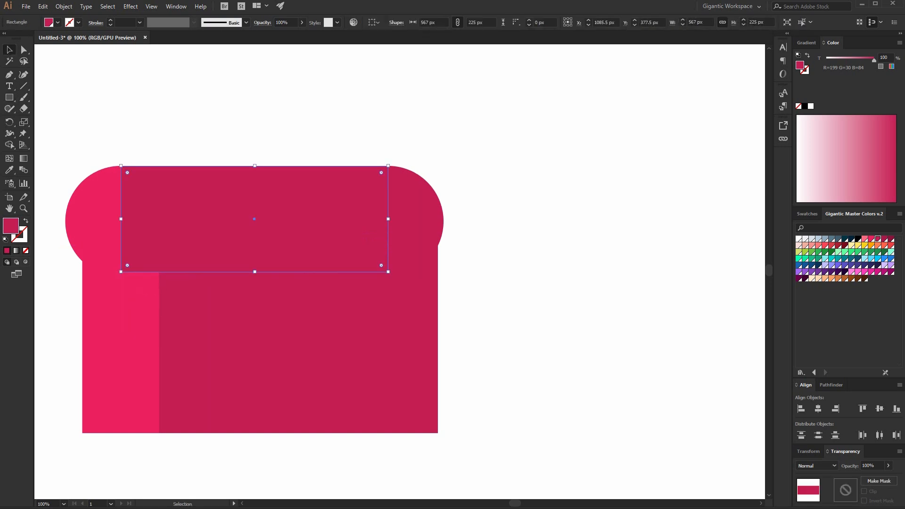
key("ctrl+shift+bracketleft")
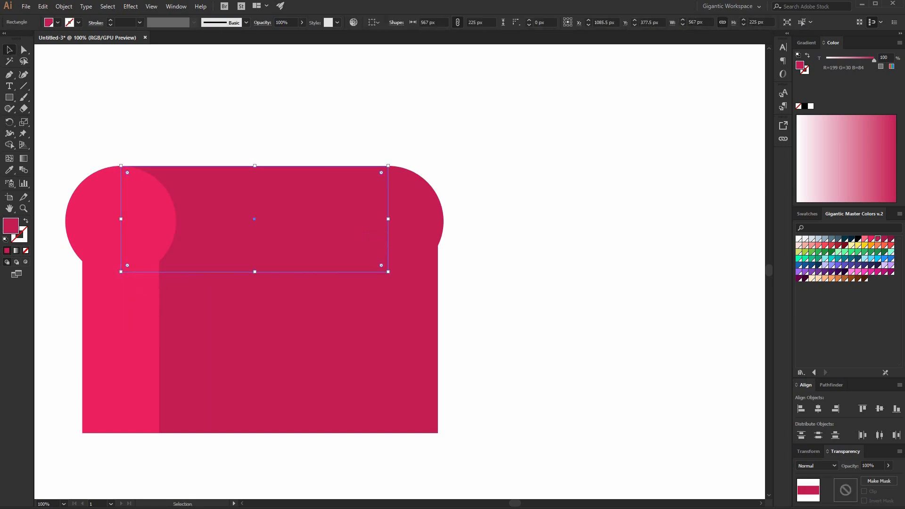
left_click(496, 242)
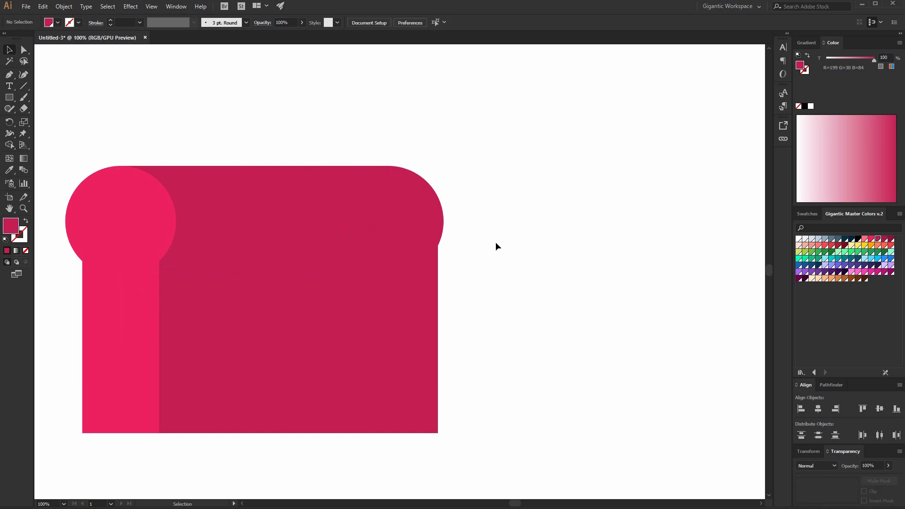
Nudge the right edge of the dark body rectangle slightly inward.
left_click(436, 317)
left_click_drag(438, 340, 431, 339)
left_click_drag(290, 247, 291, 262)
left_click_drag(434, 348, 426, 348)
Make a concentric 121 px scaled copy of the left circle and fill it with darker magenta.
left_click(529, 352)
key("space")
left_click_drag(509, 298, 644, 282)
left_click(8, 53)
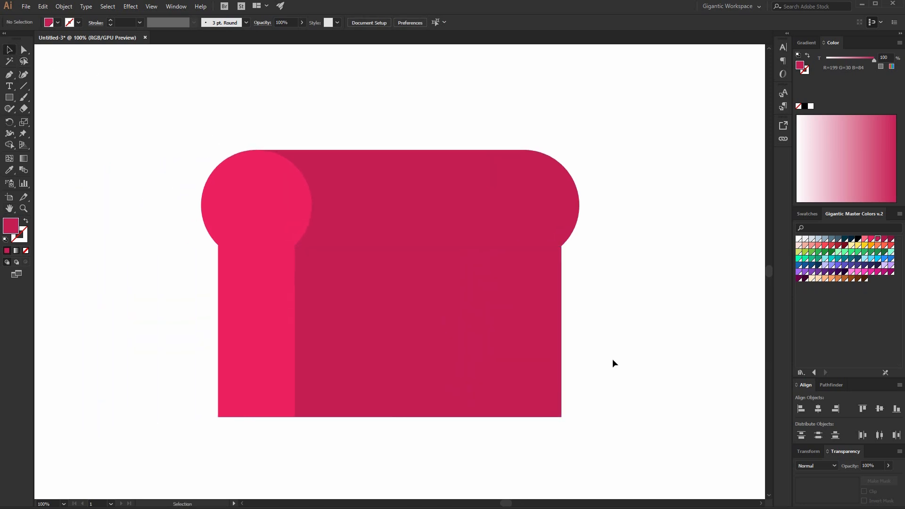
left_click(287, 232)
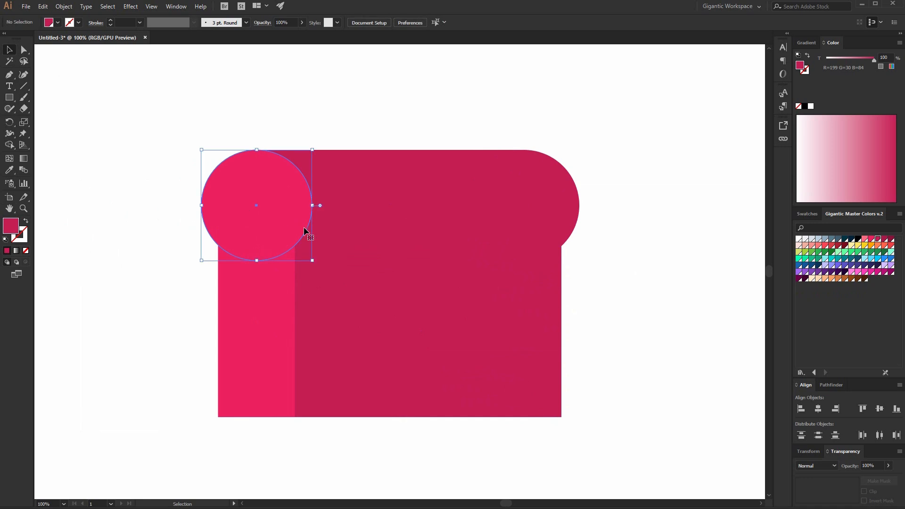
key("a")
key("v")
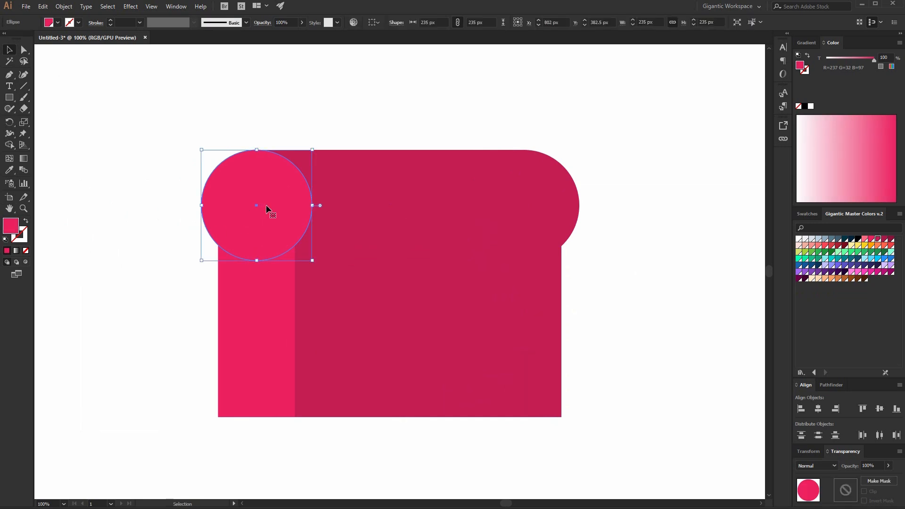
left_click_drag(314, 150, 293, 178)
left_click(879, 240)
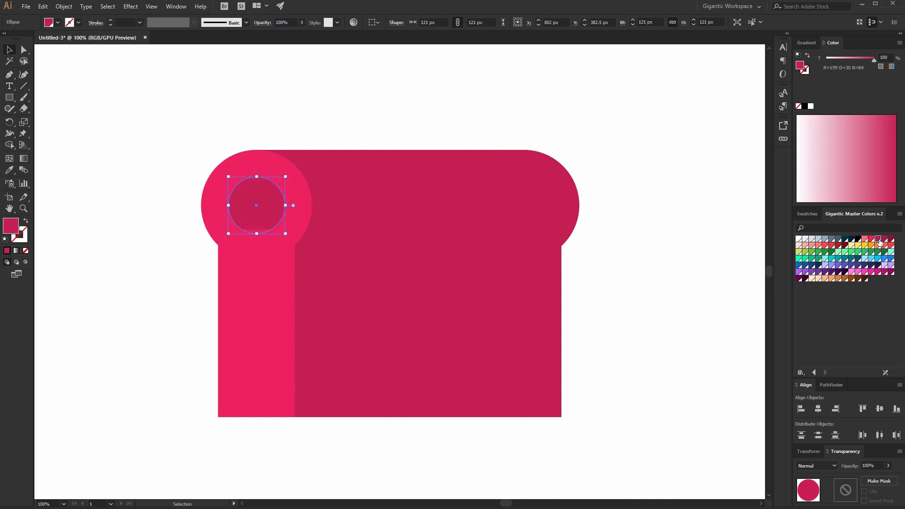
Make a 59 px concentric copy inside it and fill it with an even darker magenta.
key("a")
key("v")
left_click_drag(286, 178, 271, 191)
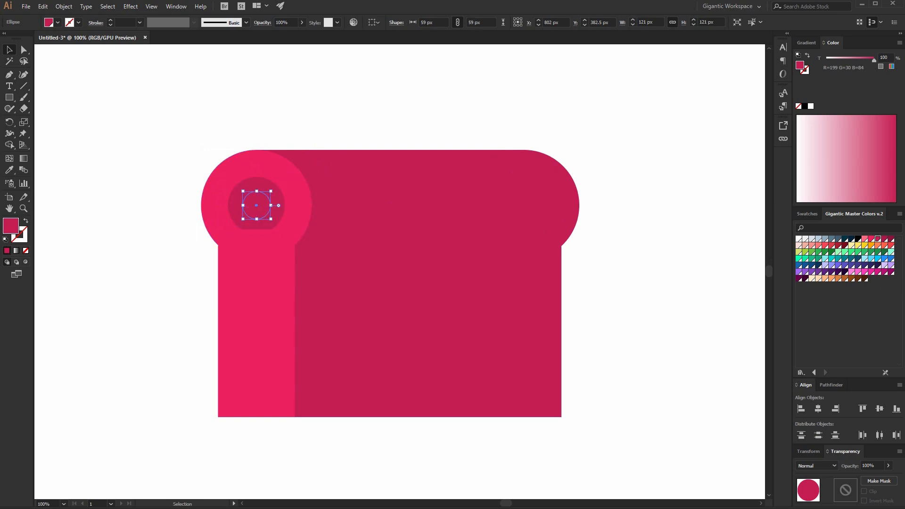
left_click(885, 240)
left_click(237, 208, "shift")
left_click(211, 186, "shift")
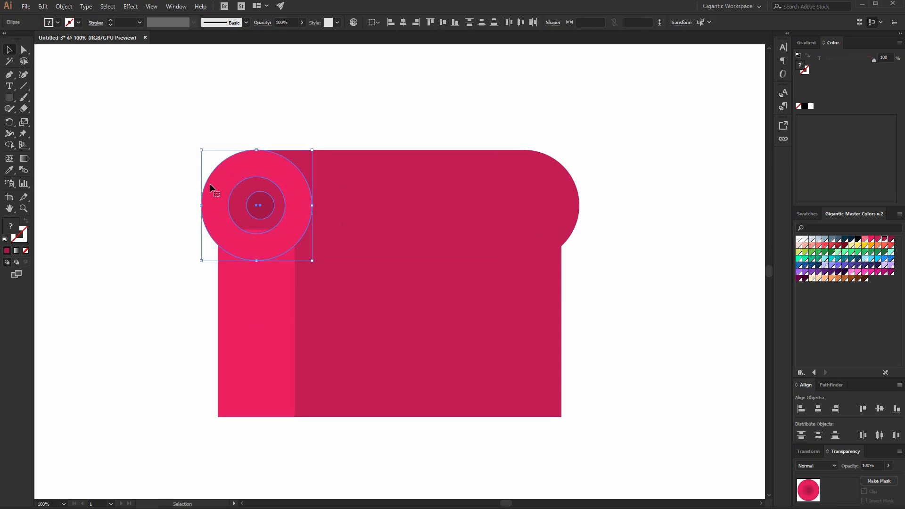
left_click(141, 268)
Fill the large left circle with a light coral swatch.
key("ctrl+plus")
left_click_drag(355, 252, 500, 261)
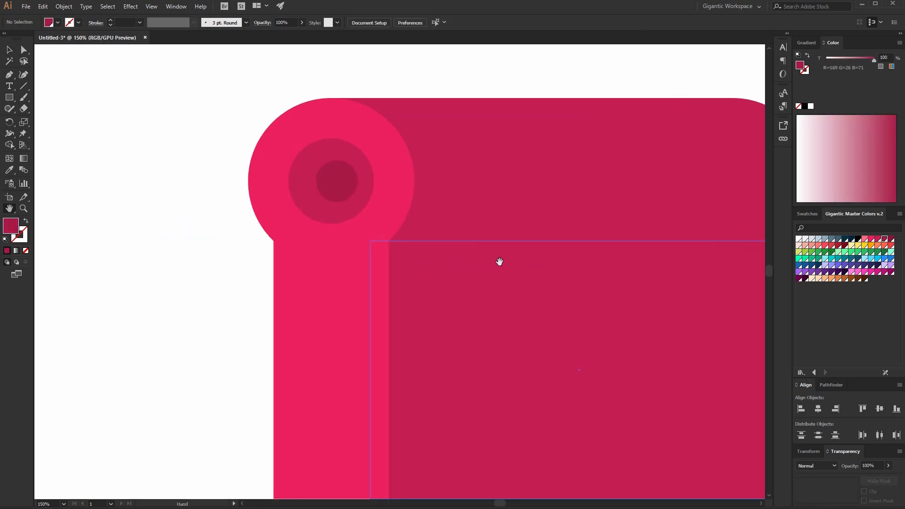
key("v")
left_click(395, 160)
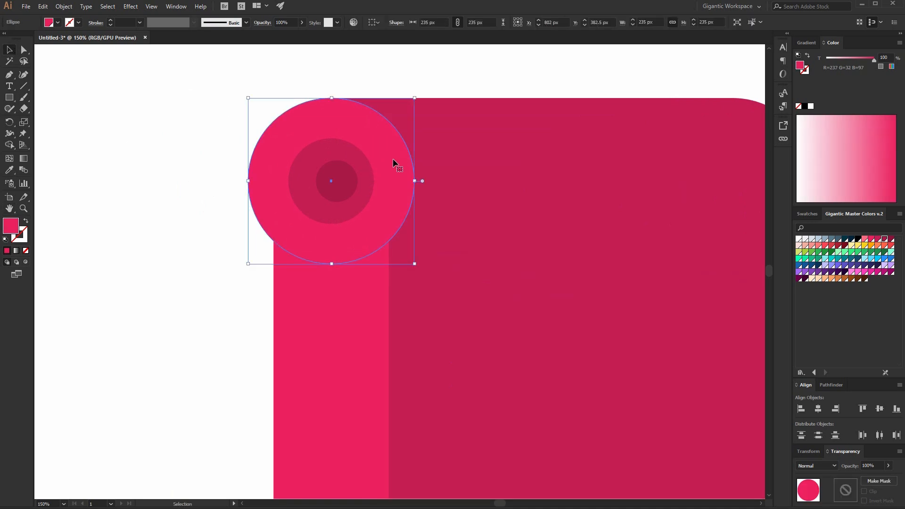
key("a")
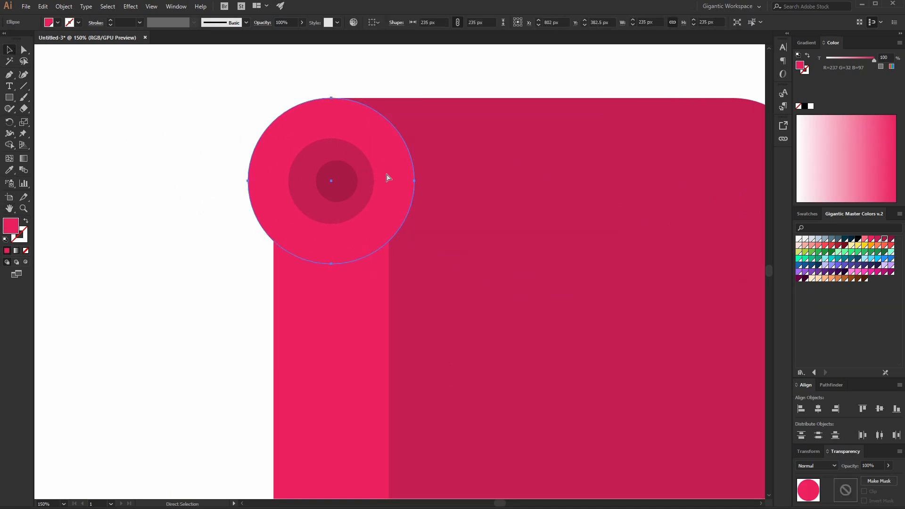
key("v")
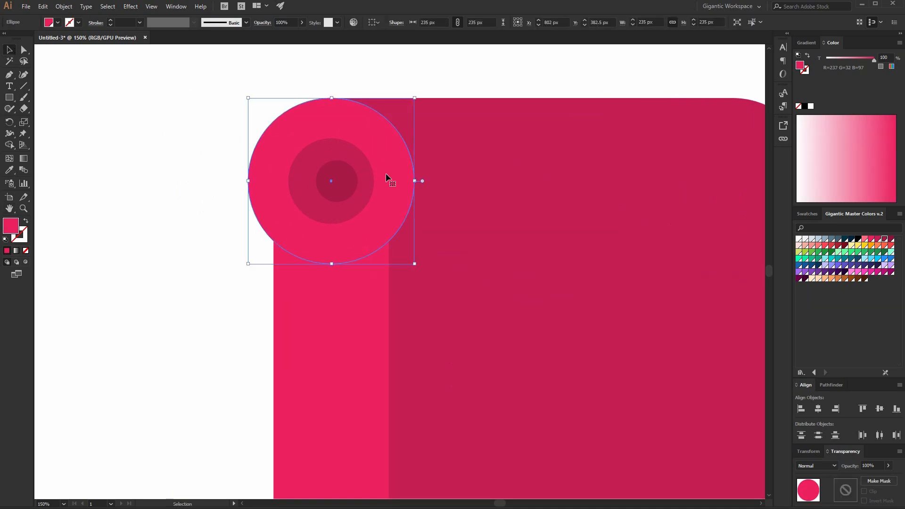
left_click(866, 239)
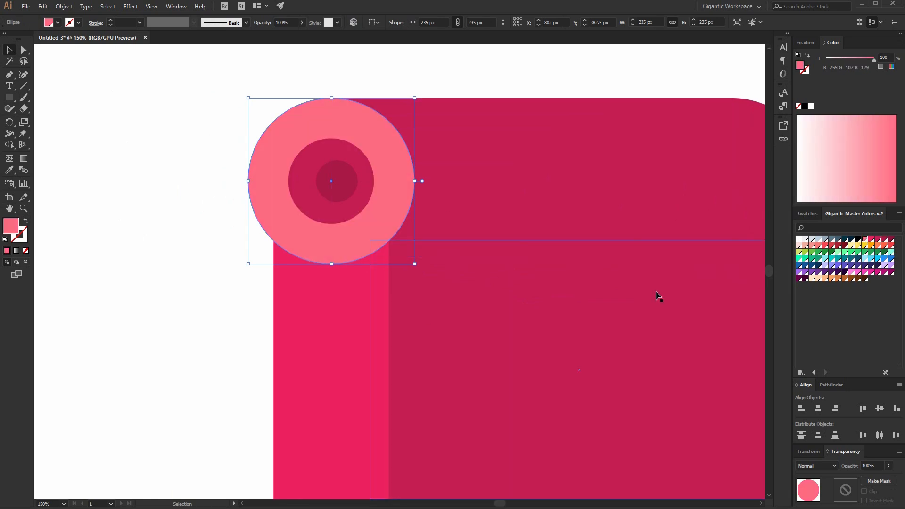
Swap the large circle's fill and stroke so it has only a coral stroke.
left_click(25, 224)
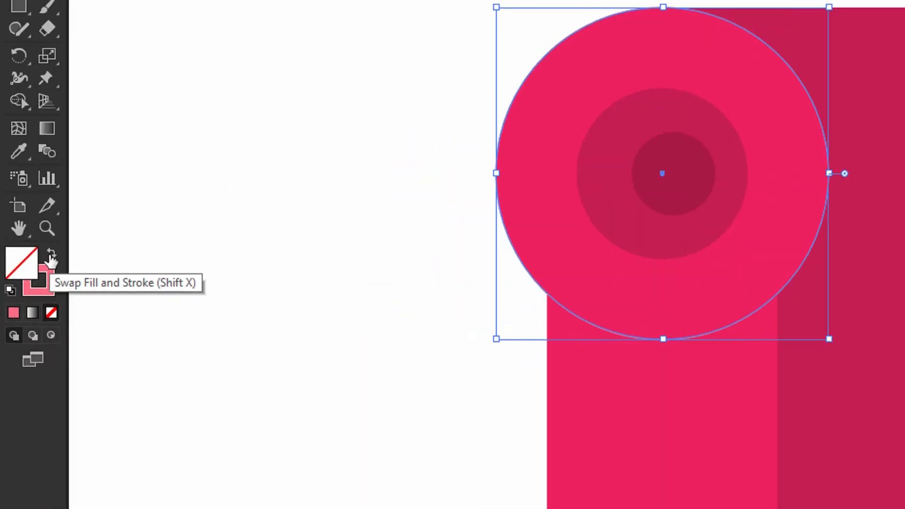
left_click(51, 257)
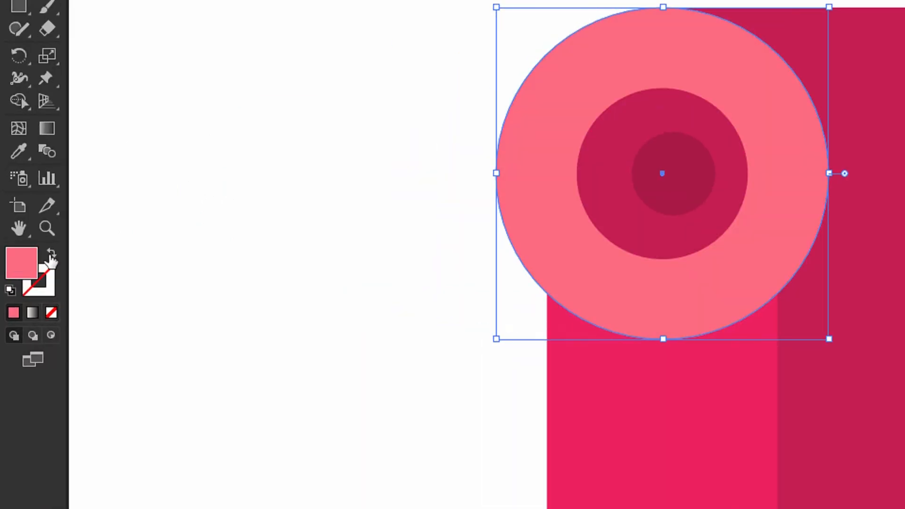
left_click(51, 257)
left_click(24, 242)
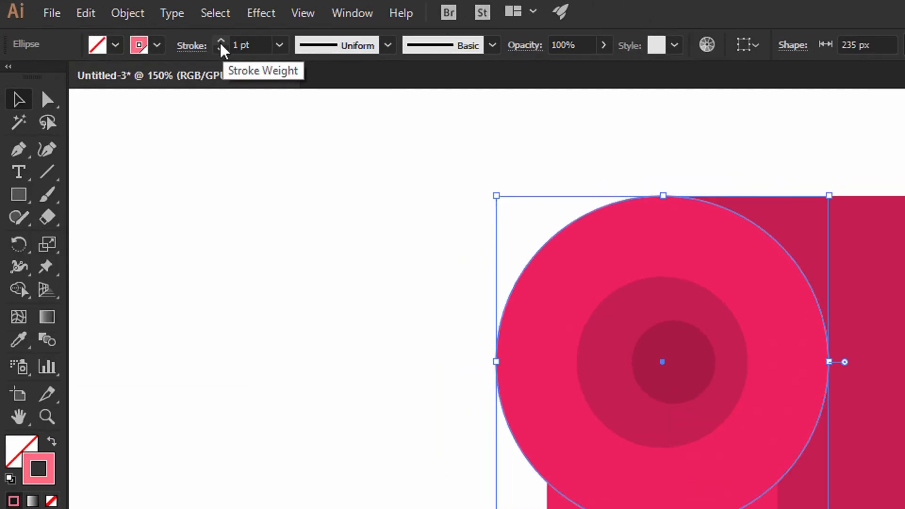
Set the ring's stroke weight to 34 pt and scale the circle down to 202 px.
left_click(110, 21)
left_click(220, 41)
left_click(220, 41)
left_click(220, 41)
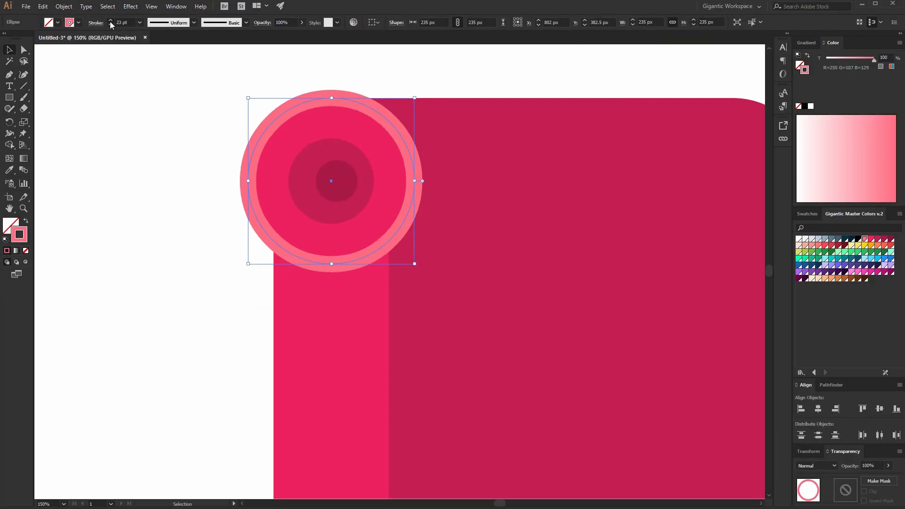
left_click(110, 21)
left_click(109, 22)
mouse_move(414, 98)
left_mouse_down()
mouse_move(398, 115)
mouse_move(404, 111)
left_mouse_up()
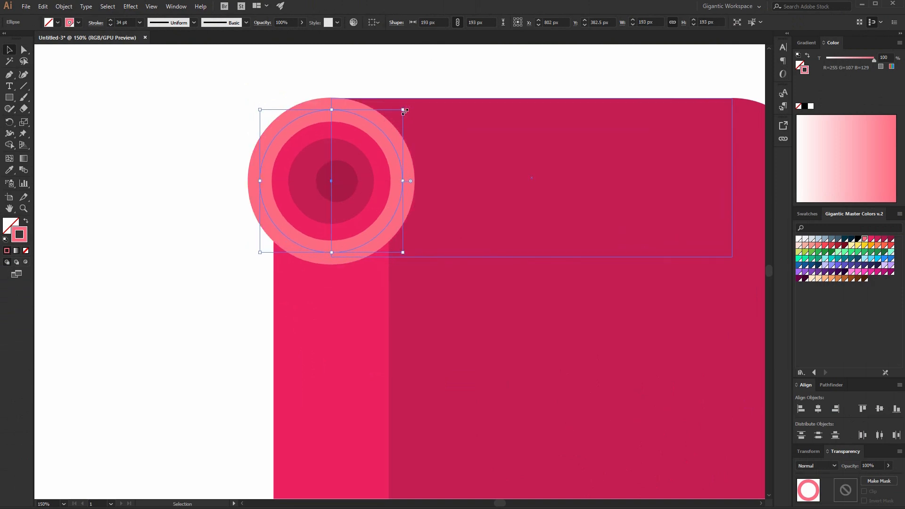
Split the coral ring into two opposite arcs by adding anchor points and deleting two of its segments.
left_click(9, 75)
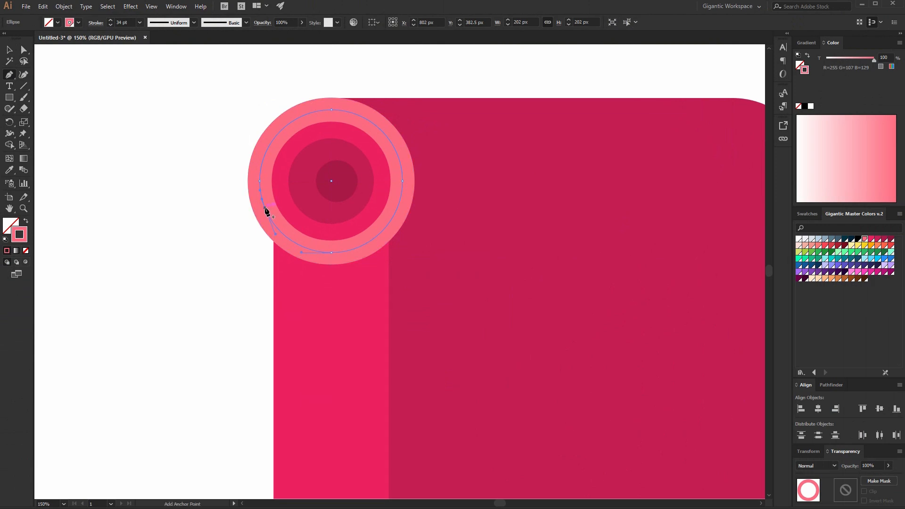
left_click(265, 208)
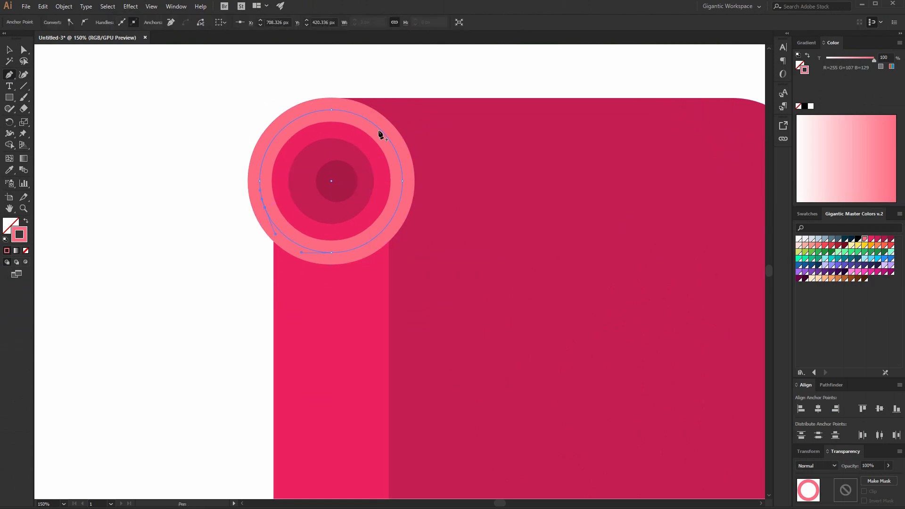
left_click(380, 128)
left_click(293, 242)
left_click(23, 51)
left_click(380, 129)
key("Delete")
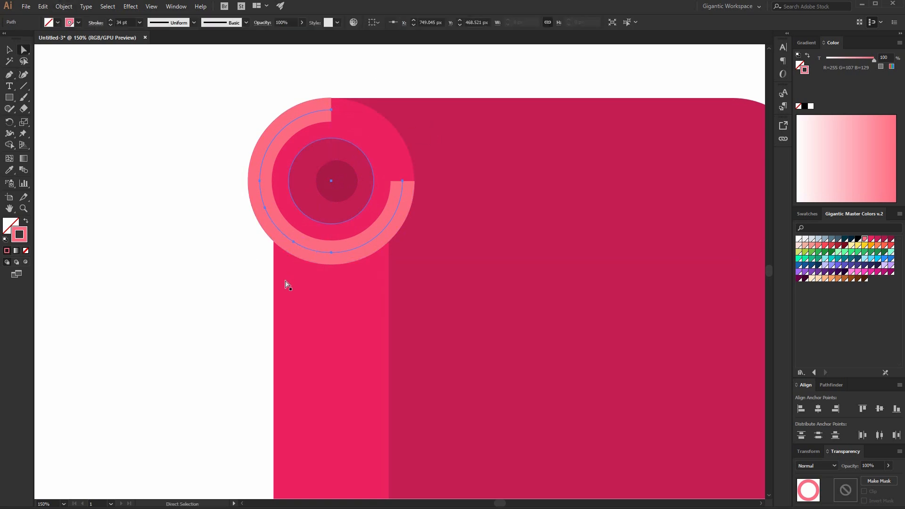
left_click(293, 242)
key("Delete")
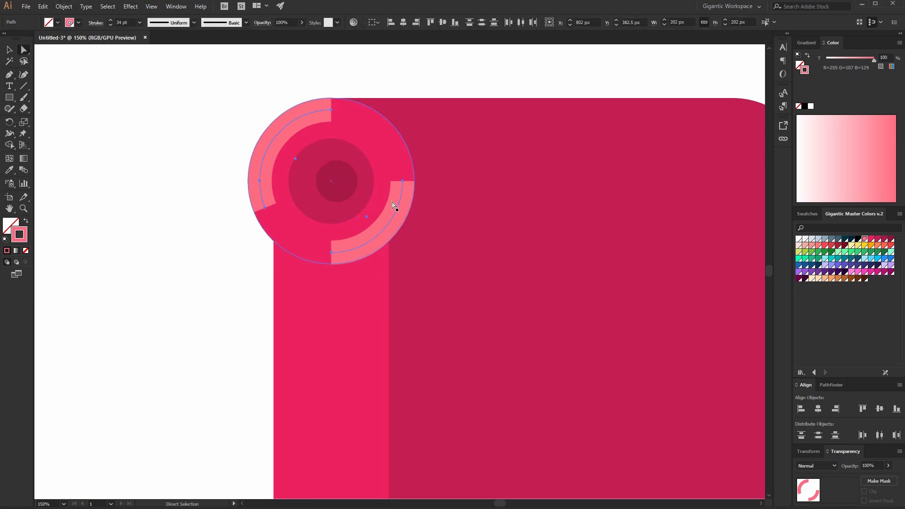
Give the arcs round caps, then outline their strokes into filled shapes.
left_click(96, 23)
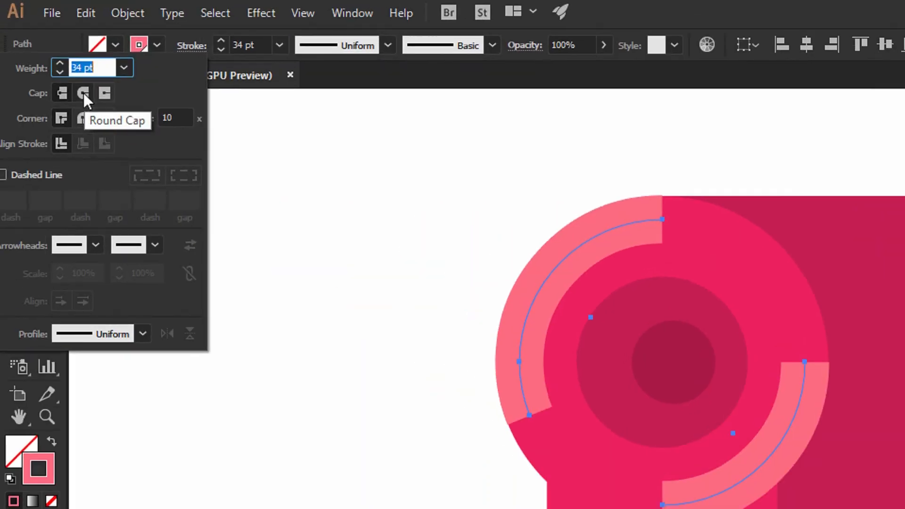
left_click(82, 94)
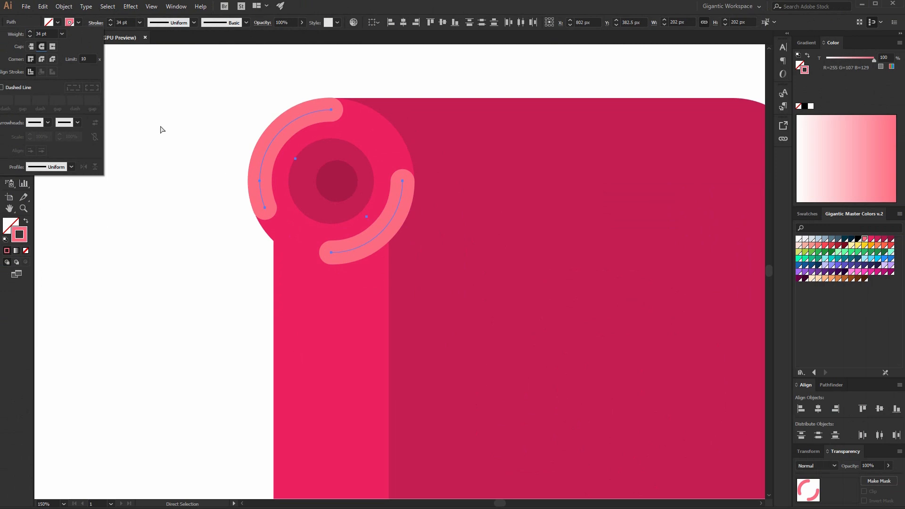
left_click(63, 7)
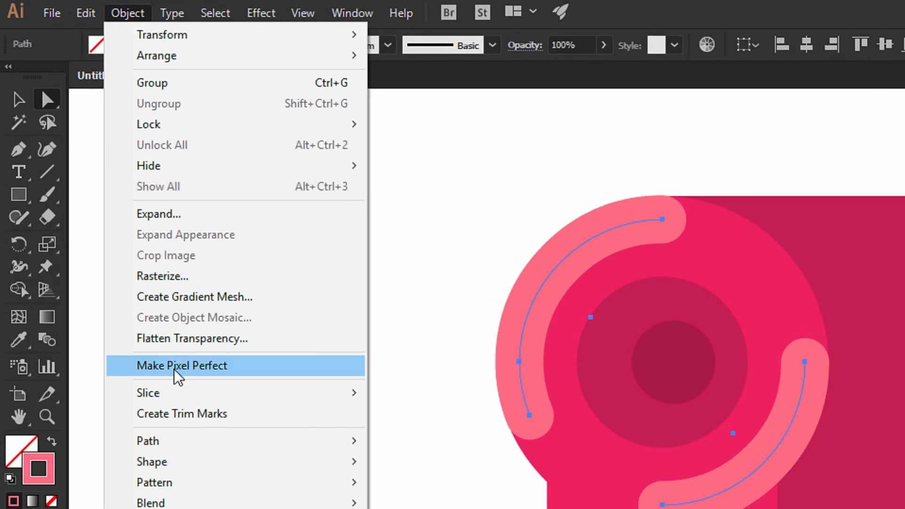
mouse_move(172, 441)
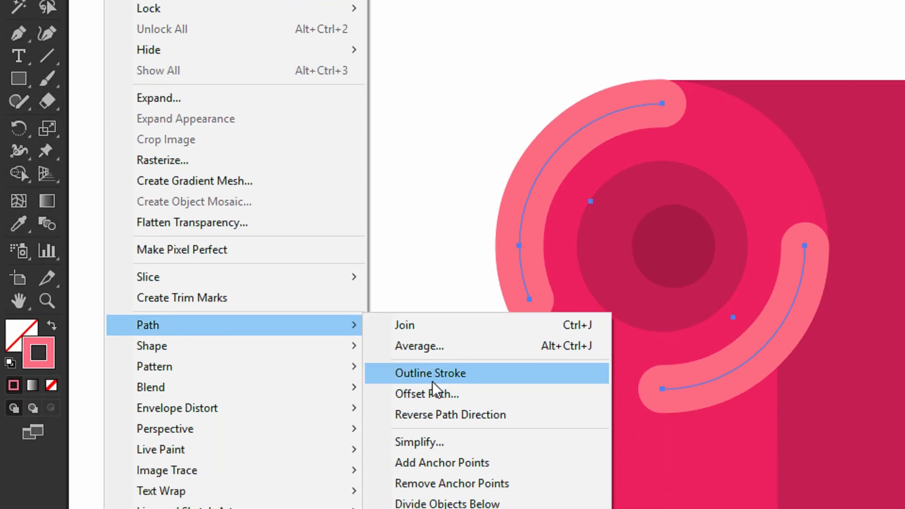
left_click(438, 493)
key("v")
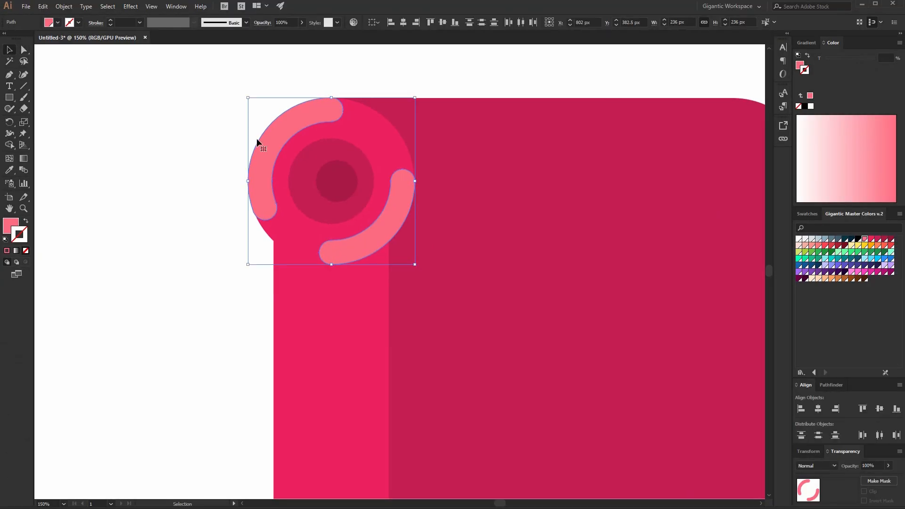
Separate the outlined arcs and fill the lower-right arc with dark magenta and no stroke.
right_click(282, 133)
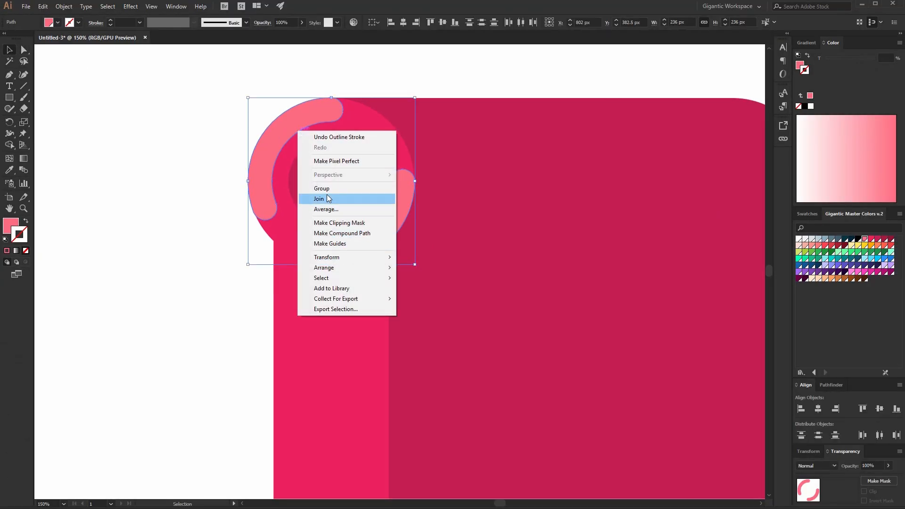
left_click(219, 222)
left_click(390, 239)
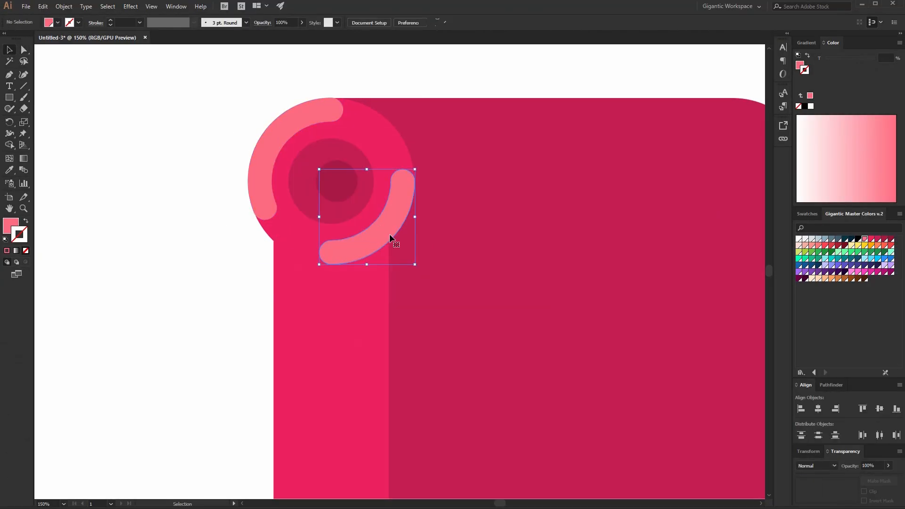
left_click(878, 241)
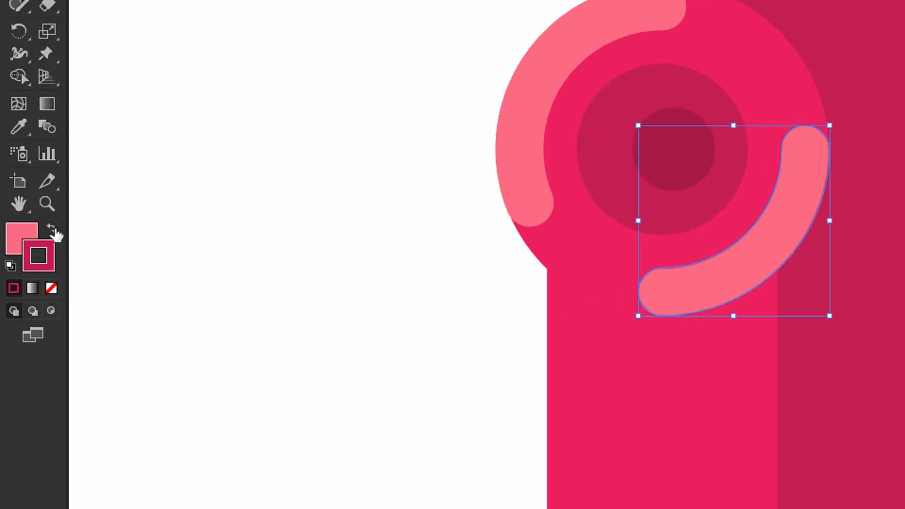
left_click(53, 230)
left_click(51, 288)
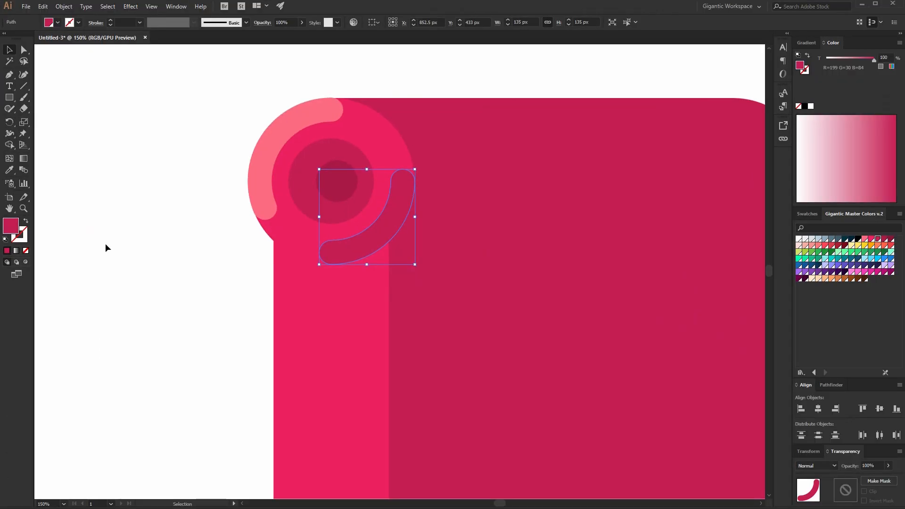
Draw a dark magenta rounded bar across the front panel just below the roll's top.
left_click(106, 243)
key("ctrl+minus")
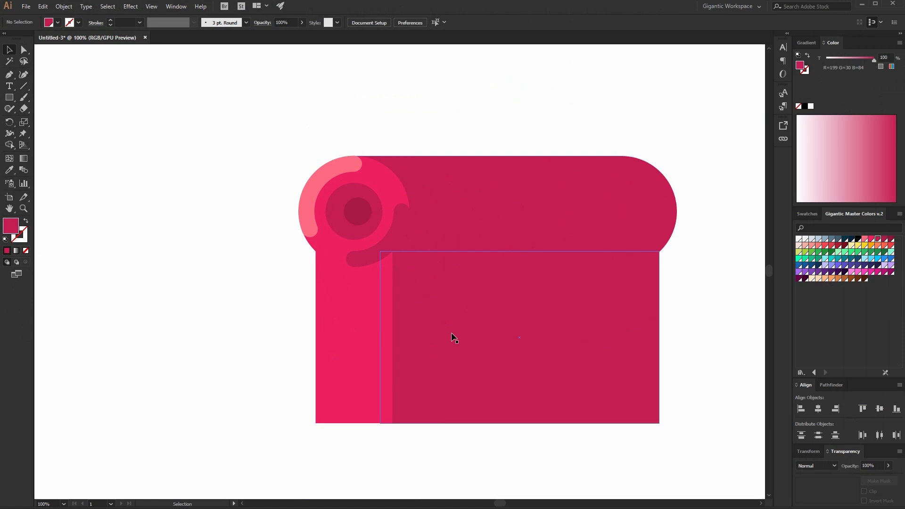
key("m")
left_click_drag(396, 251, 604, 271)
left_click(886, 239)
key("v")
key("a")
left_click_drag(461, 261, 531, 287)
key("v")
left_click(115, 91)
Draw a bright pink highlight bar along the top edge of the roll.
key("m")
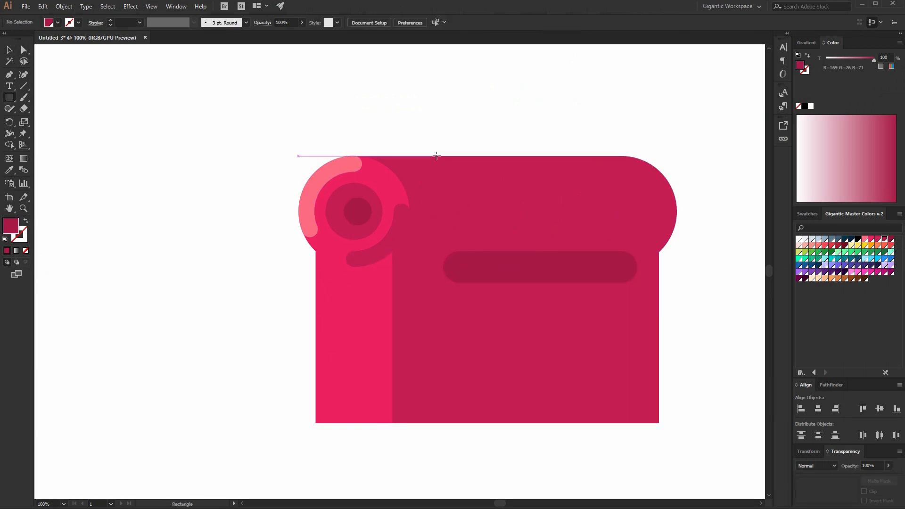
mouse_move(437, 156)
left_mouse_down()
mouse_move(616, 189)
mouse_move(596, 178)
left_mouse_up()
left_click(874, 240)
key("a")
key("v")
left_click(93, 89)
Draw three more bars: one on the right of the front panel, a small one below it, and a tall vertical one on the left strip.
key("m")
left_click_drag(525, 334, 620, 355)
left_click_drag(437, 390, 492, 403)
left_click_drag(338, 302, 354, 403)
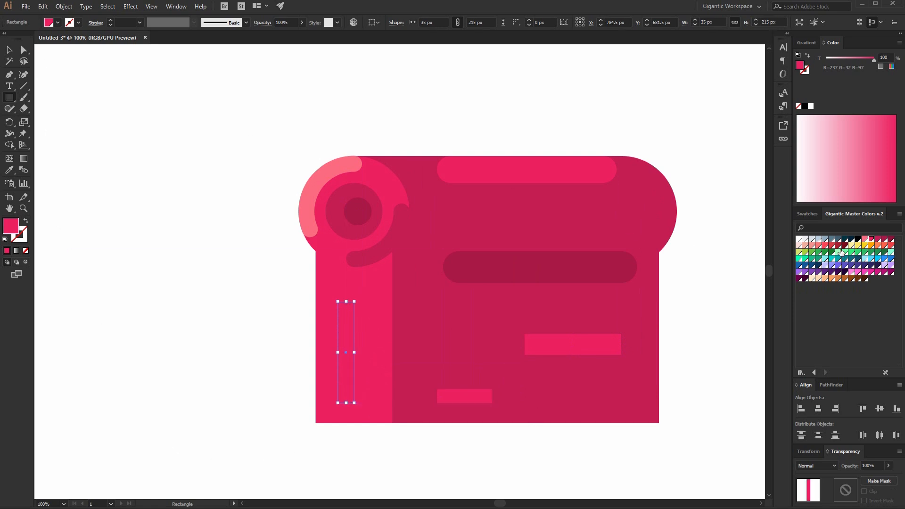
Fully round the corners of the three new bars.
left_click(24, 50)
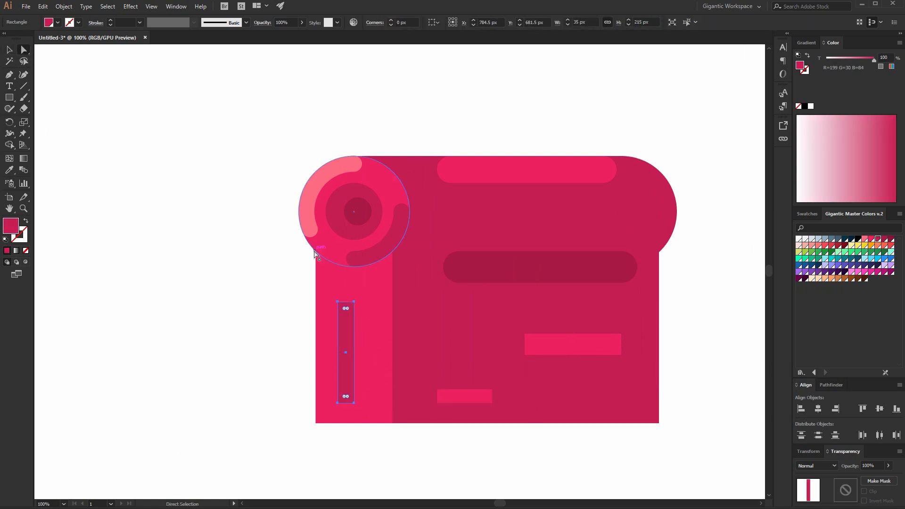
left_click_drag(349, 309, 345, 334)
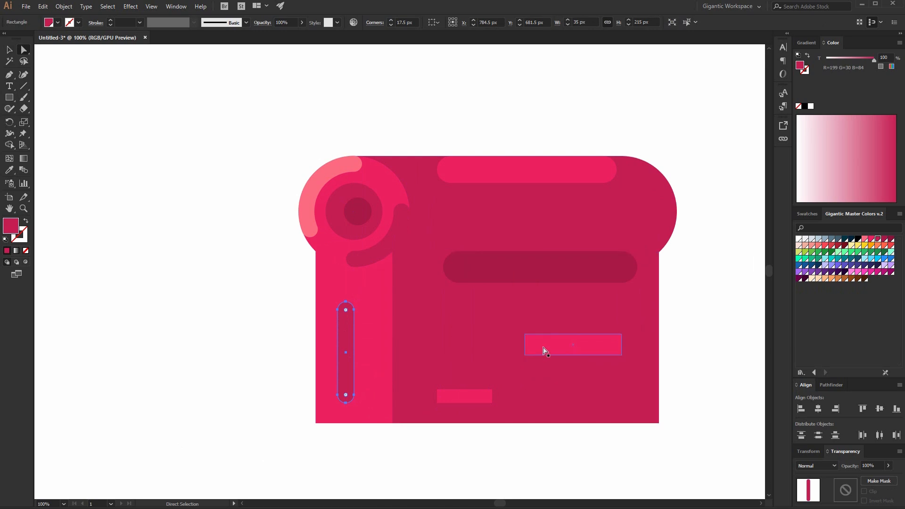
left_click(543, 348)
left_click_drag(532, 341, 578, 352)
left_click(471, 401)
left_click_drag(447, 401, 470, 398)
Fill the small bottom bar with the dark bar's colour using the Eyedropper.
key("i")
left_click(496, 278)
key("v")
left_click(180, 100)
Select all the paper roll shapes and group them.
key("ctrl+minus")
key("ctrl+minus")
left_click_drag(609, 177, 258, 397)
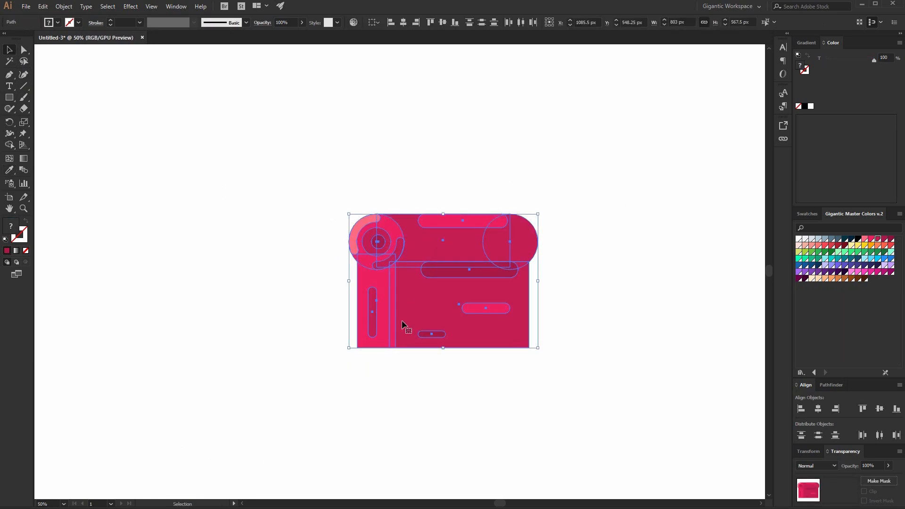
key("ctrl+g")
Duplicate the grouped roll and place the copy to its left.
key("space")
left_click_drag(408, 382, 423, 343)
left_click(10, 49)
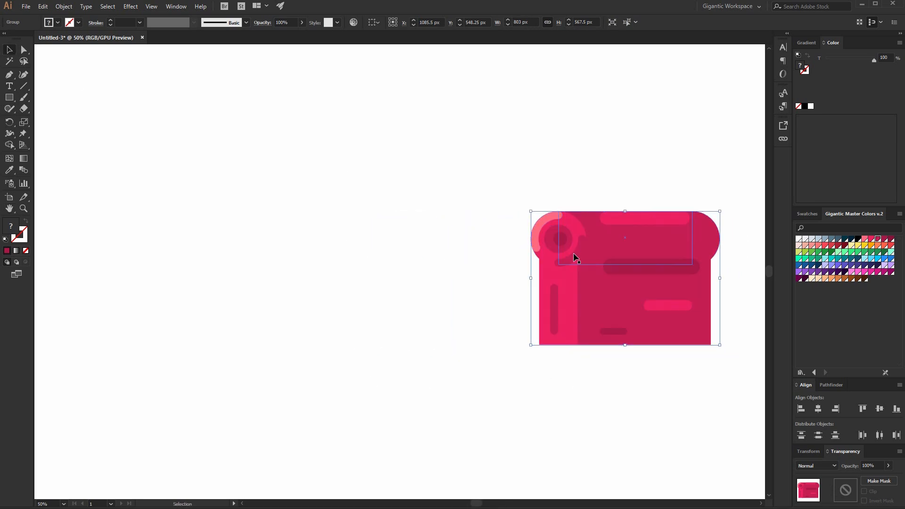
left_click(519, 261)
left_click_drag(652, 255, 396, 285)
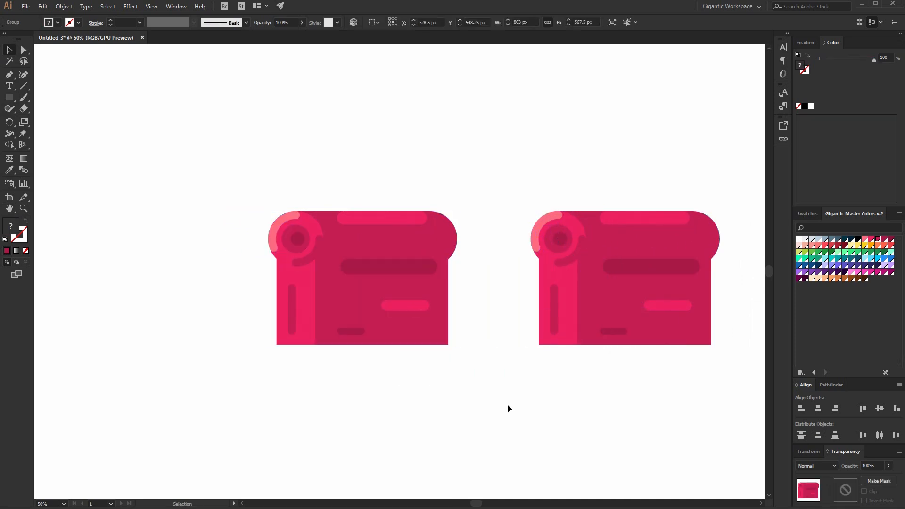
Ungroup the left copy and delete its three front bars.
right_click(412, 308)
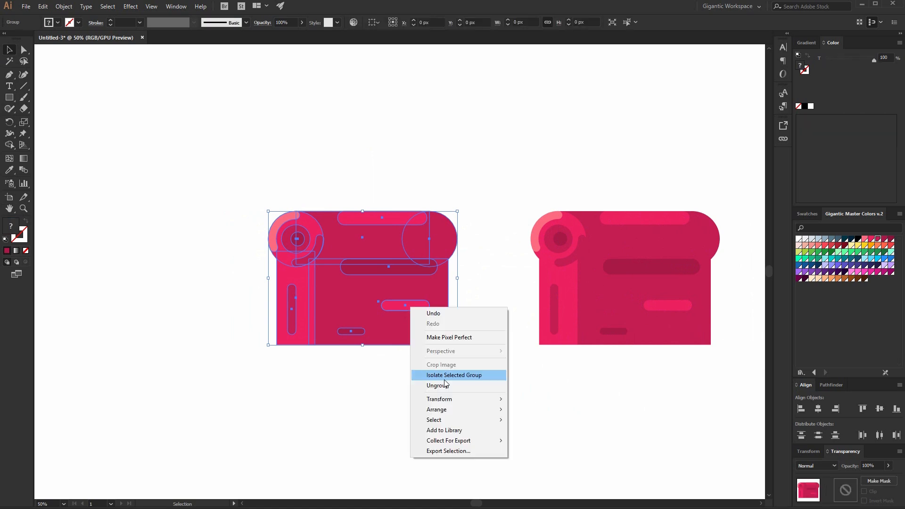
left_click(439, 385)
left_click(403, 267)
key("Delete")
left_click(413, 306)
key("Delete")
left_click(359, 332)
key("Delete")
Draw a bright pink band 1094 px wide and 71 px tall connecting the two rolls.
key("m")
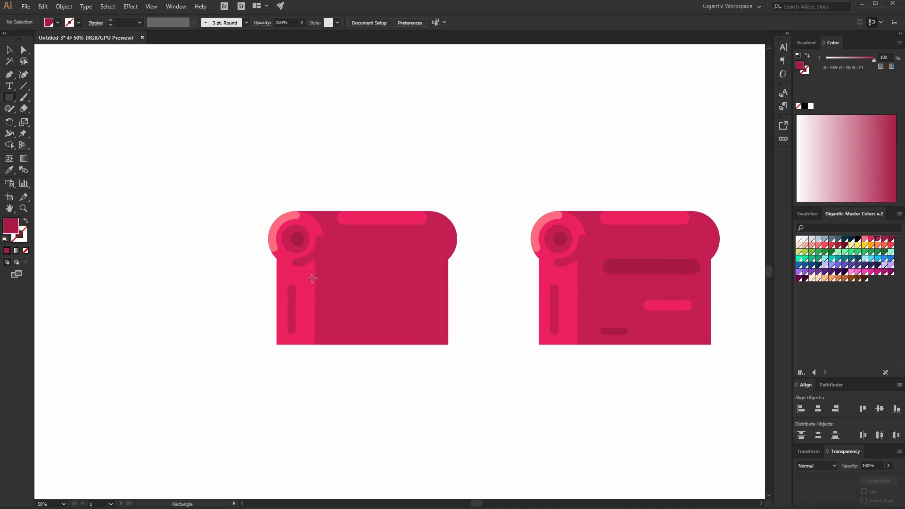
left_click_drag(306, 275, 562, 292)
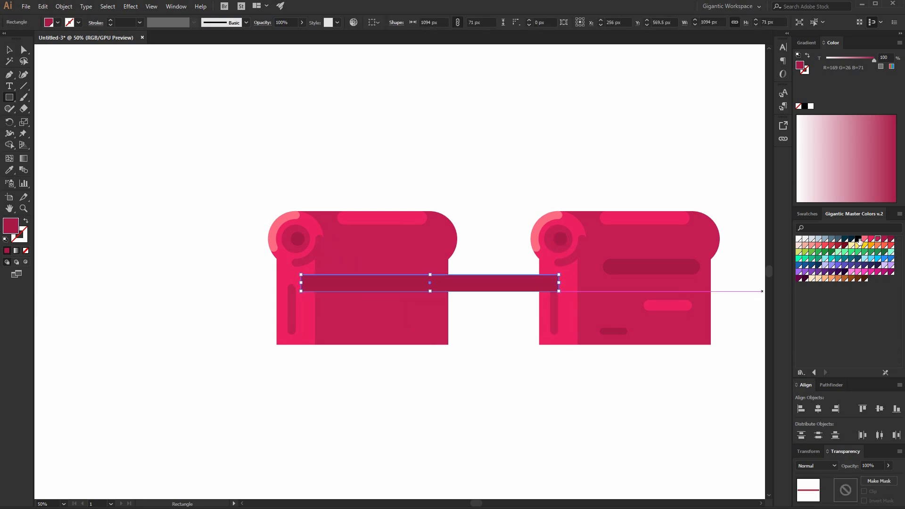
left_click(872, 241)
key("v")
left_click(145, 64)
Recolour the left roll's light front strip dark magenta to match its body.
left_click(607, 272)
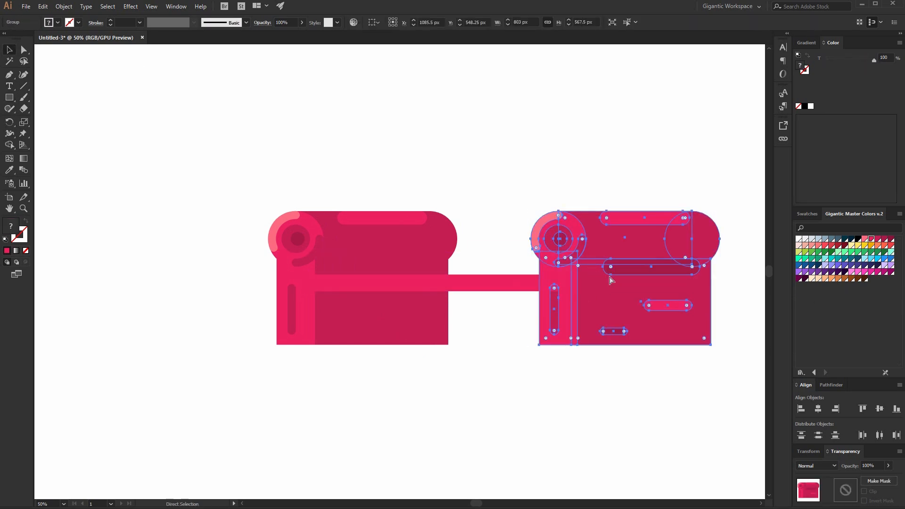
left_click(562, 141)
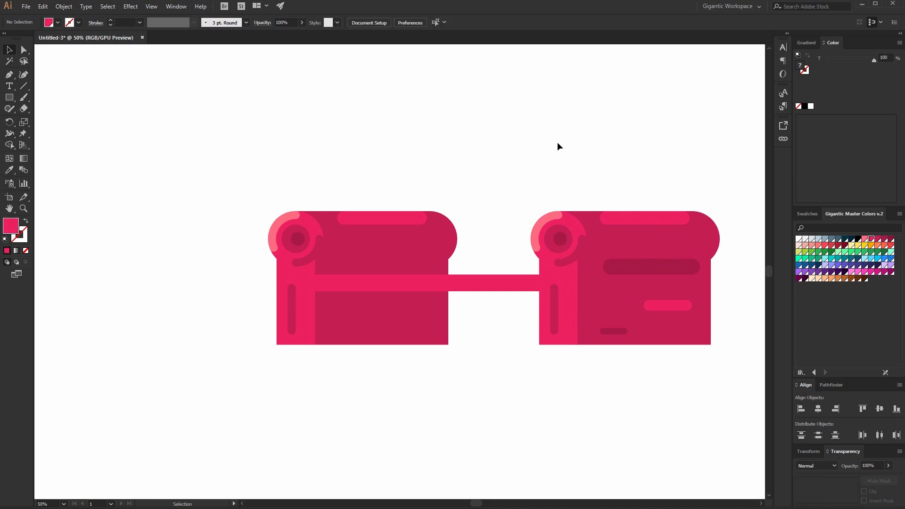
left_click(426, 286)
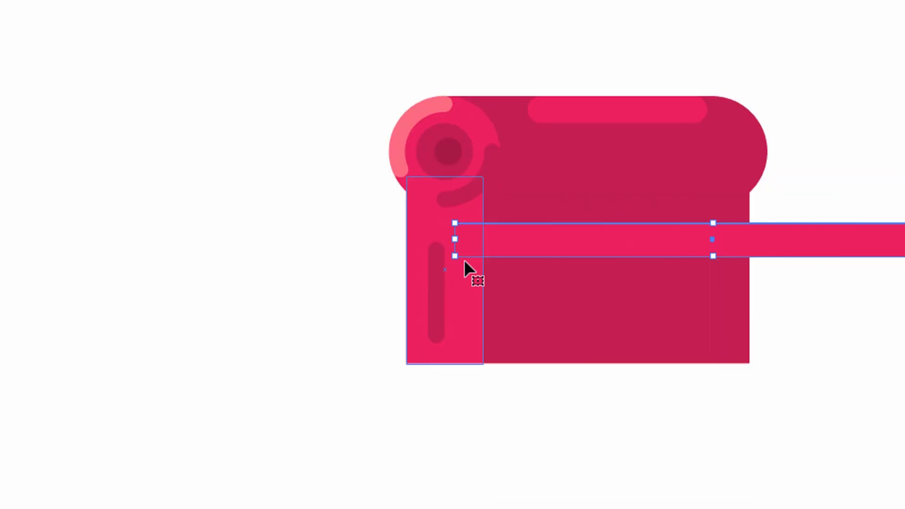
left_click(305, 302)
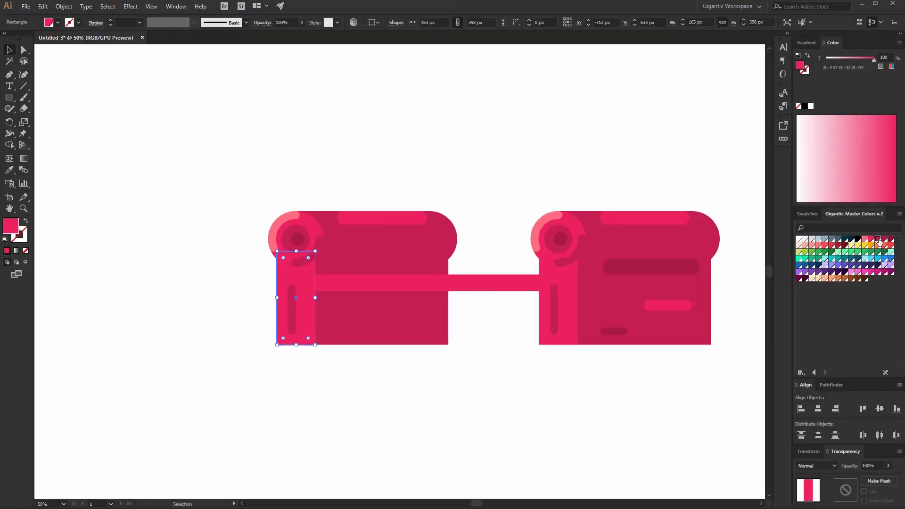
left_click(850, 152)
left_click(336, 416)
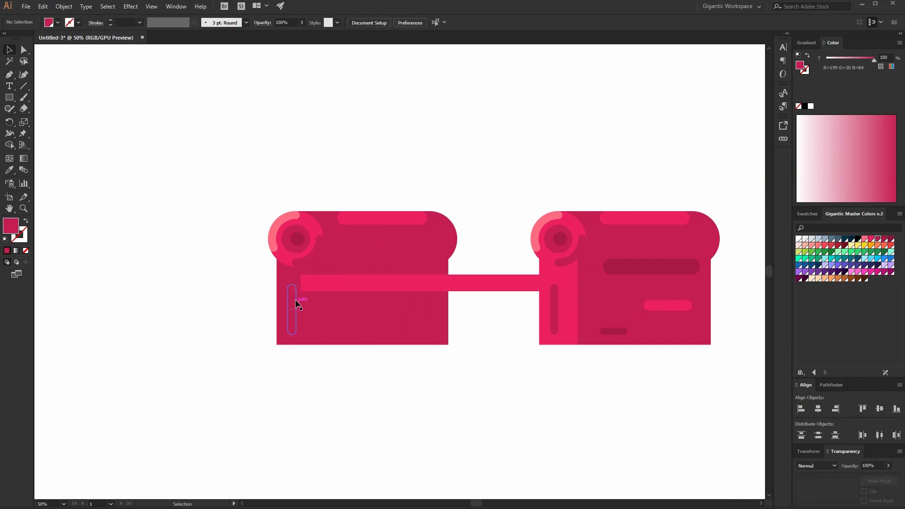
Round the left end of the connecting band.
double_click(307, 260)
double_click(377, 406)
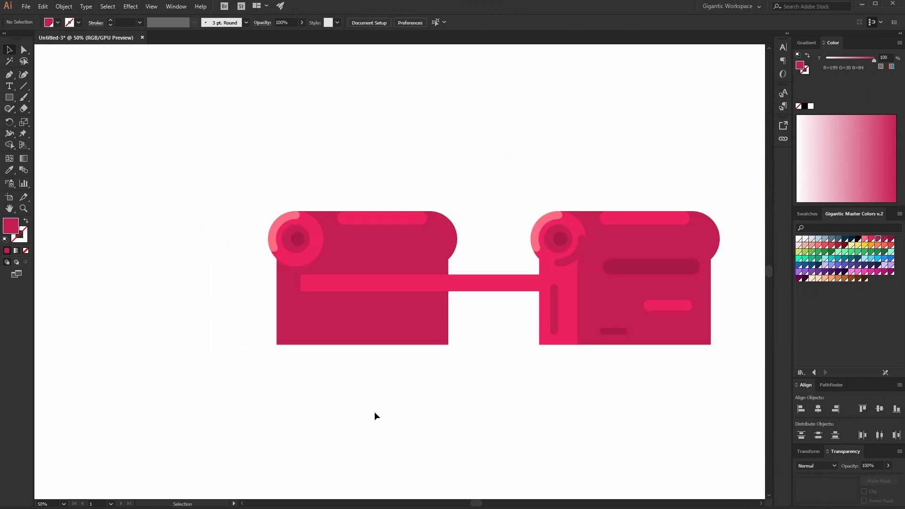
left_click(334, 288)
key("a")
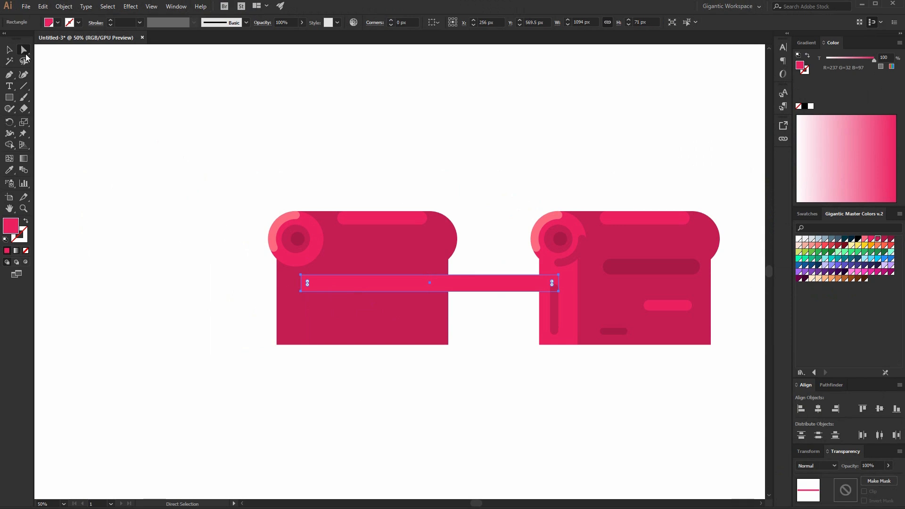
left_click(301, 275)
left_click_drag(302, 275, 309, 283)
left_click(9, 50)
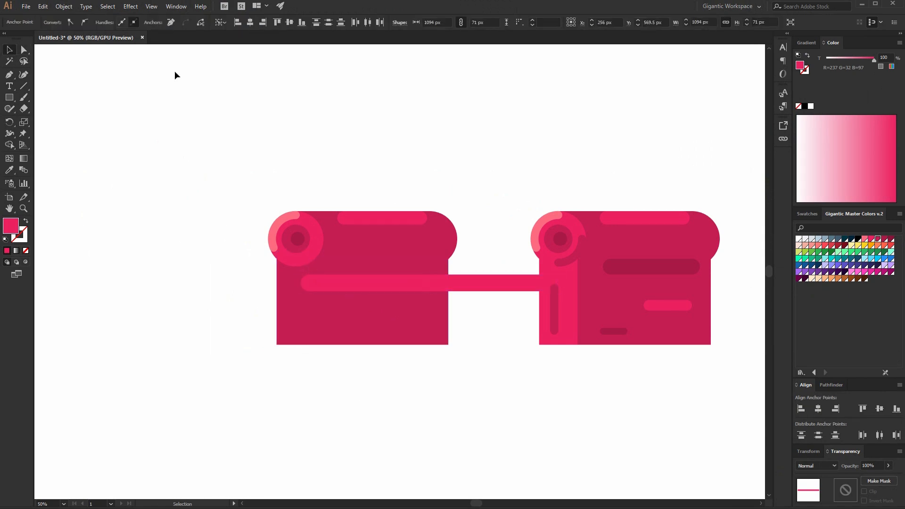
left_click(174, 72)
In isolation mode, move the band's left-end anchors right to shorten it to 277 px, ending inside the right roll.
key("a")
left_click(396, 289)
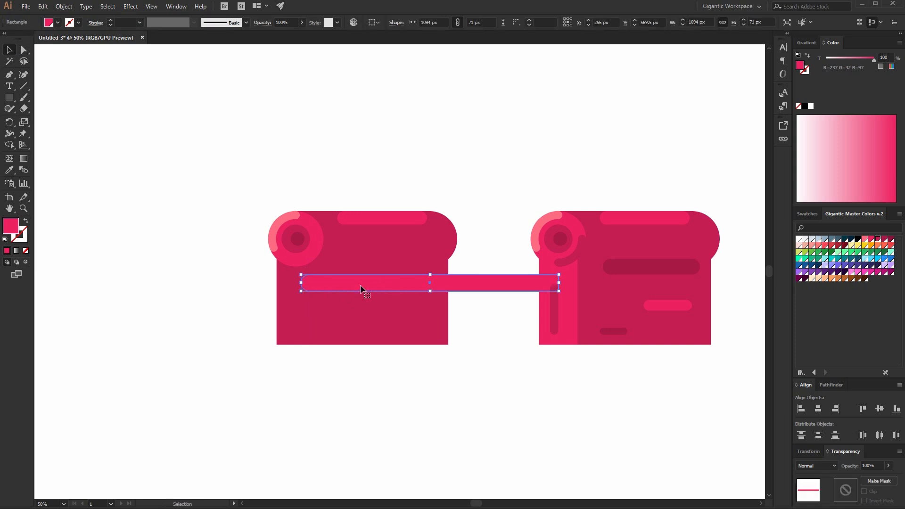
double_click(360, 286)
left_click(22, 50)
left_click_drag(257, 246, 312, 299)
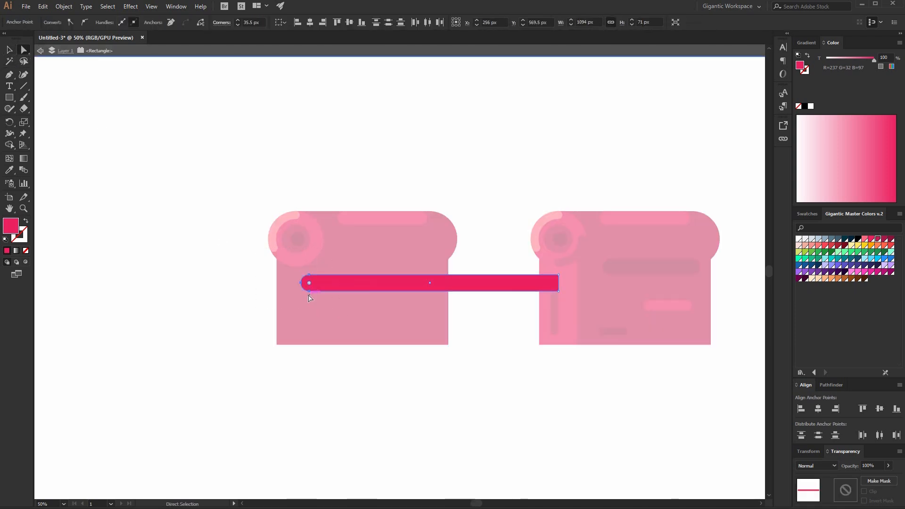
left_click_drag(388, 304, 520, 312)
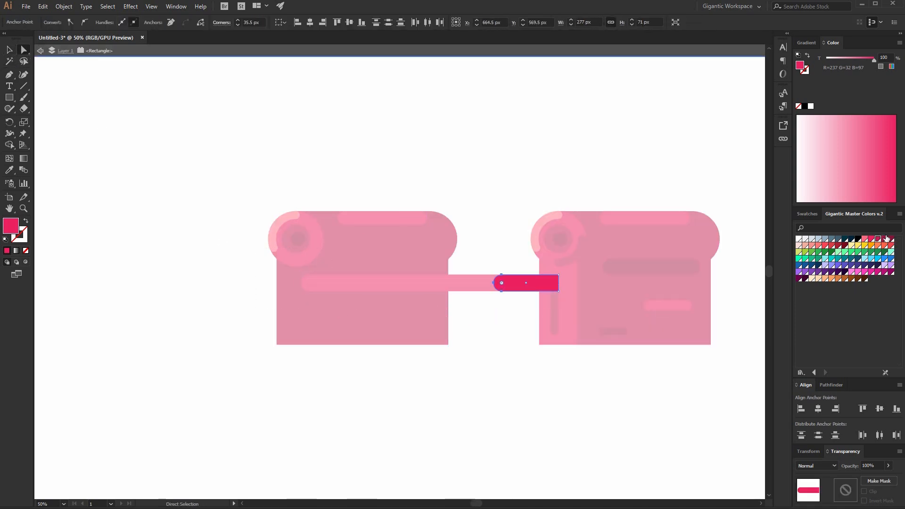
Recolour the shortened band dark magenta and exit isolation mode.
left_click(885, 240)
left_click(9, 50)
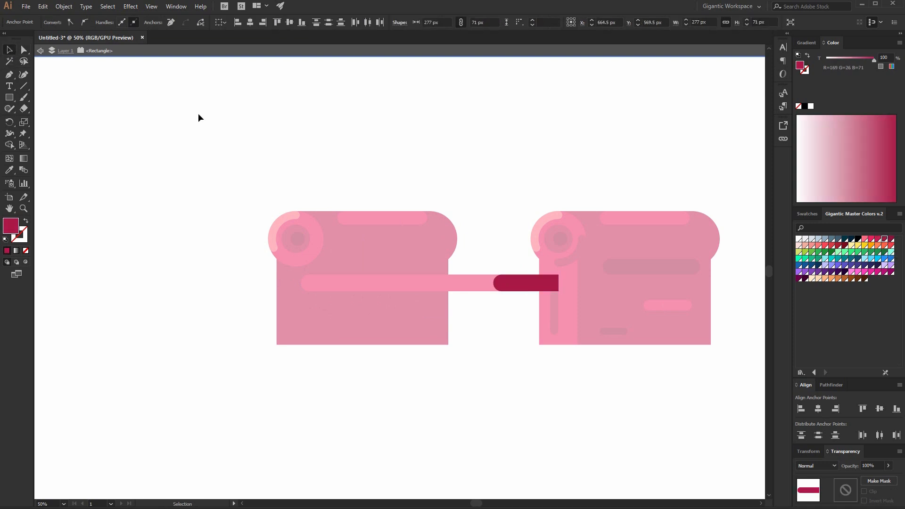
double_click(198, 115)
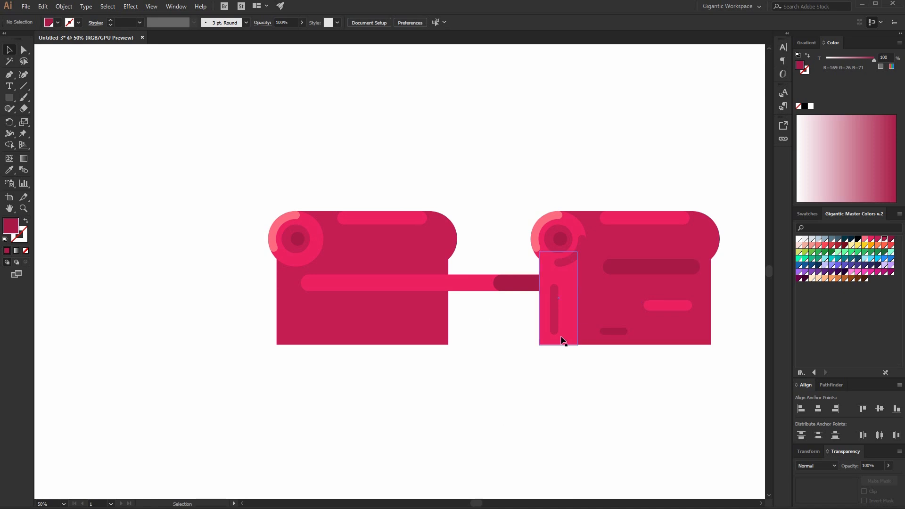
Draw a dark rectangle filling the seat area between the rolls and send it to the back.
key("m")
left_click_drag(323, 292, 578, 345)
key("v")
left_click(344, 245, "shift")
left_click_drag(206, 178, 470, 268)
left_click(526, 338, "shift")
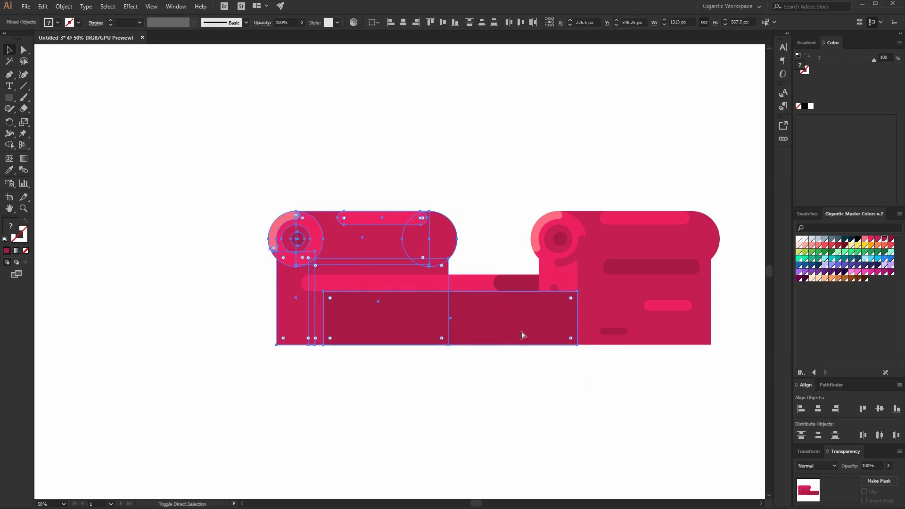
key("ctrl+shift+bracketleft")
key("ctrl+shift+a")
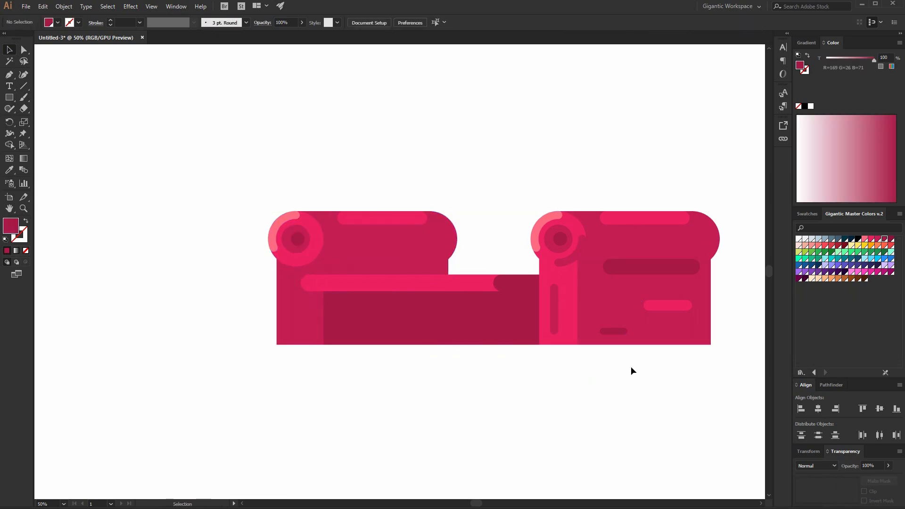
Draw a strip about 607 × 76 px across the seat and fill it the darkest crimson swatch.
double_click(504, 284)
left_click(879, 239)
double_click(548, 131)
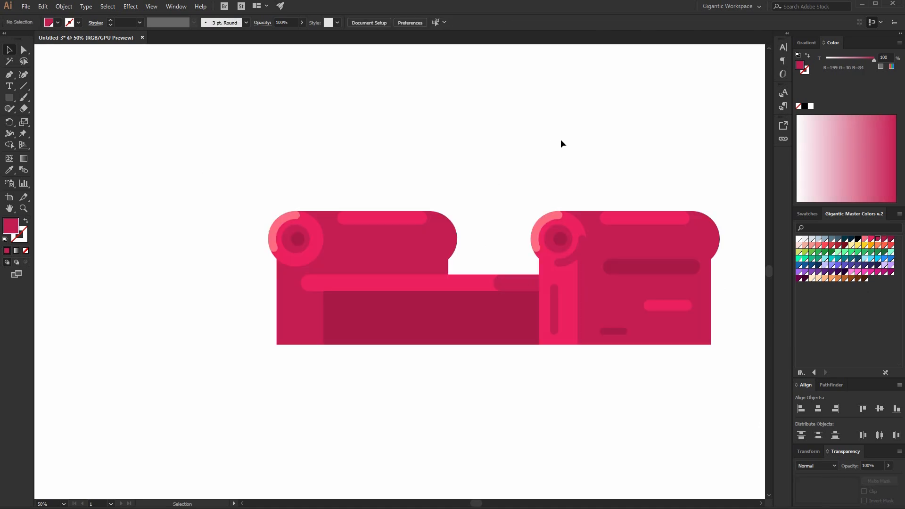
key("m")
left_click_drag(396, 292, 539, 309)
left_click(886, 239)
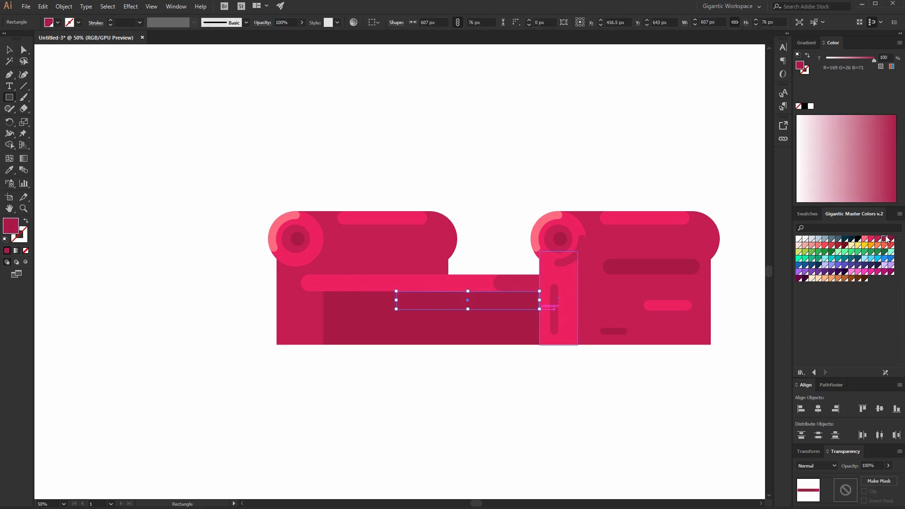
left_click(891, 239)
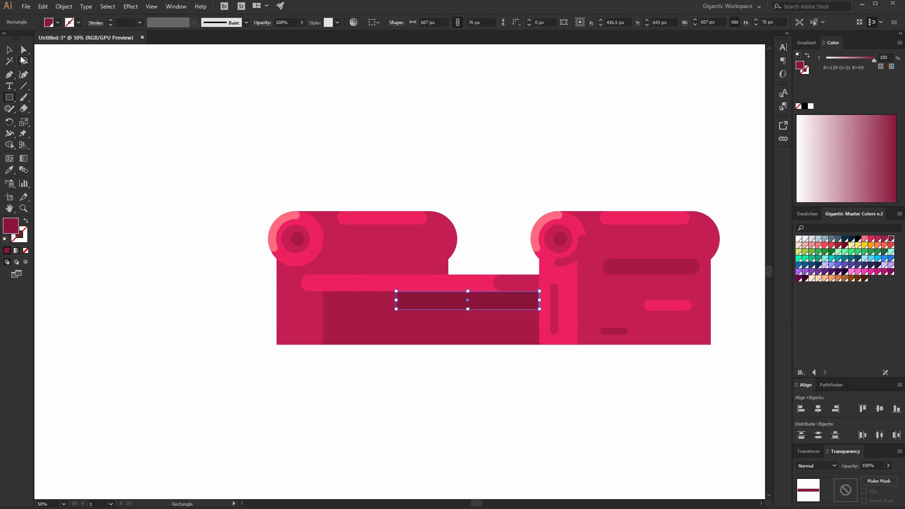
Round the strip's left end with a 38 px corner radius.
left_click(23, 60)
left_click(23, 49)
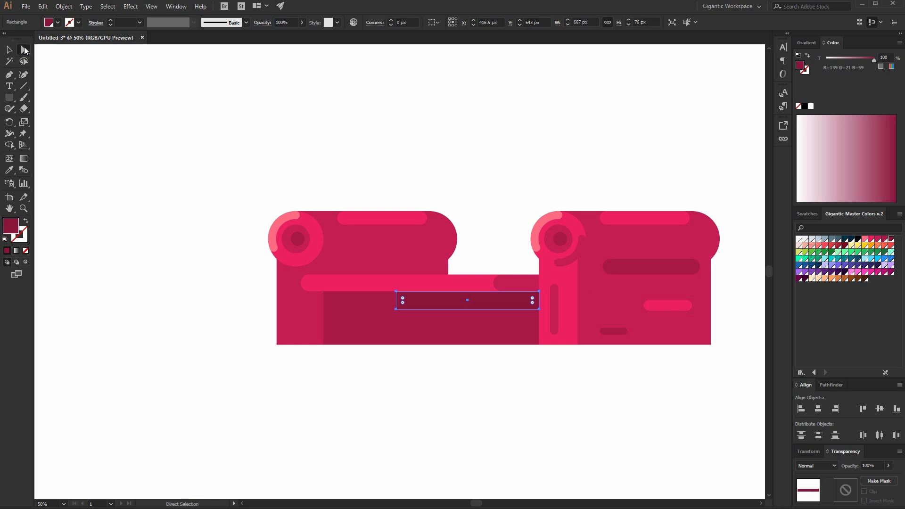
left_click(396, 308)
left_click(396, 292, "shift")
left_click_drag(404, 303, 444, 307)
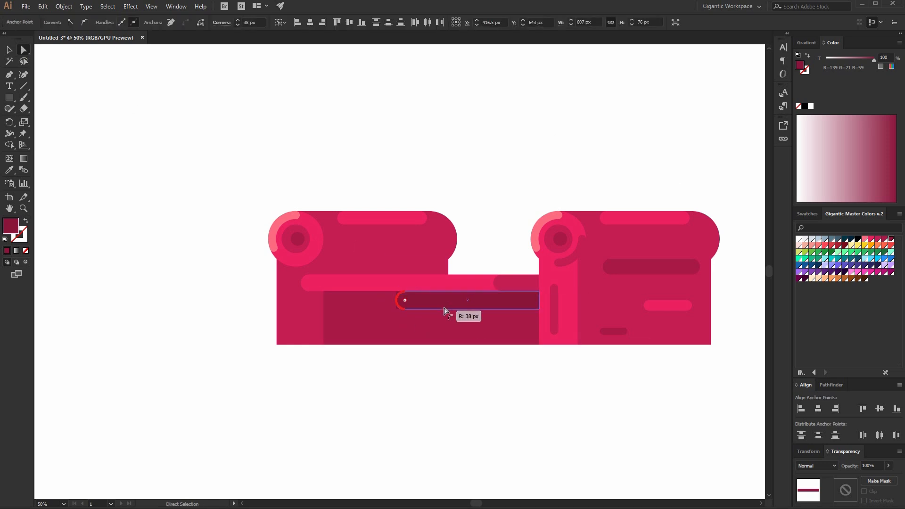
Draw a bright pink backrest rectangle about 1035 × 447 px above the rolls.
left_click(10, 50)
left_click(283, 112)
scroll(443, 162, "up", 2)
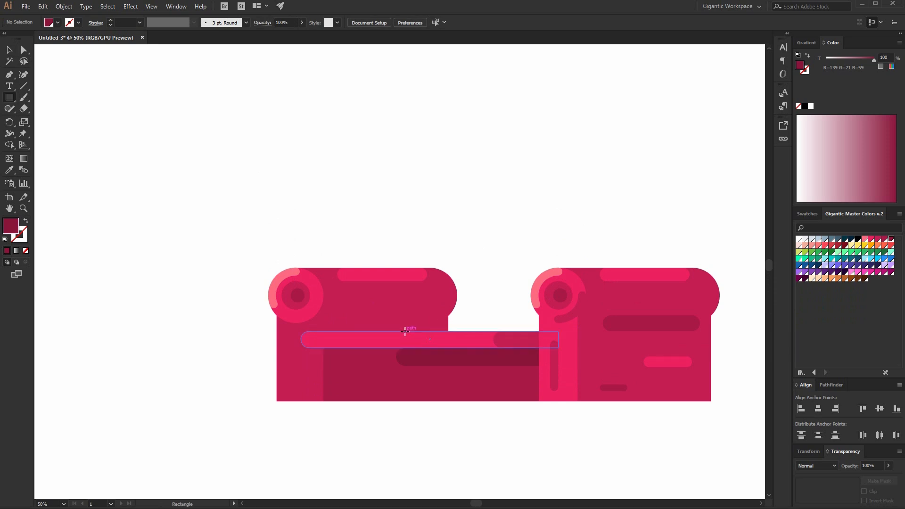
left_click_drag(421, 332, 665, 226)
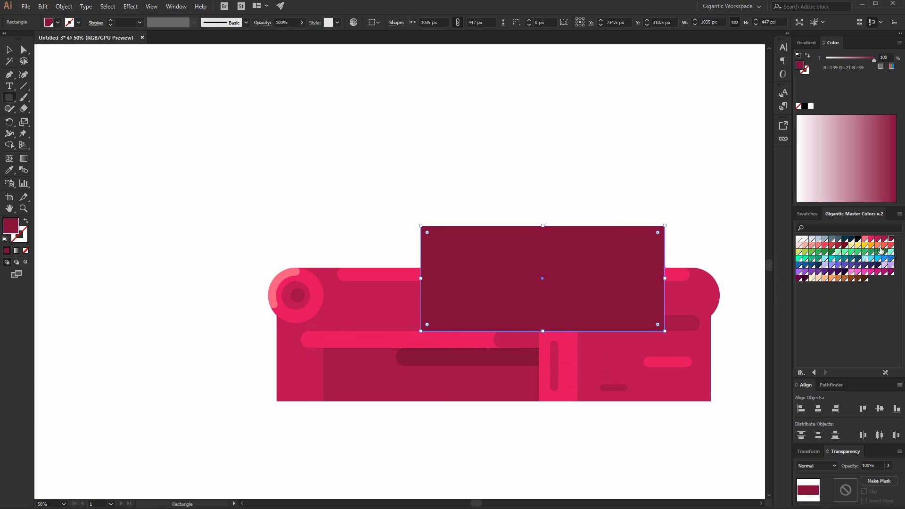
left_click(872, 239)
left_click(23, 49)
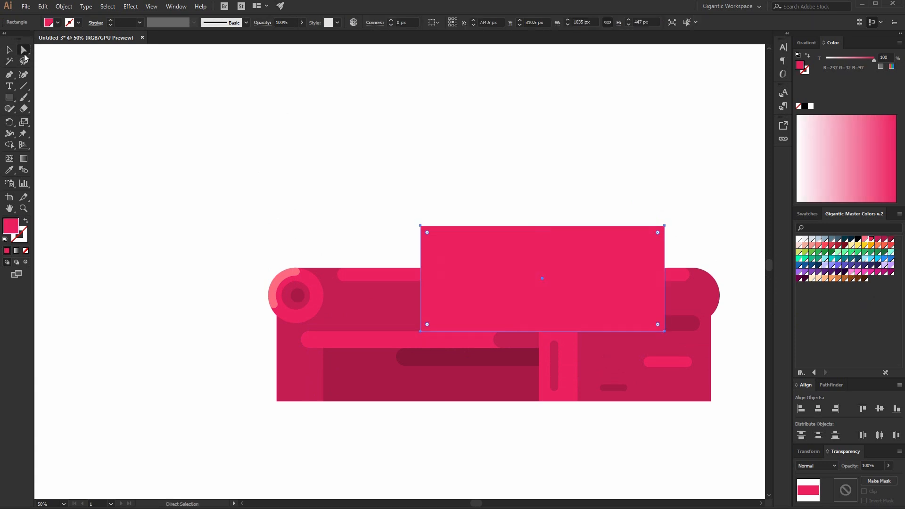
left_click_drag(377, 197, 646, 243)
Round the backrest's top corners and nudge its right side outward to about 1098 px wide.
left_click(9, 50)
left_click(632, 423)
left_click(629, 377)
key("ctrl+shift+]")
left_click(527, 142)
double_click(555, 236)
key("a")
left_click_drag(640, 323, 641, 323)
key("Right")
key("Right")
key("Right")
key("shift+Right")
key("shift+Right")
key("shift+Right")
key("shift+Right")
key("shift+Right")
key("shift+Right")
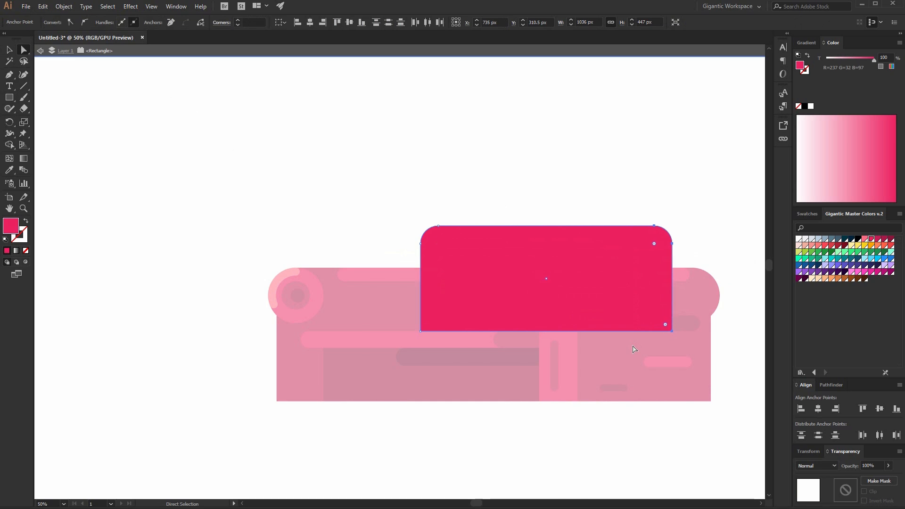
Colour the narrow strip at the backrest's right end darker crimson.
left_click(6, 49)
double_click(429, 185)
double_click(497, 273)
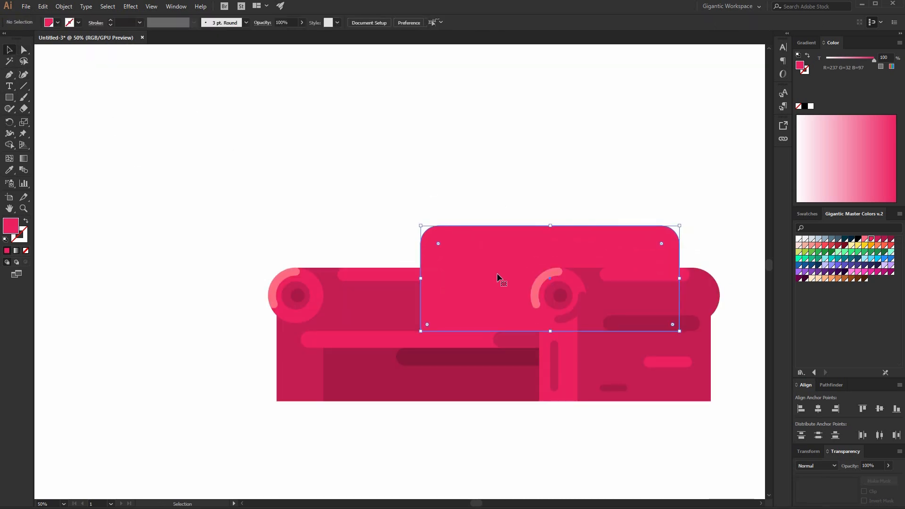
key("v")
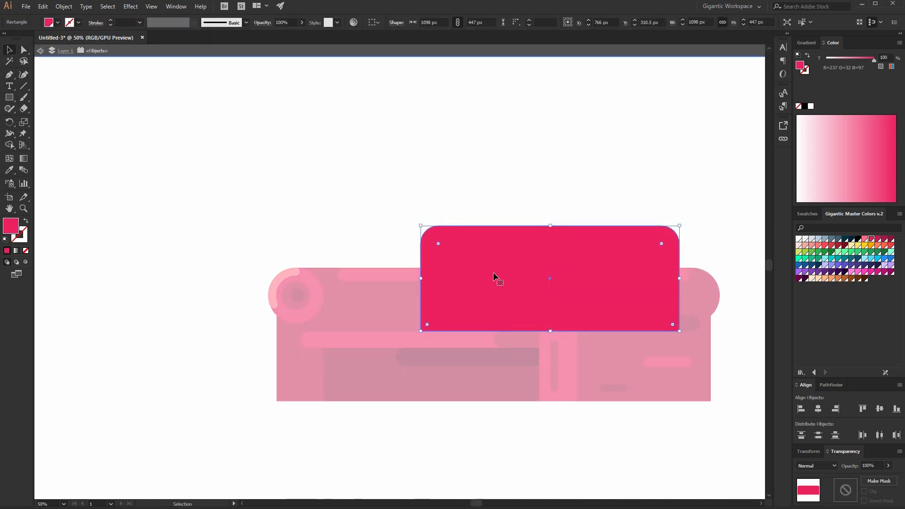
left_click(24, 49)
left_click_drag(564, 192, 643, 351)
left_click(879, 239)
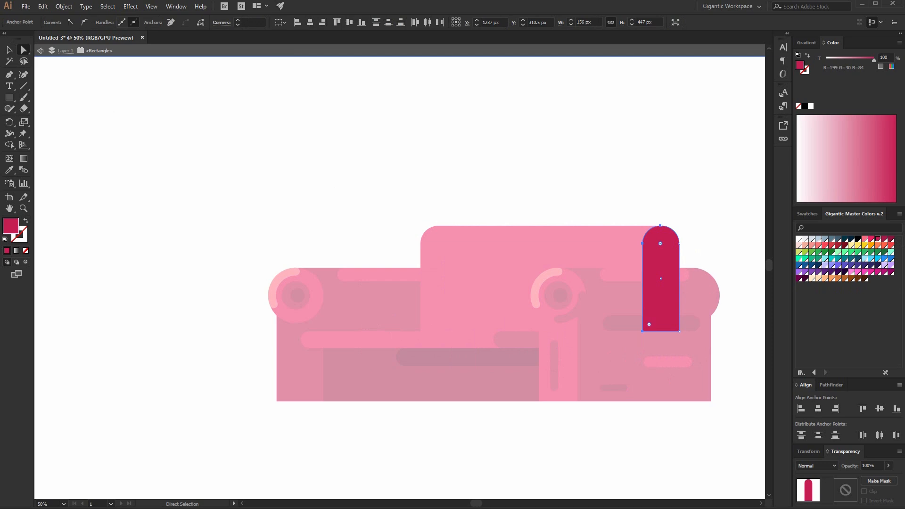
left_click(9, 50)
double_click(285, 190)
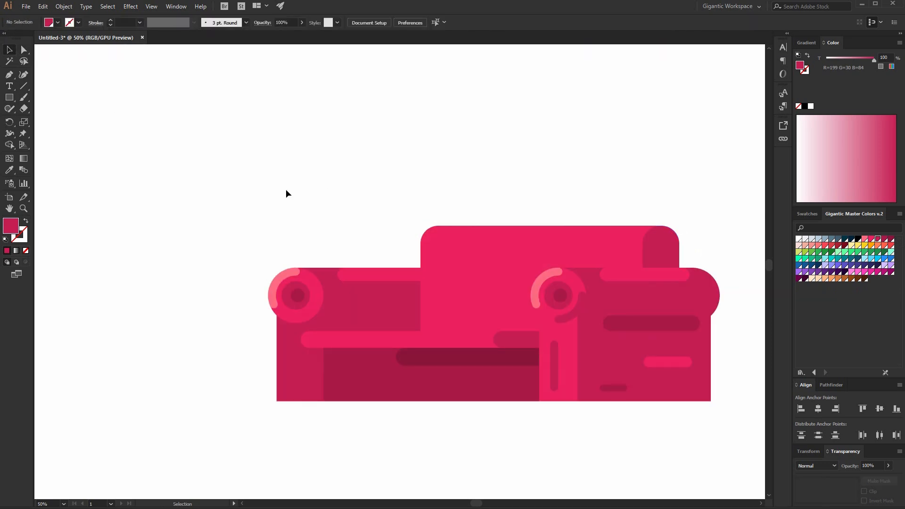
Add a light pink rounded highlight strip along the backrest's top edge.
key("h")
mouse_move(416, 210)
left_mouse_down()
mouse_move(306, 162)
mouse_move(432, 193)
mouse_move(410, 188)
left_mouse_up()
key("m")
left_click(865, 239)
left_click(23, 49)
left_click_drag(348, 183, 363, 188)
key("v")
left_click(252, 140)
Draw a crimson shadow about 864 × 137 px at the backrest's base and round its upper-left corner.
left_click(333, 263)
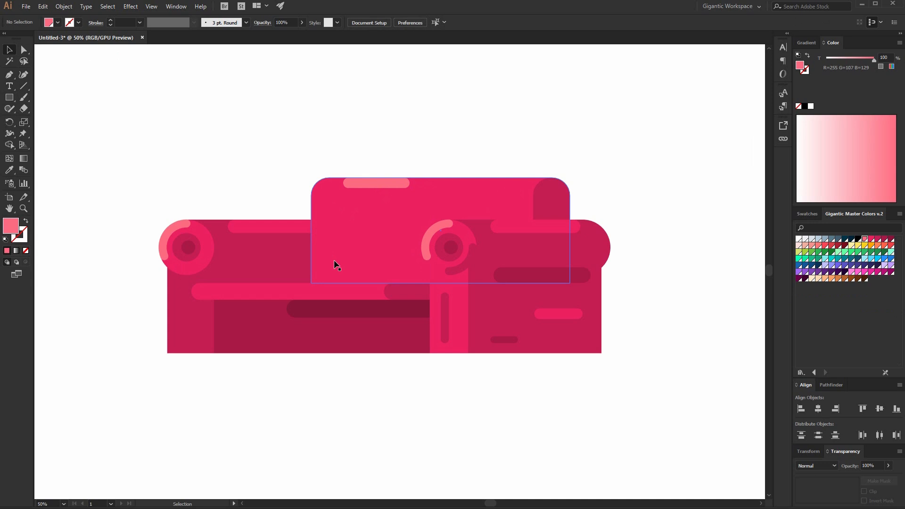
double_click(333, 259)
key("m")
left_click_drag(330, 251, 533, 283)
left_click(878, 240)
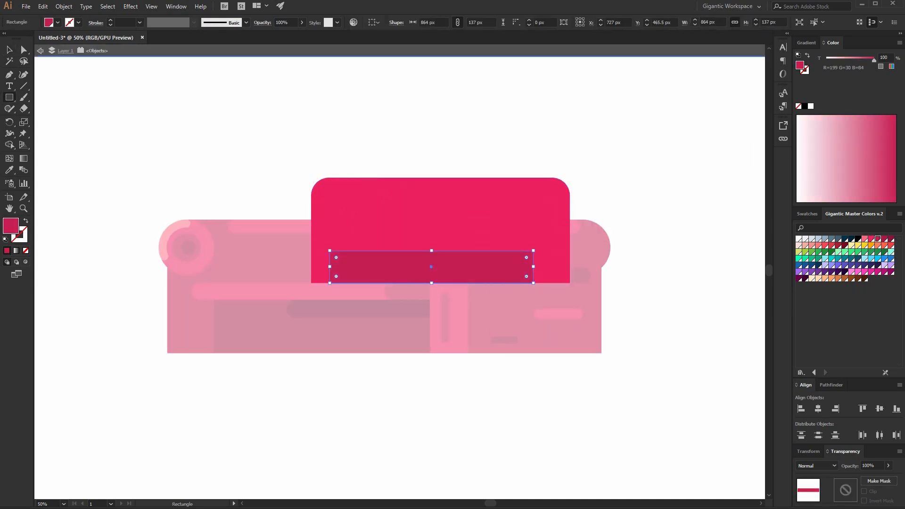
left_click(24, 51)
left_click_drag(333, 254, 351, 271)
key("v")
double_click(235, 152)
Add a rounded bar about 377 × 86 px on the seat front, sampling the right roll's colour.
left_click(293, 346)
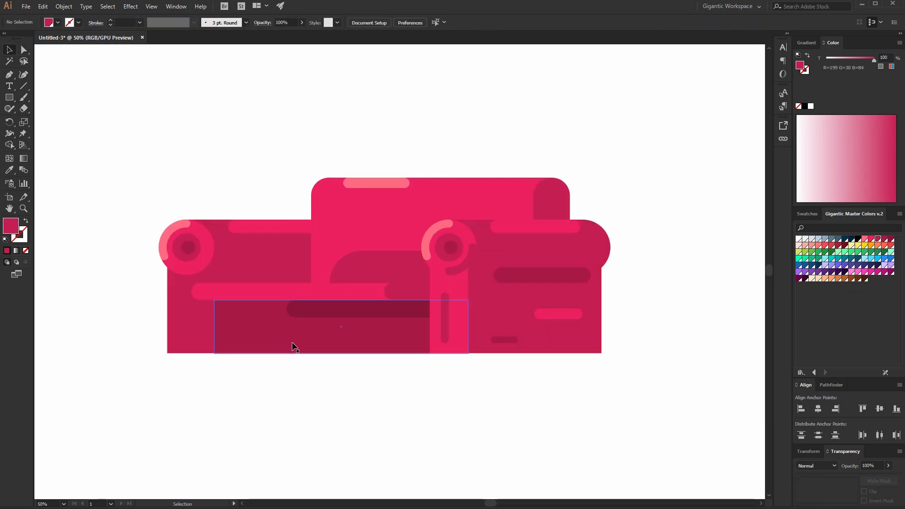
key("m")
mouse_move(269, 326)
left_mouse_down()
mouse_move(366, 338)
mouse_move(359, 340)
left_mouse_up()
key("i")
left_click(489, 301)
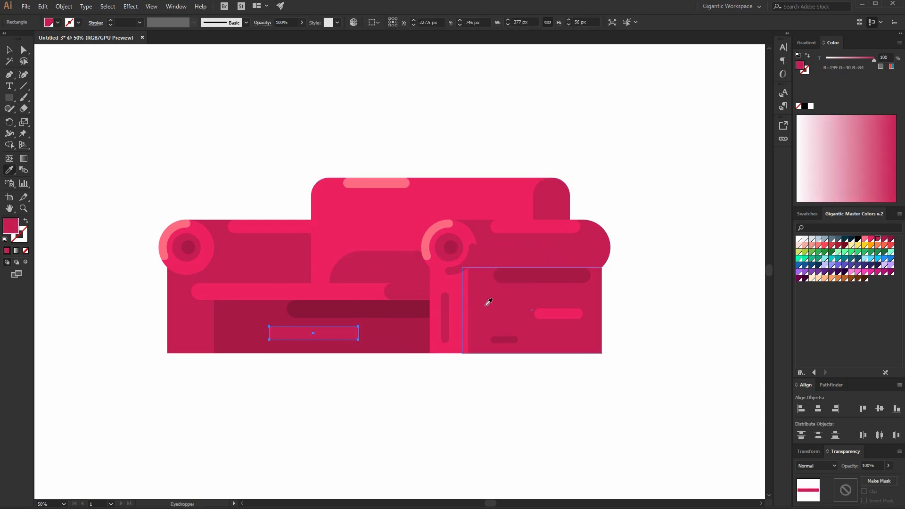
key("a")
left_click_drag(277, 334, 287, 333)
key("v")
left_click(283, 359)
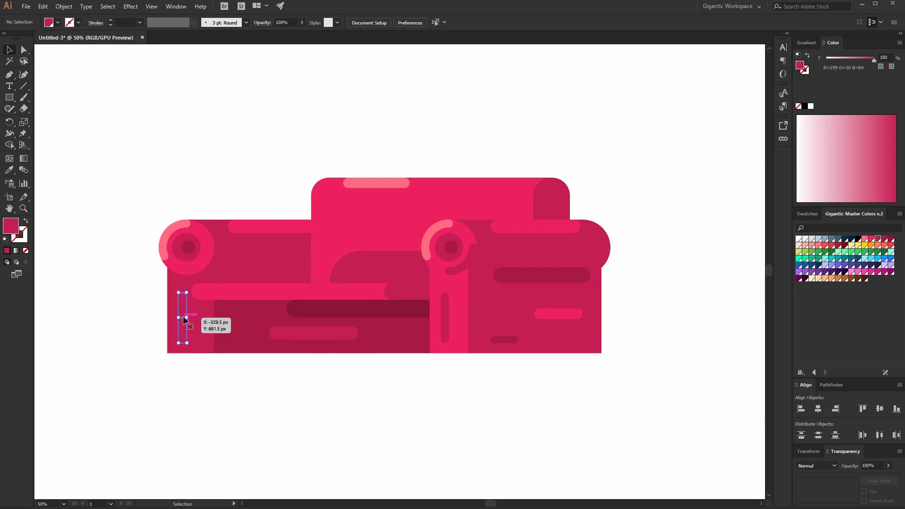
Colour the vertical bar on the left roll's front dark crimson.
left_click(185, 321)
left_click(884, 240)
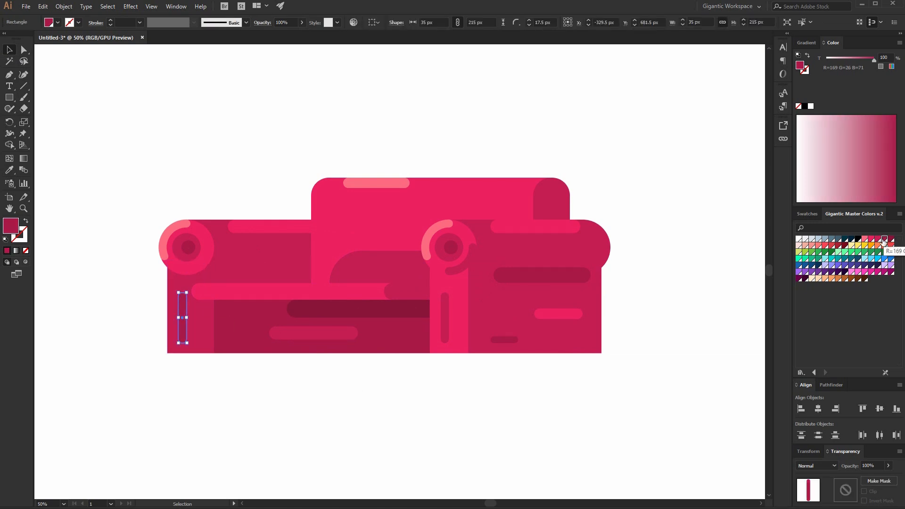
left_click(688, 190)
Add a small light pink pill highlight near the backrest's upper right.
key("m")
mouse_move(497, 202)
left_mouse_down()
mouse_move(524, 210)
mouse_move(509, 209)
left_mouse_up()
left_click(865, 239)
key("a")
key("v")
left_click(265, 118)
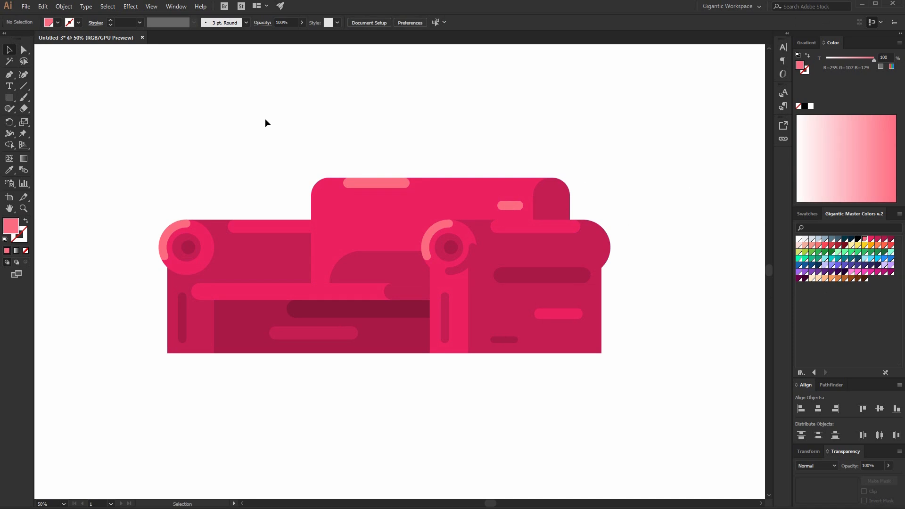
Bring the right roll group in front of the backrest shapes.
left_click(501, 236)
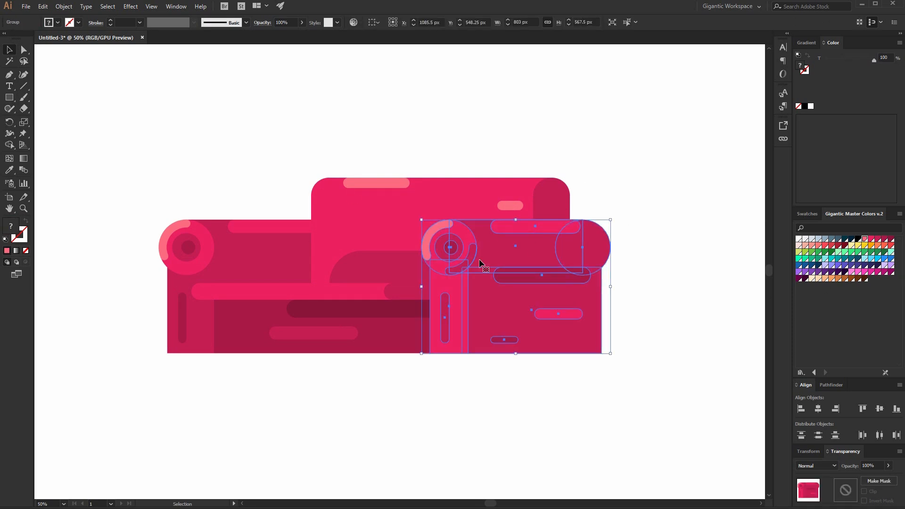
left_click_drag(587, 134, 189, 359)
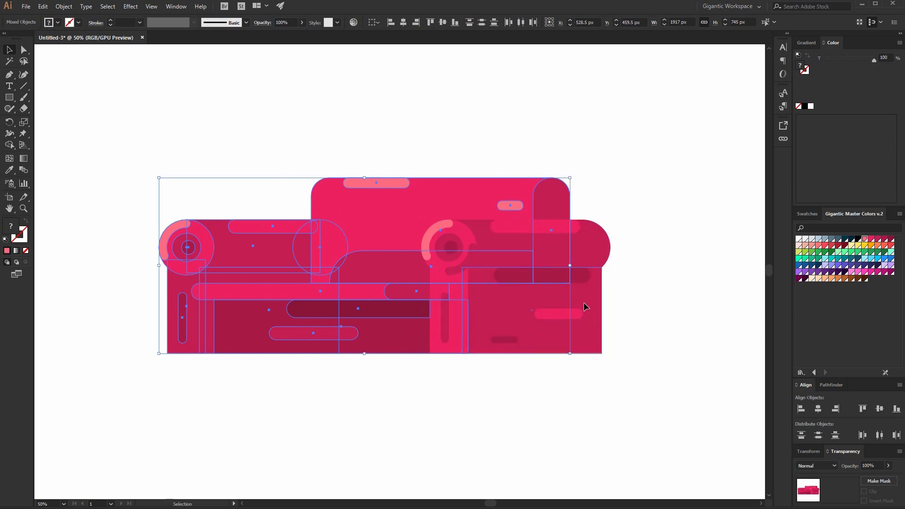
left_click(600, 273)
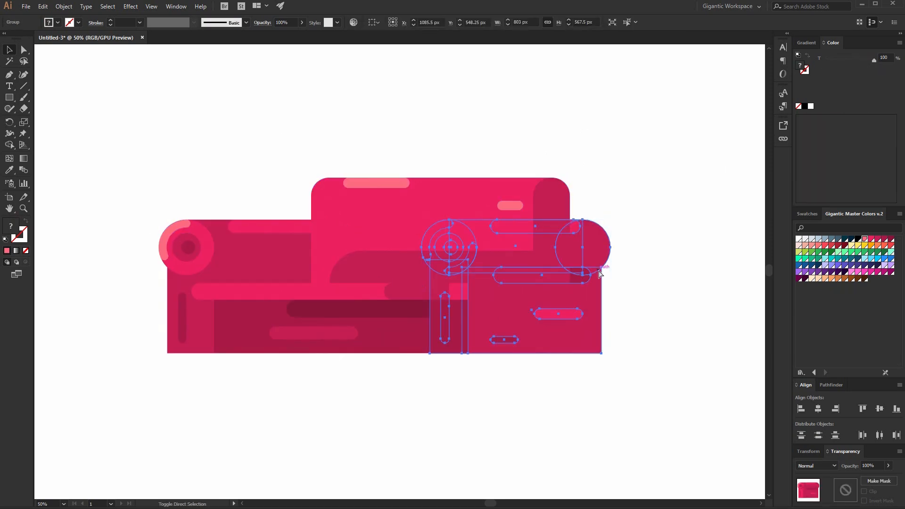
key("ctrl+shift+bracketright")
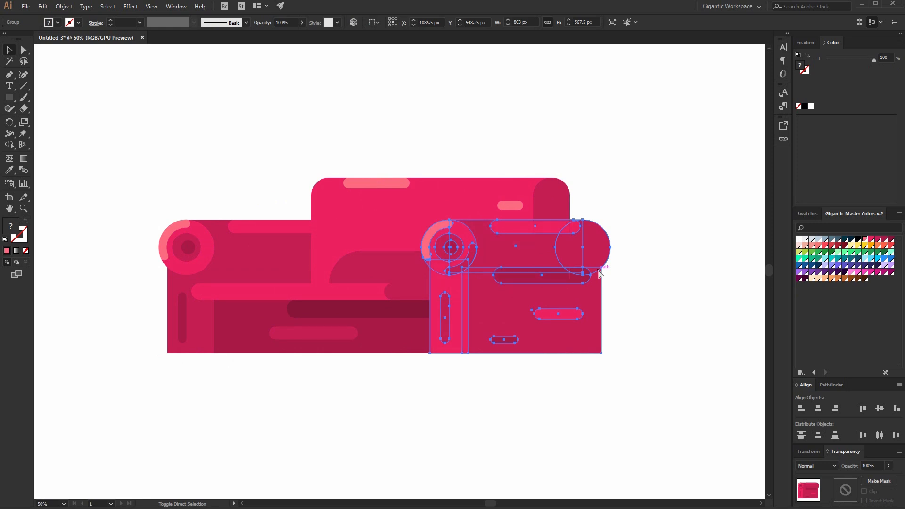
left_click(584, 182)
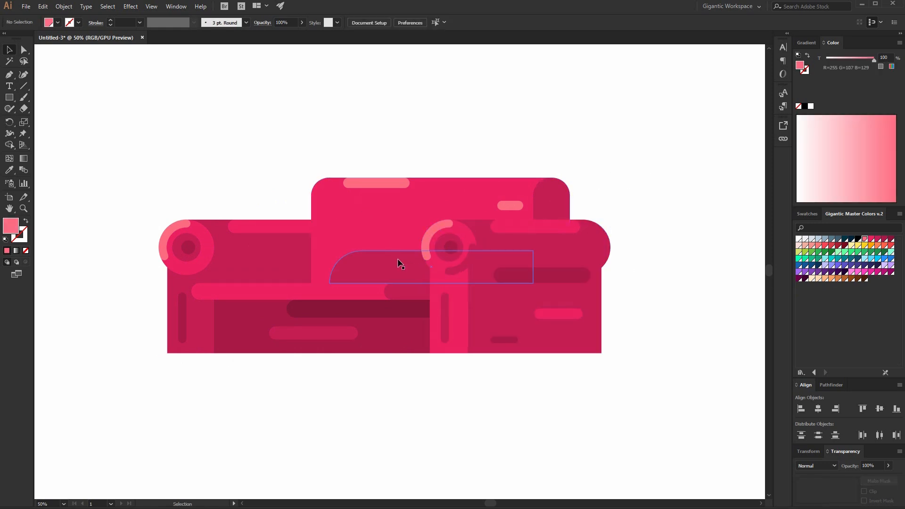
Draw a rectangle about 481 × 169 px on the lower backrest and fill it bright green.
key("ctrl+equal")
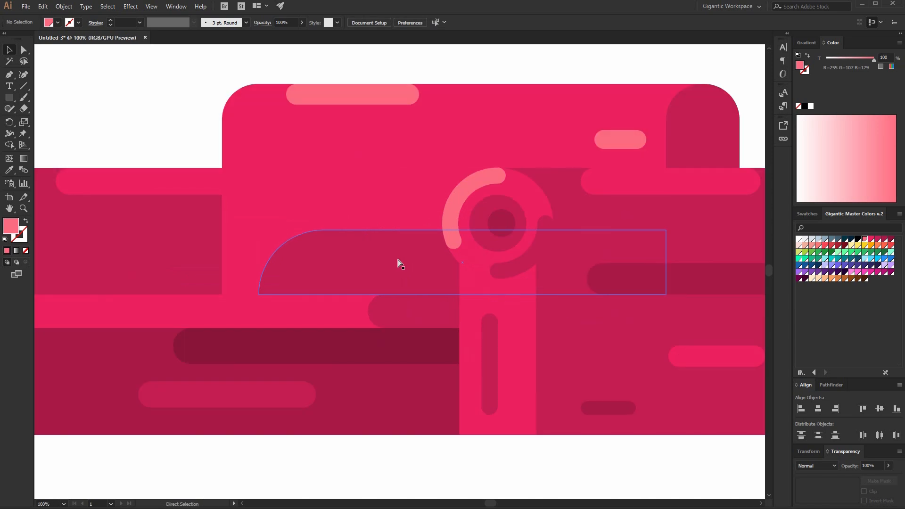
key("ctrl+minus")
key("m")
left_click_drag(303, 234, 454, 286)
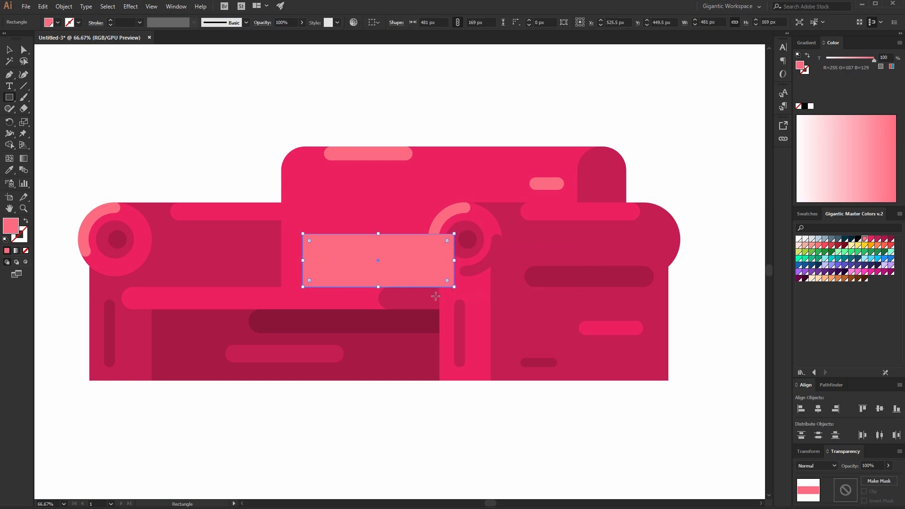
left_click(846, 253)
left_click(852, 252)
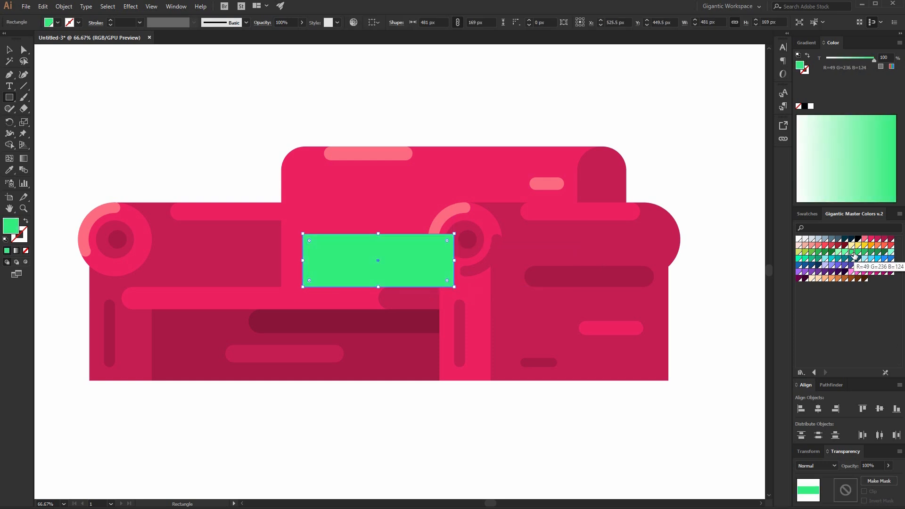
Round the green rectangle's corners fully into a pill shape and shift it slightly right.
left_click(17, 49)
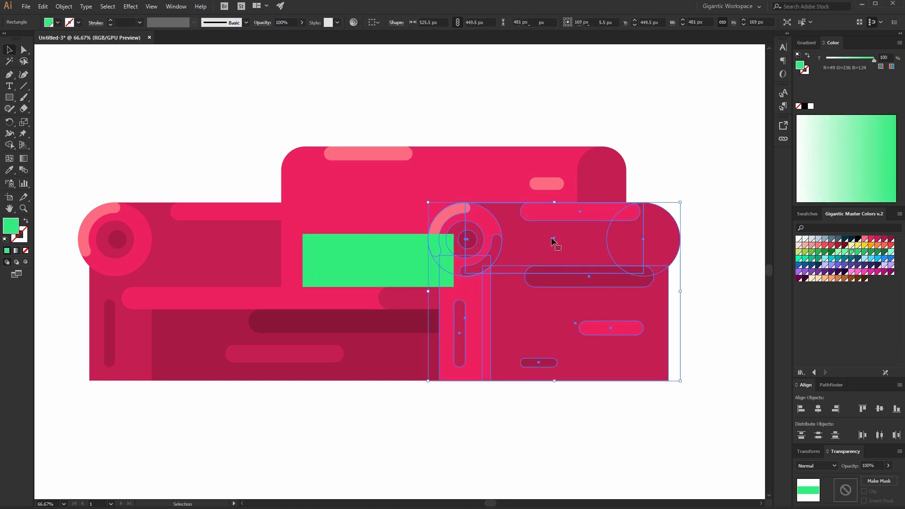
left_click(553, 241)
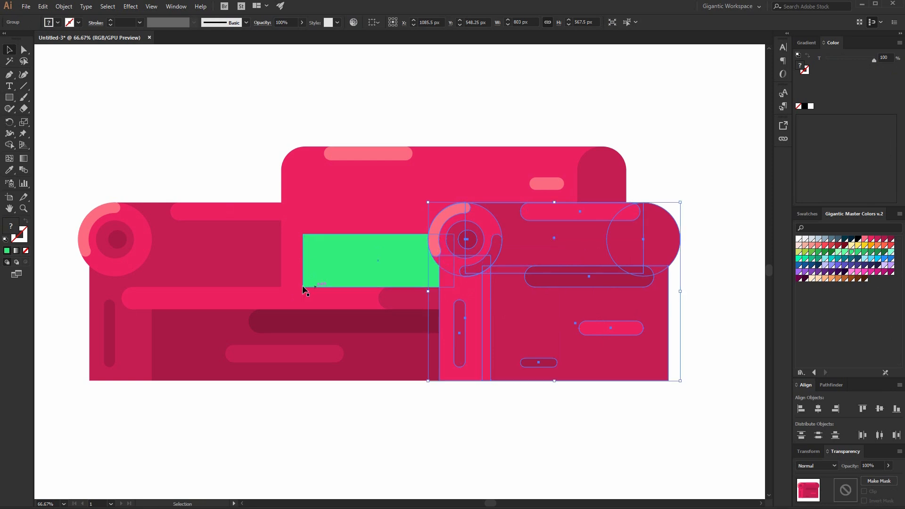
key("a")
left_click(375, 263)
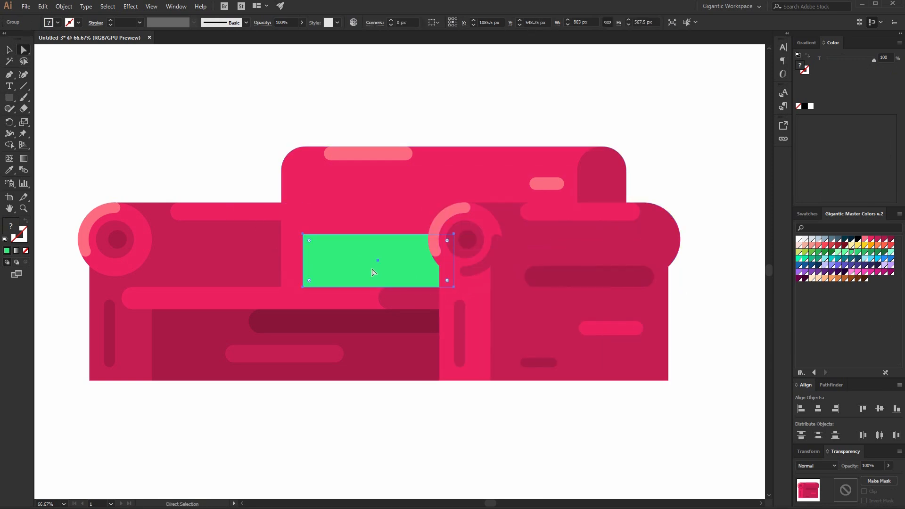
left_click(302, 286)
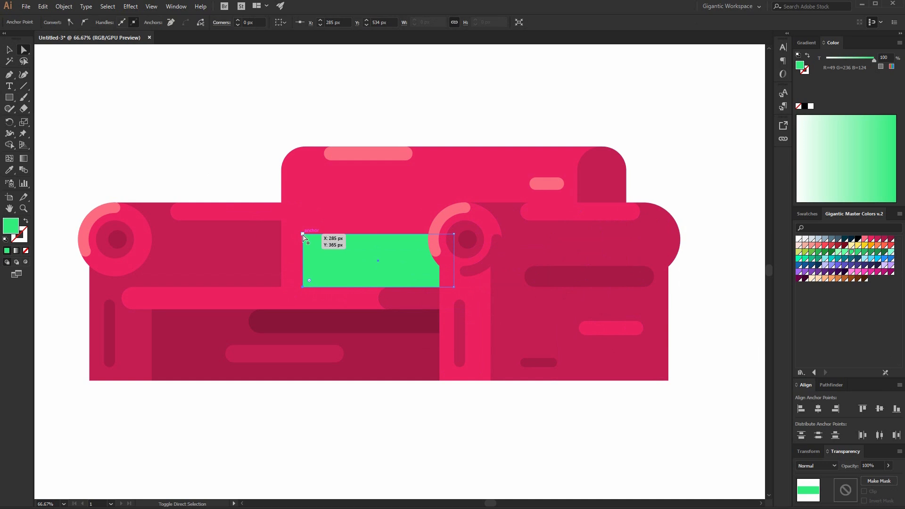
left_click(303, 235, "shift")
left_click_drag(310, 241, 443, 300)
left_click(455, 287)
left_click_drag(449, 284, 388, 272)
left_click(9, 49)
left_click(141, 116)
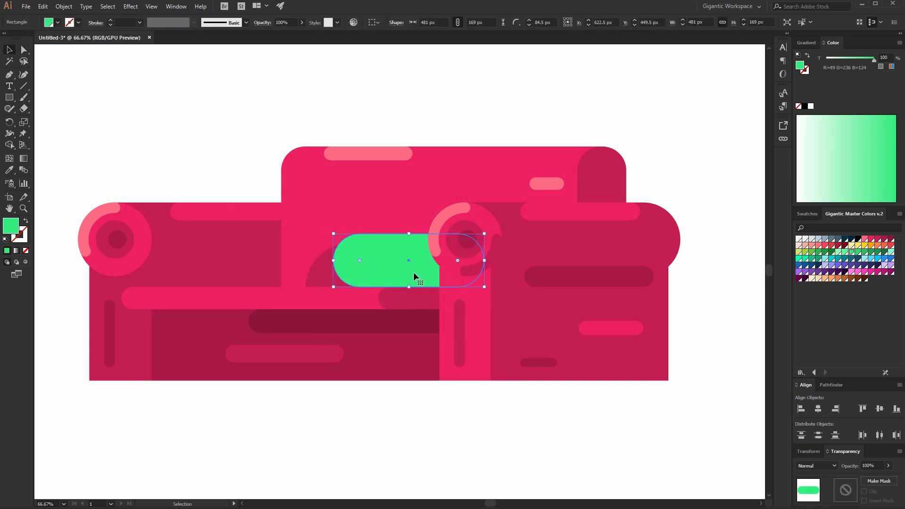
Make a light grey copy of the green pill to its left and shorten it to about 236 px wide.
left_click_drag(349, 270, 328, 268)
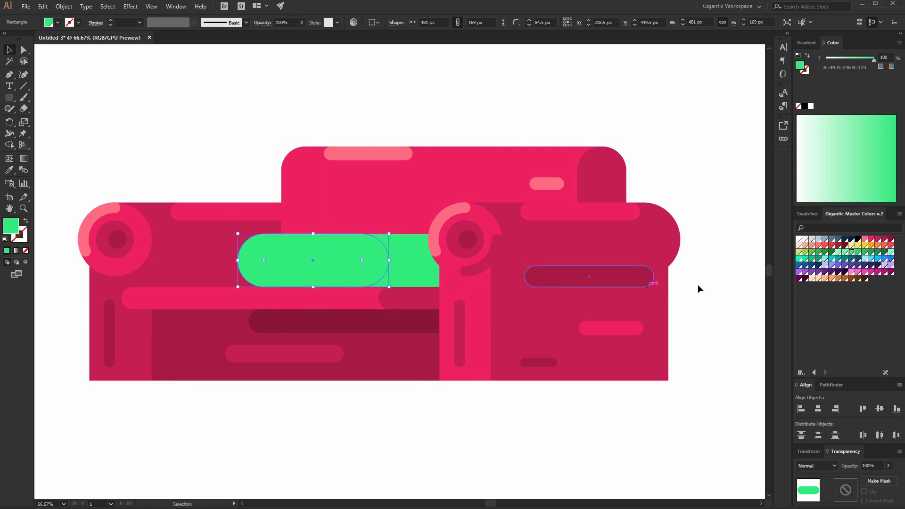
left_click(806, 240)
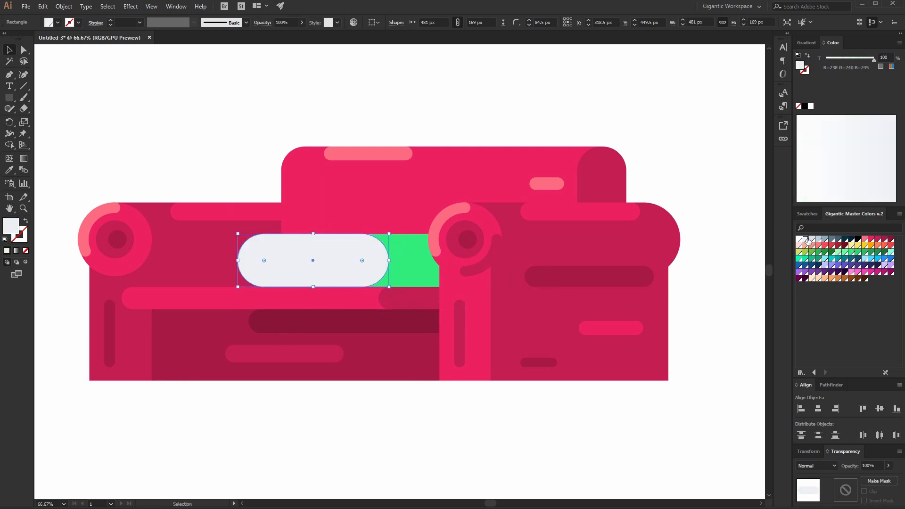
left_click(430, 264)
left_click(675, 154)
double_click(348, 250)
key("a")
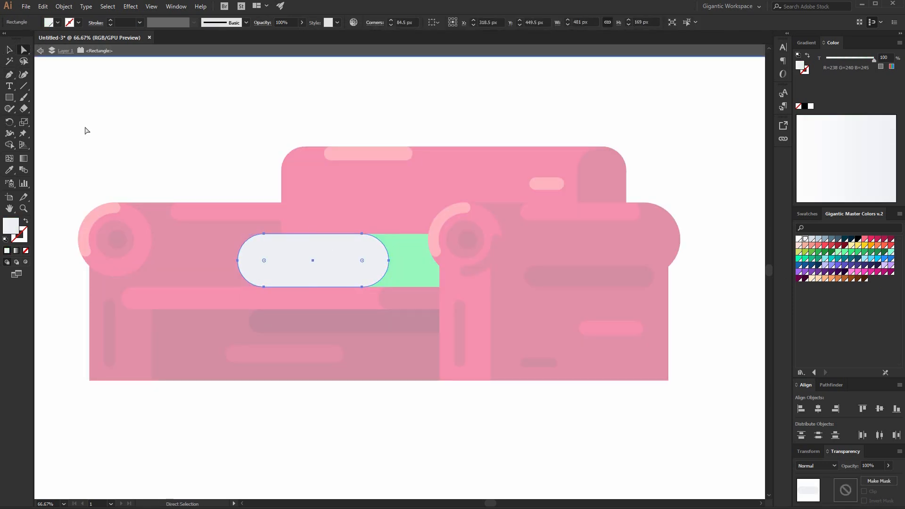
left_click_drag(316, 312, 316, 310)
left_click_drag(263, 287, 340, 301)
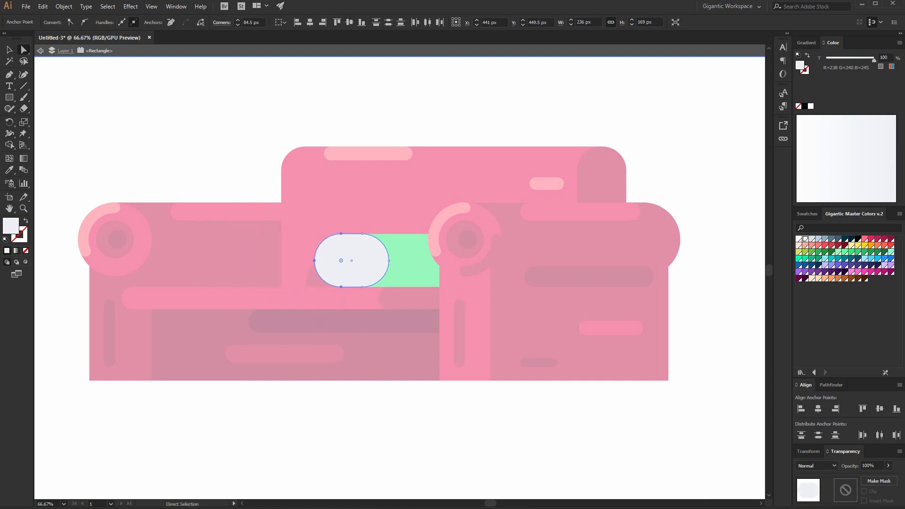
left_click(9, 50)
double_click(187, 111)
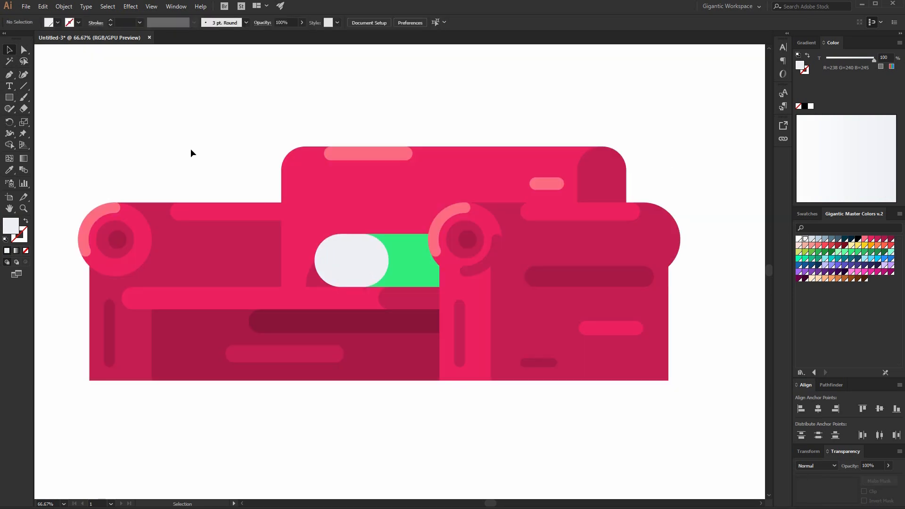
Subtract a rectangle from a copy of the grey pill's upper half and colour the remaining lower half darker grey.
double_click(354, 266)
left_click_drag(417, 192, 265, 260)
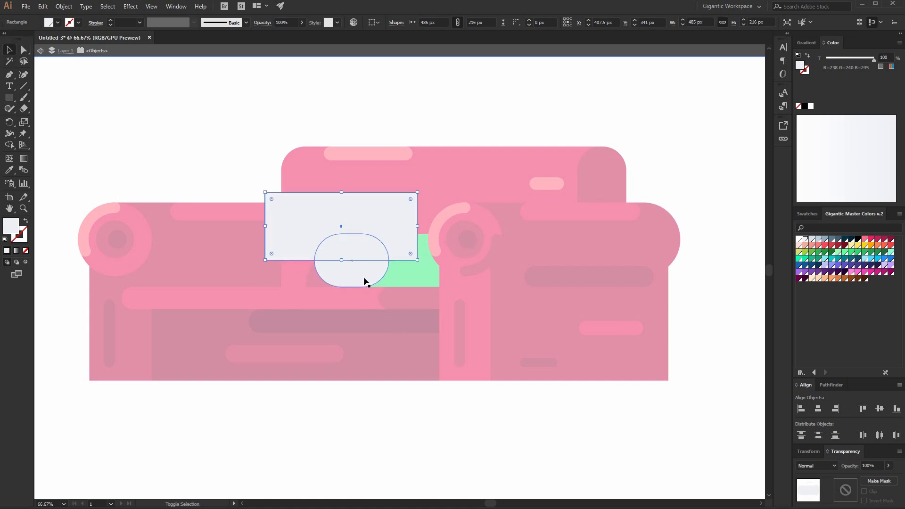
left_click(831, 385)
left_click(819, 412)
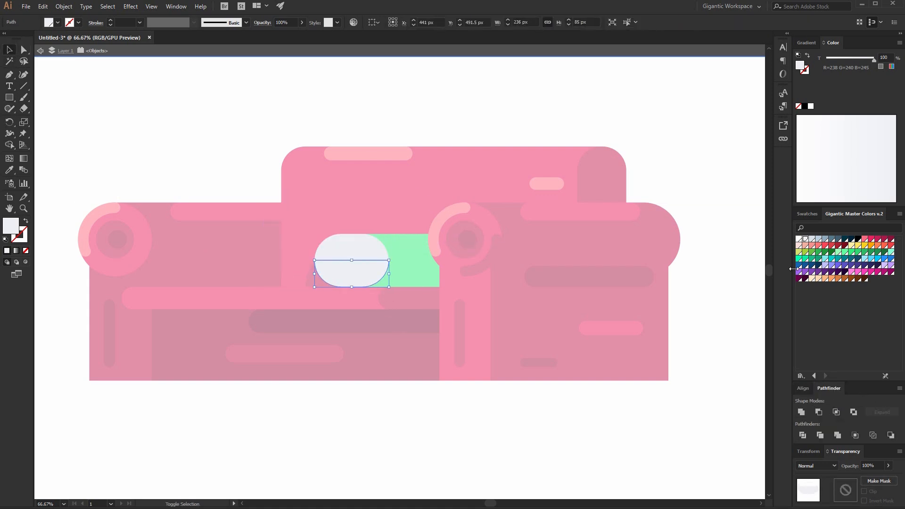
left_click(812, 239)
double_click(723, 194)
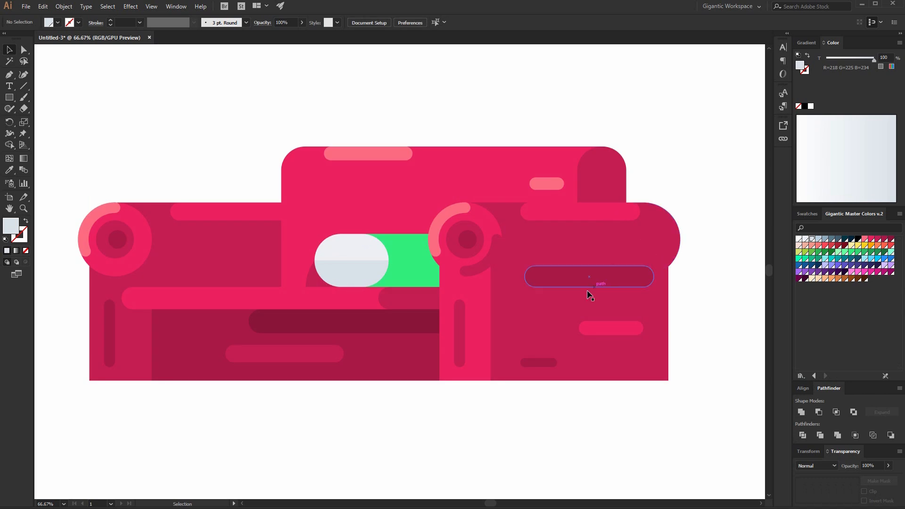
Subtract a rectangle from the green pill's upper half and colour the remaining lower half darker green.
double_click(429, 273)
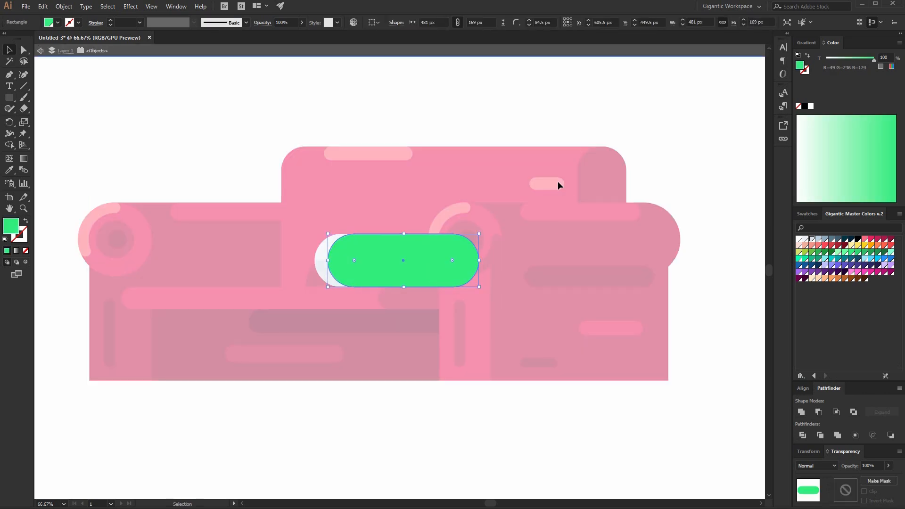
key("m")
left_click_drag(555, 178, 256, 260)
left_click(9, 50)
left_click(443, 268, "shift")
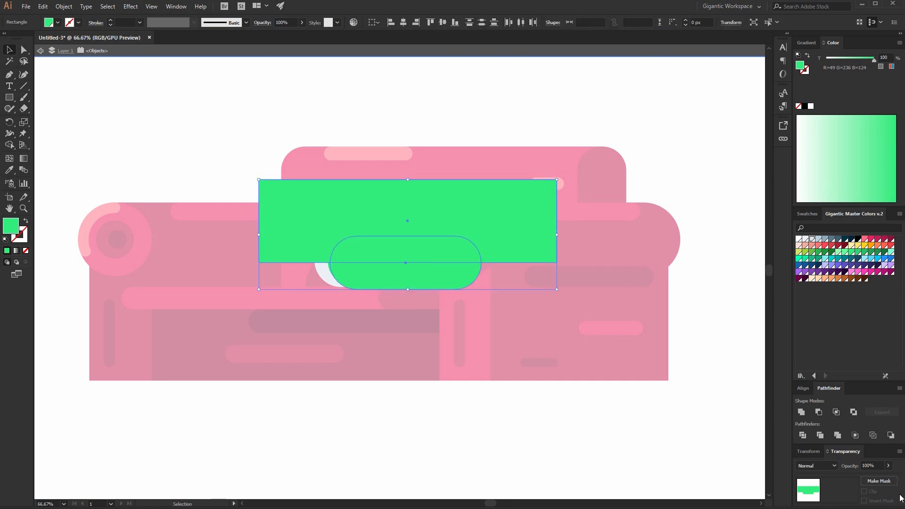
left_click(819, 413)
left_click(857, 253)
double_click(694, 136)
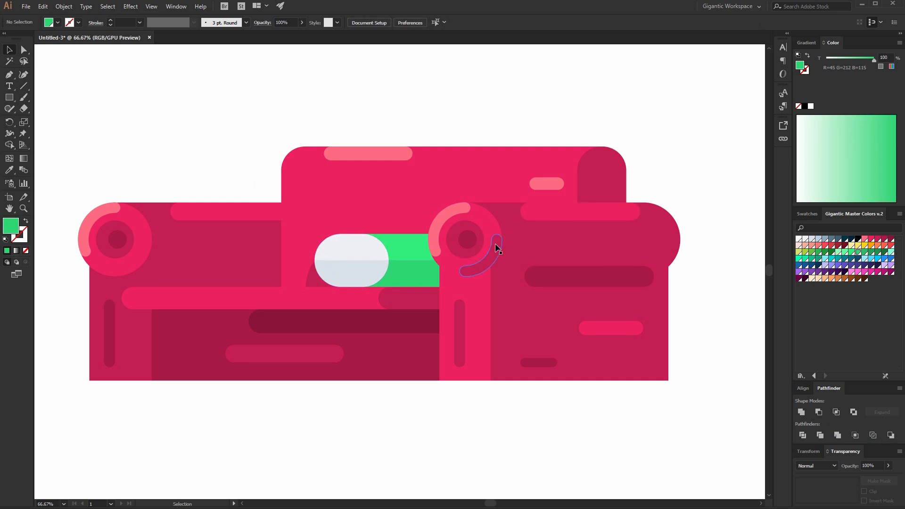
Draw a light grey bar about 341 × 57 px above the sofa and round its corners fully.
key("m")
left_click_drag(183, 93, 303, 111)
left_click(805, 239)
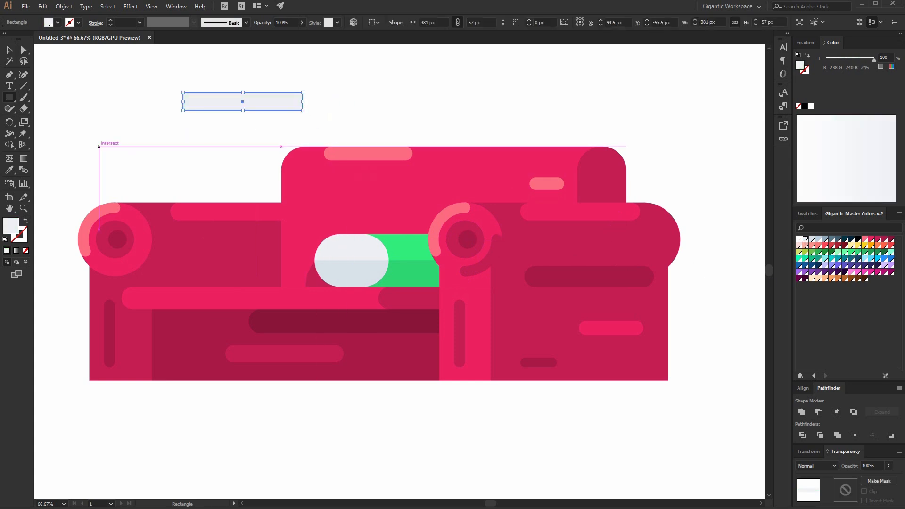
key("v")
left_click_drag(304, 101, 344, 108)
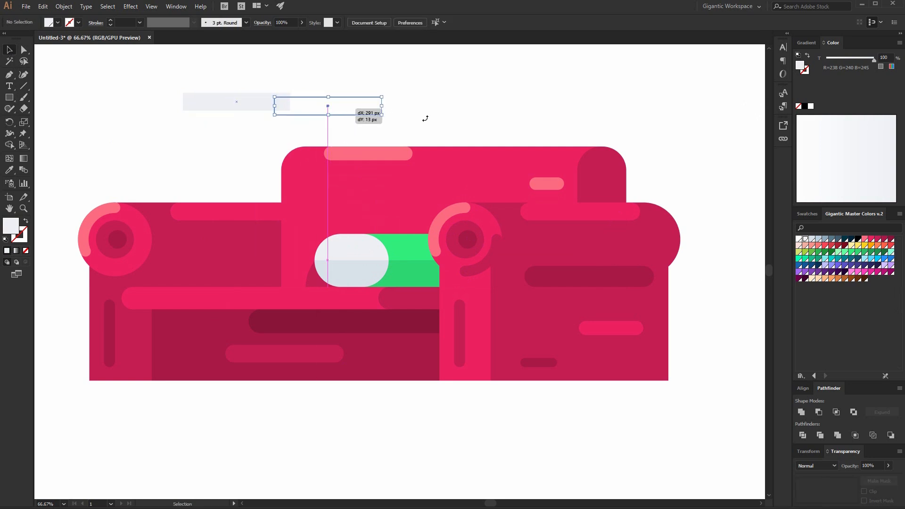
left_click(439, 139)
scroll(399, 158, "up", 2)
left_click_drag(352, 164, 379, 133)
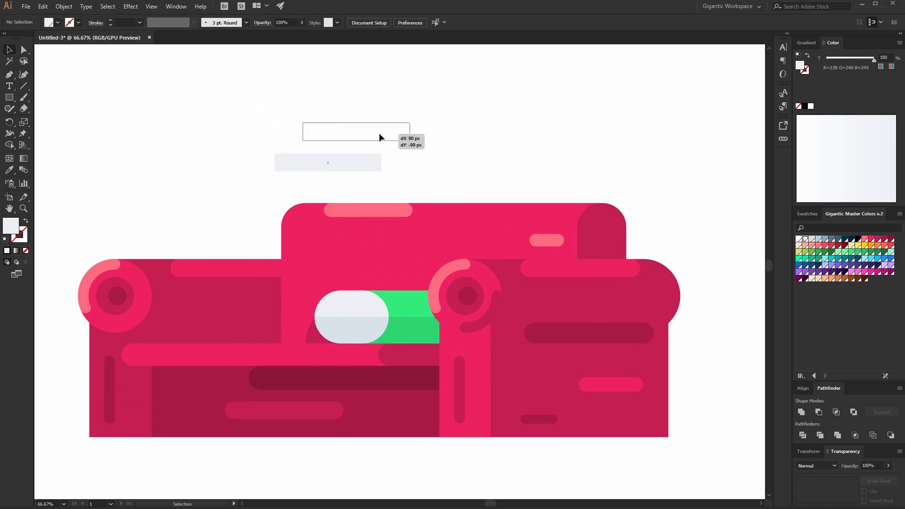
left_click(24, 50)
left_click_drag(309, 135, 413, 137)
left_click(10, 51)
left_click(392, 179)
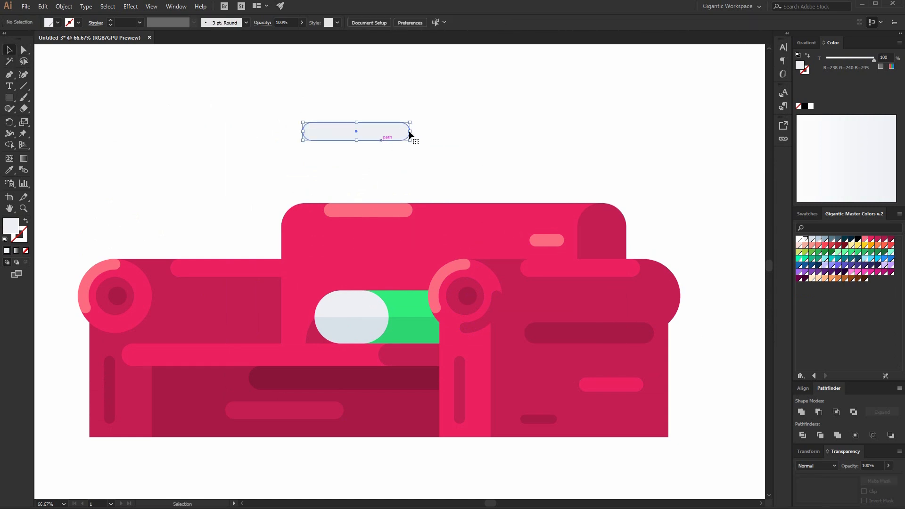
Rotate the bar 45 degrees, fill it blue and reposition it.
left_click_drag(457, 161, 408, 224)
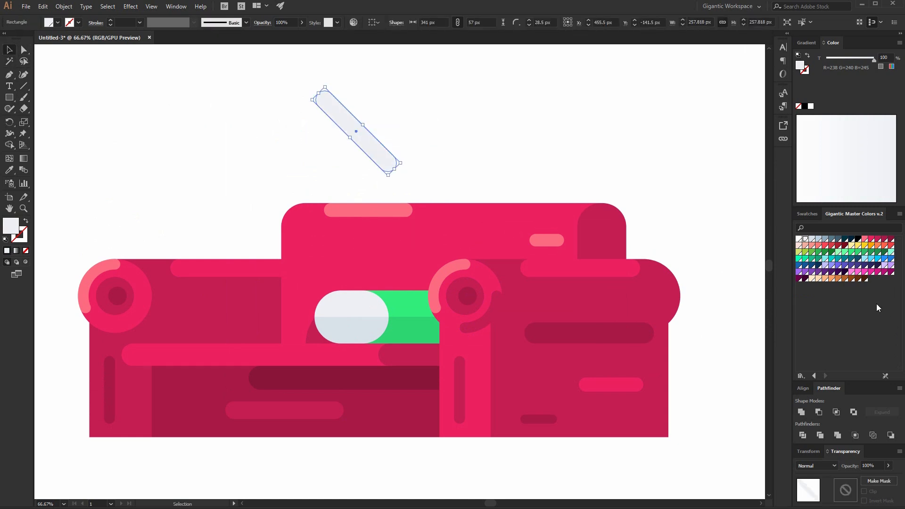
left_click(885, 259)
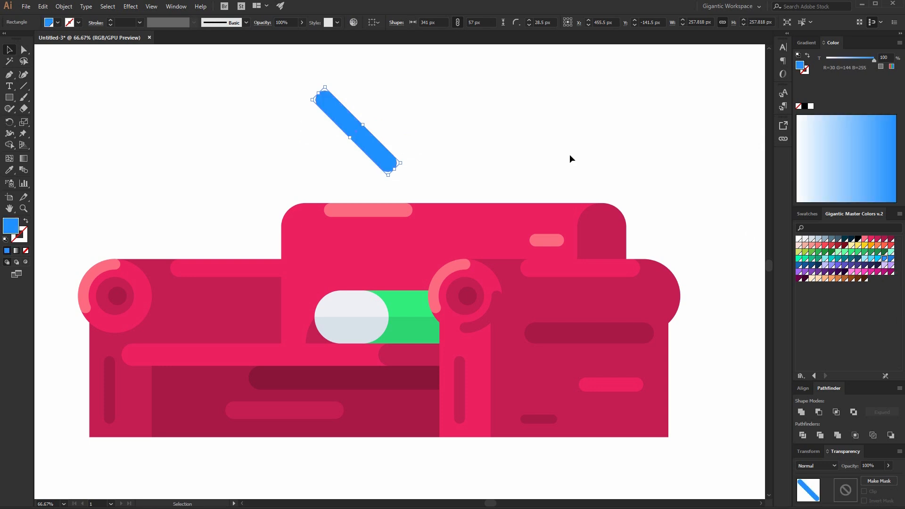
left_click_drag(369, 145, 402, 132)
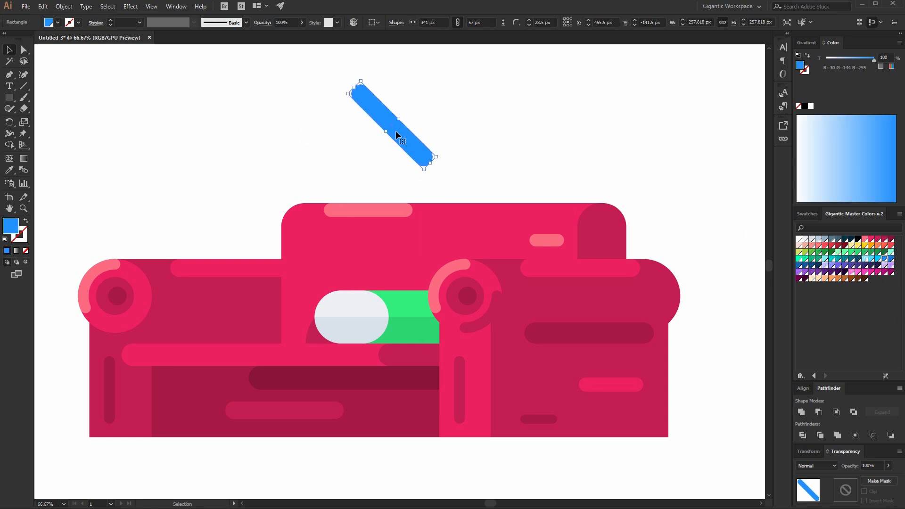
Duplicate the blue bar and arrange the two bars into an upright corner shape.
key("a")
key("v")
left_click_drag(439, 156, 378, 171)
left_click_drag(411, 101, 345, 136)
left_click_drag(434, 177, 408, 80)
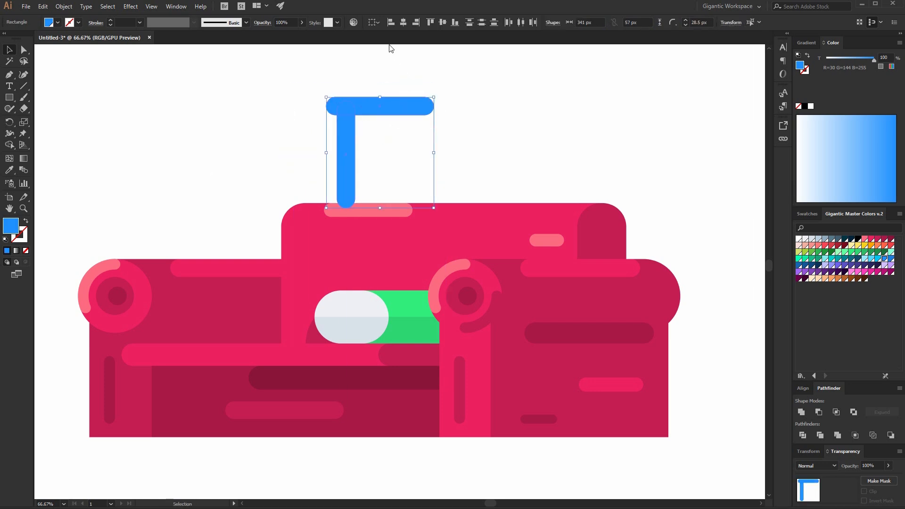
Draw a rectangle over the vertical bar's rounded lower end and subtract it to square the end off.
left_click(386, 23)
left_click_drag(485, 77, 331, 135)
left_click_drag(337, 141, 345, 120)
left_click(435, 157)
left_click_drag(375, 191, 304, 152)
left_click(11, 49)
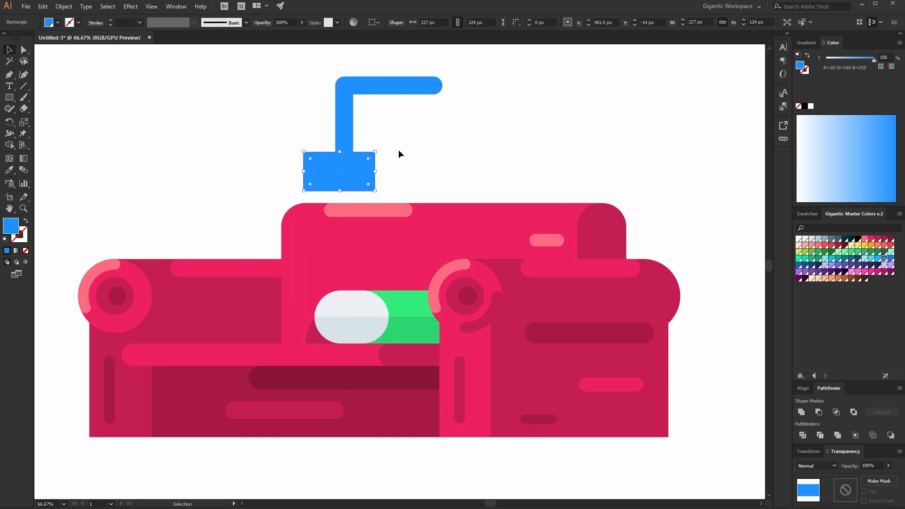
left_click(350, 134, "shift")
left_click(821, 413)
left_click(418, 166)
Draw a peach rectangle about 40 × 62 px beneath the blue bar's squared end.
key("ctrl+plus")
key("ctrl+plus")
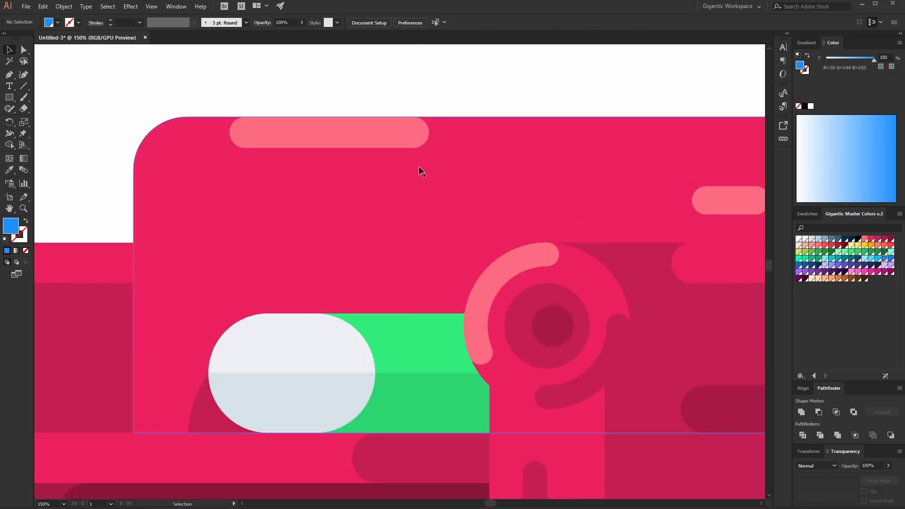
scroll(388, 253, "up", 4)
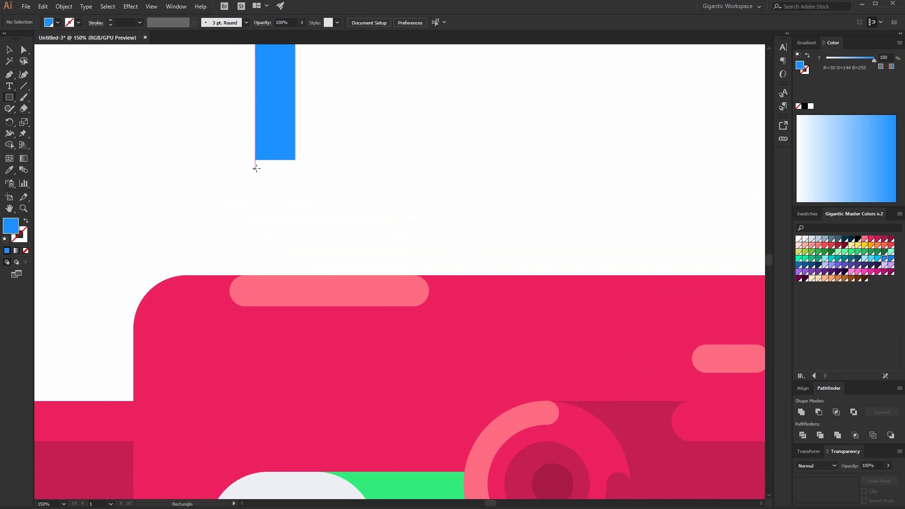
left_click_drag(260, 161, 289, 203)
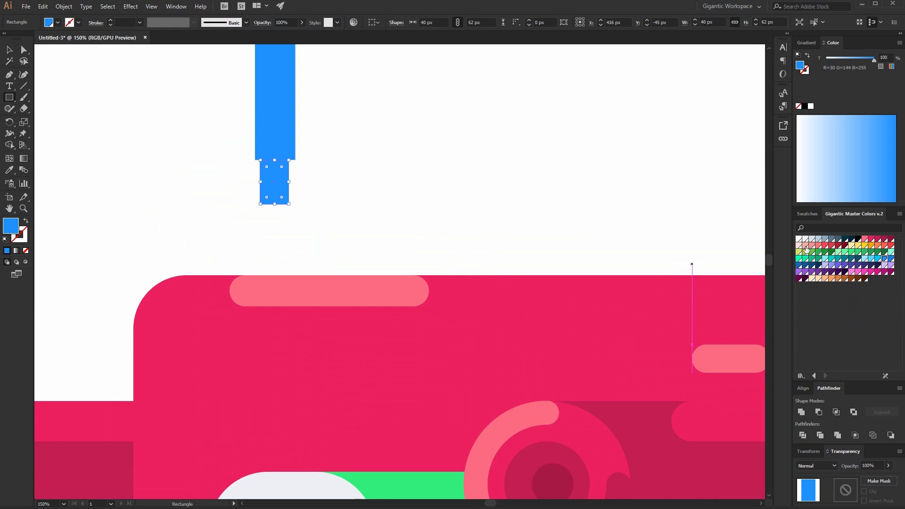
left_click(806, 246)
Add a 40 × 28 px strip at the bar's end, send it backward and colour it salmon.
key("v")
left_click_drag(276, 197, 280, 174)
key("ctrl+[")
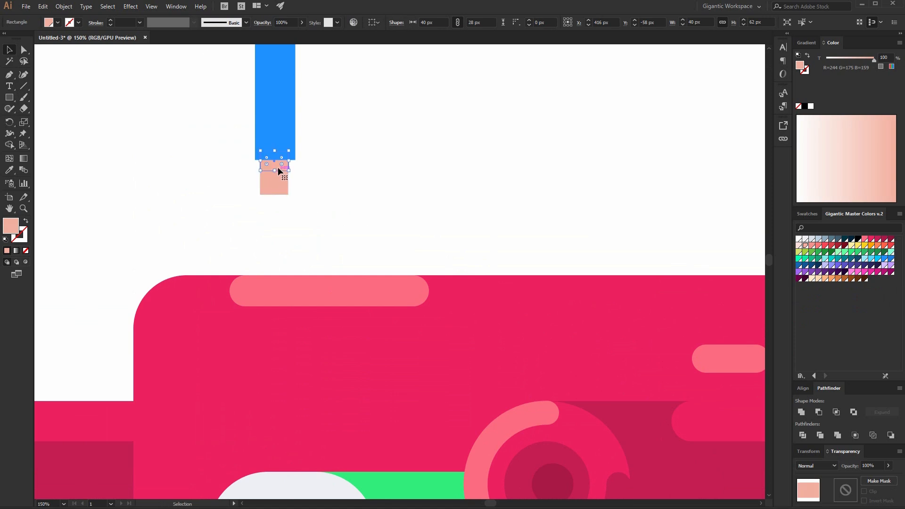
left_click(813, 247)
left_click(419, 169)
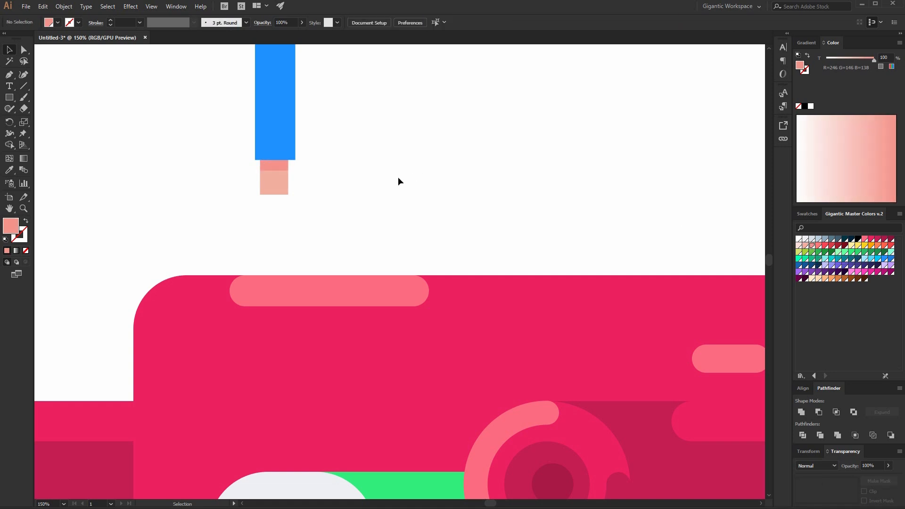
Rotate the blue bracket together with its end pieces about 45 degrees.
key("ctrl+minus")
left_click_drag(350, 120, 252, 170)
left_click_drag(469, 79, 530, 152)
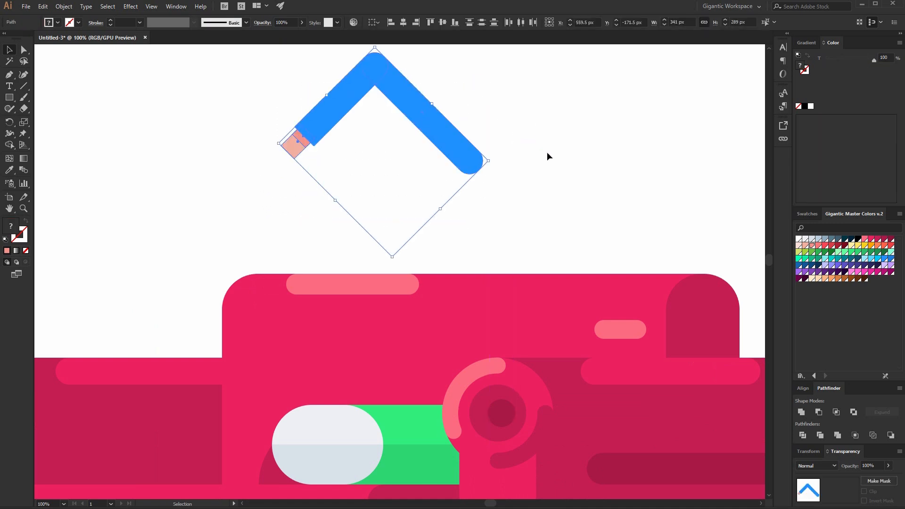
left_click(547, 152)
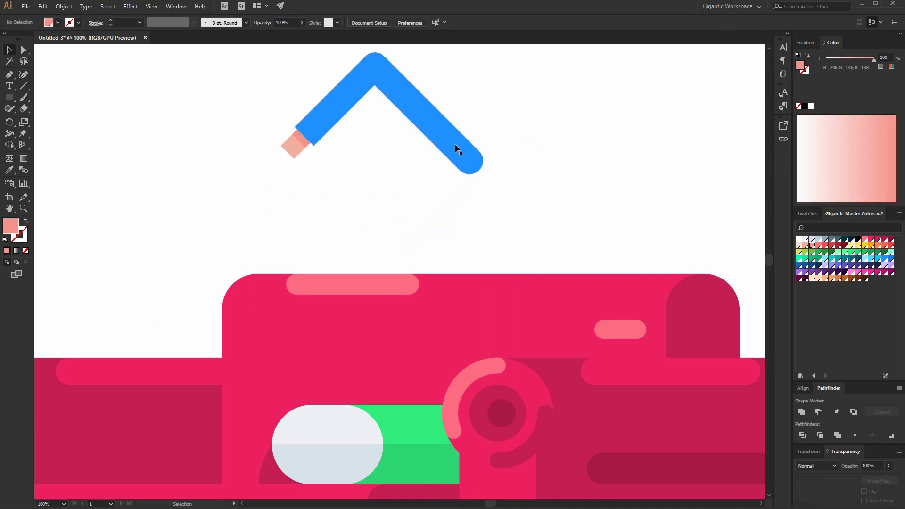
Draw a thin salmon bar below the bracket and round its corners fully.
left_click_drag(259, 175, 323, 184)
key("a")
left_click_drag(267, 185, 272, 181)
left_click(9, 50)
left_click(290, 222)
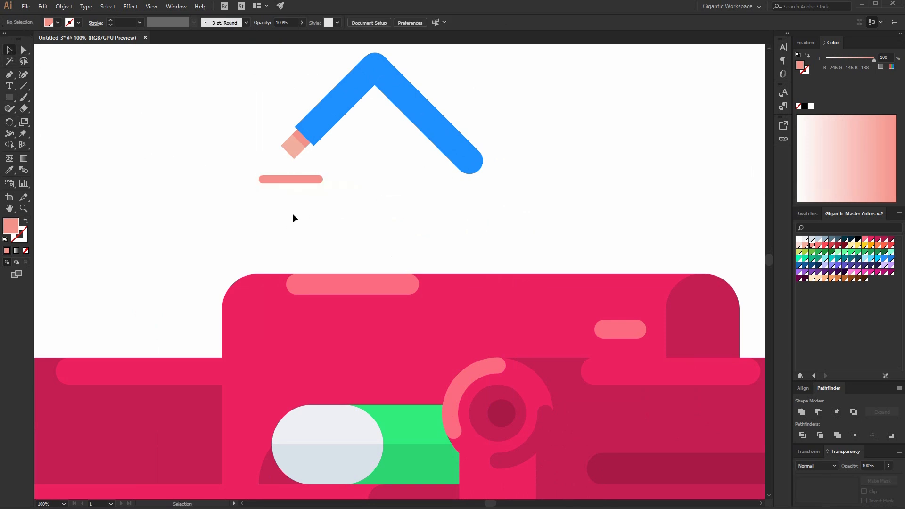
left_click(294, 143)
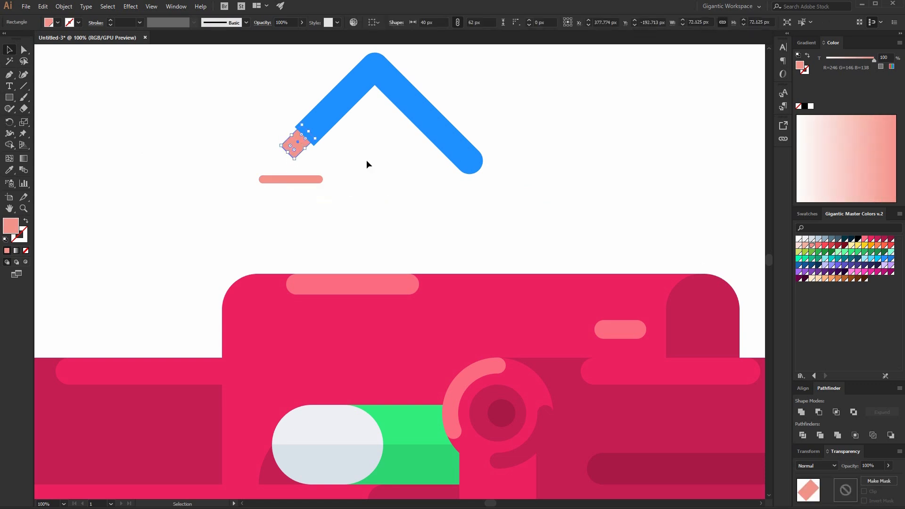
Darken the strip at the bracket's end and move the thin salmon bar up beneath it.
left_click(505, 175)
left_click(298, 140)
left_click(819, 246)
left_click(717, 197)
left_click_drag(290, 180, 271, 160)
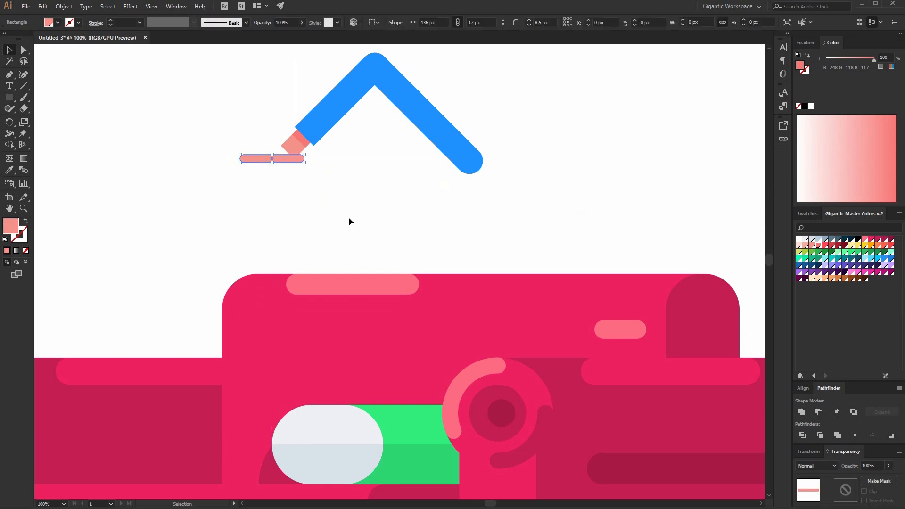
left_click(294, 190)
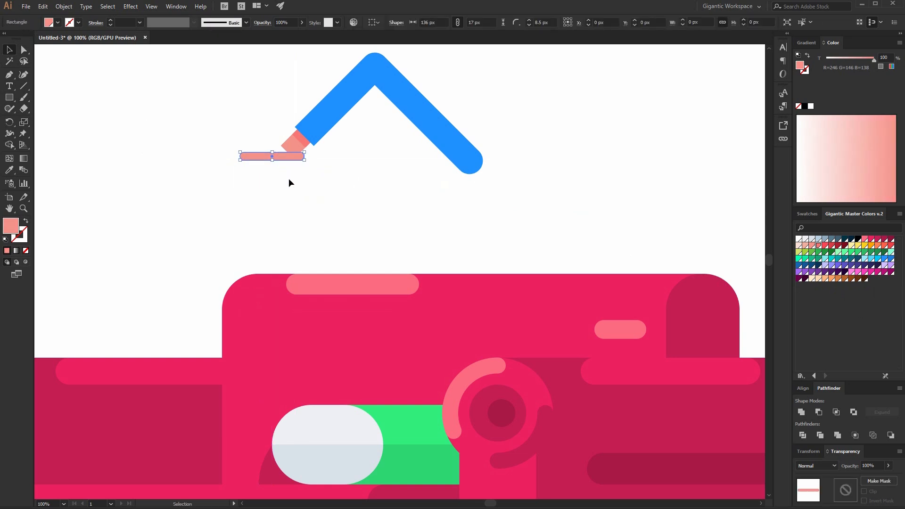
Stretch the peach block's lower corner down onto the thin bar to form a foot.
key("ctrl+equal")
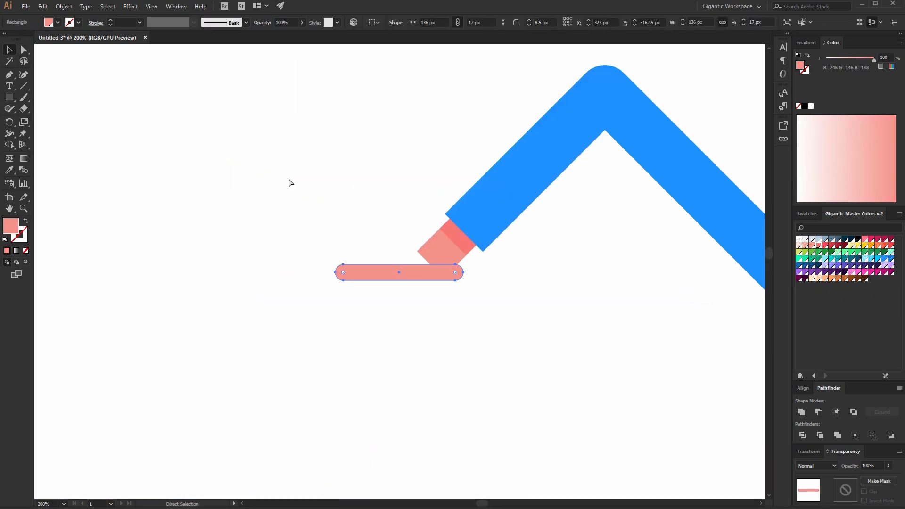
key("ctrl+equal")
key("a")
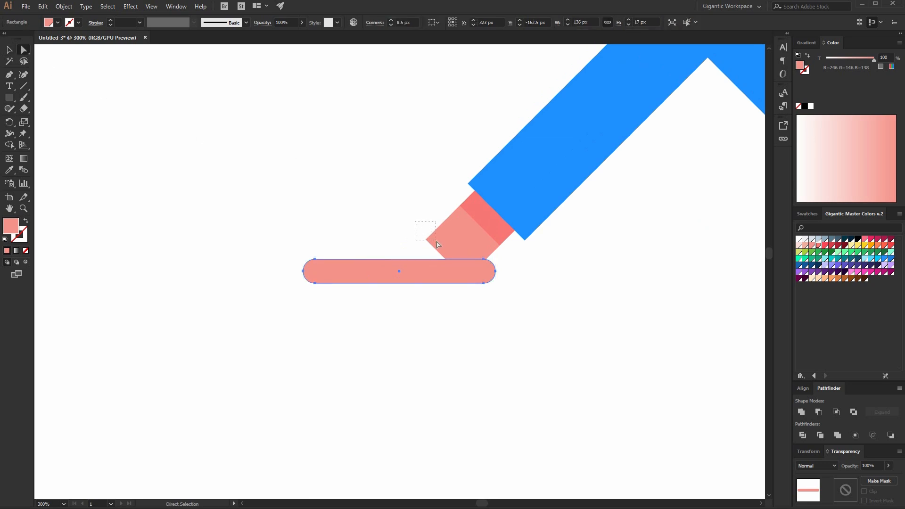
left_click(427, 240)
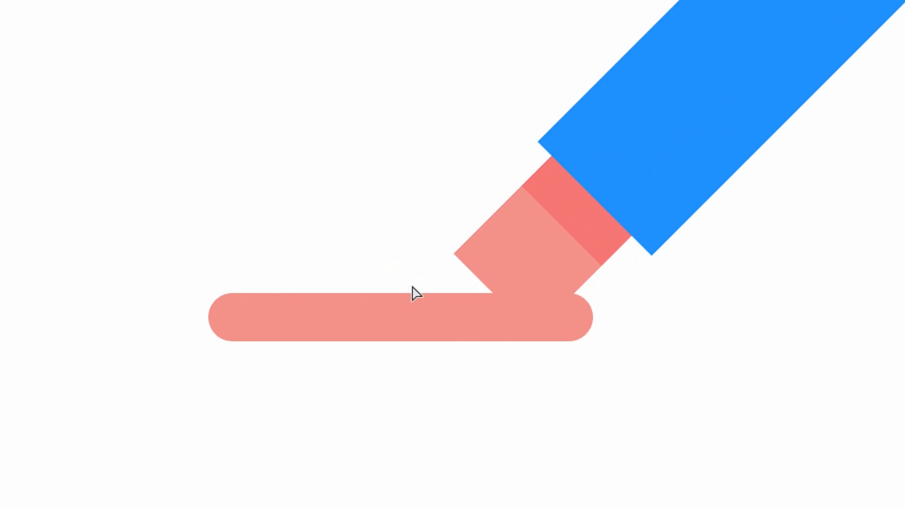
left_click_drag(456, 263, 401, 311)
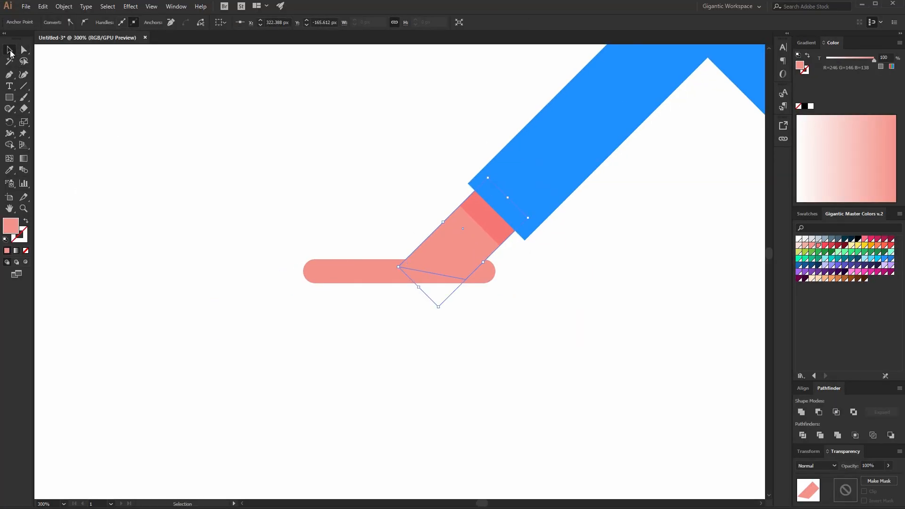
left_click(163, 109)
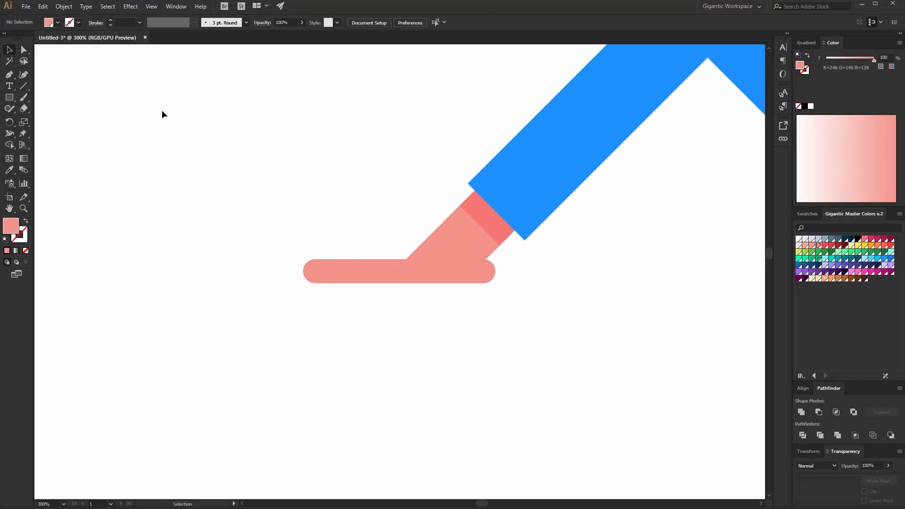
Recolour the bent bracket light grey.
key("ctrl+minus")
key("ctrl+minus")
key("ctrl+minus")
key("ctrl+minus")
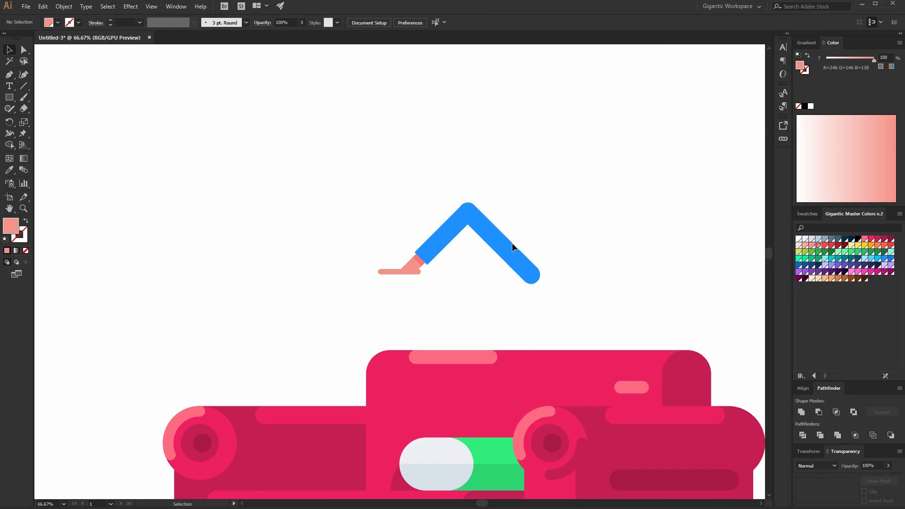
left_click(463, 226)
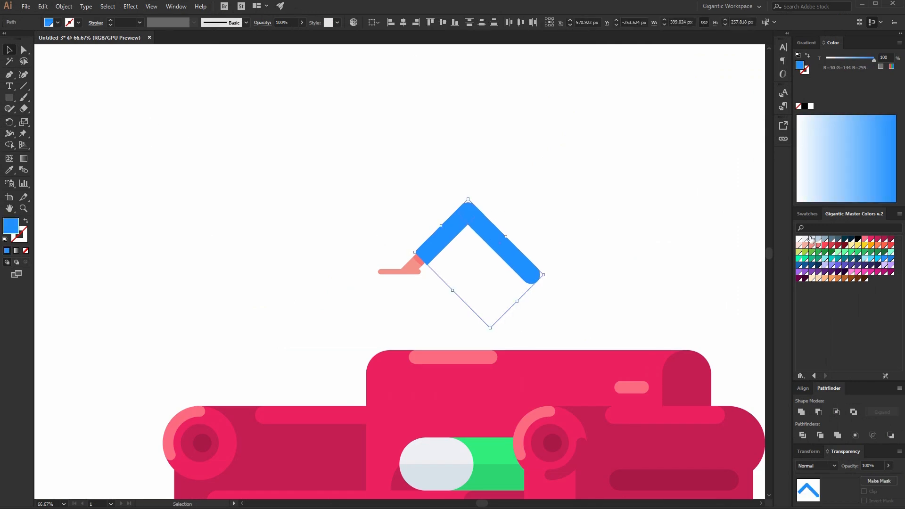
left_click(805, 240)
left_click(606, 231)
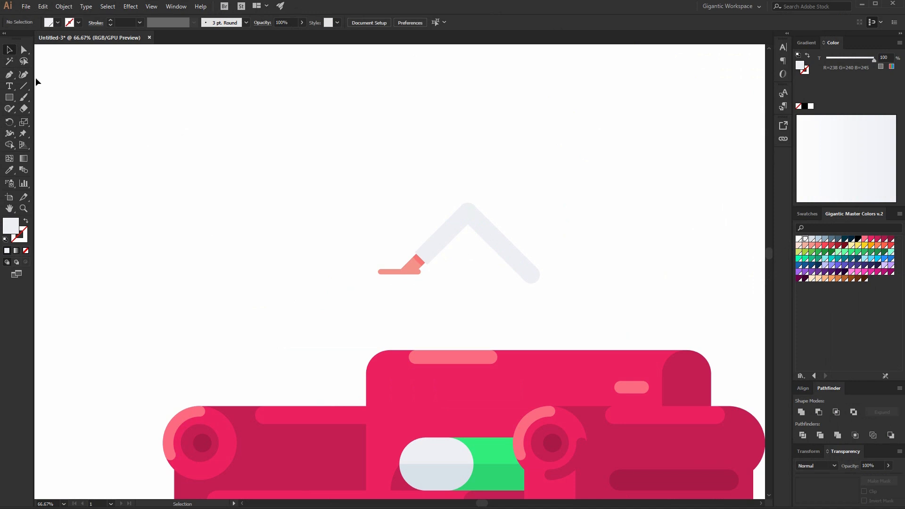
Select the whole bent leg with its foot, move it onto the sofa seat and scale it up.
left_click_drag(518, 287, 517, 287)
left_click_drag(522, 282, 506, 264)
key("v")
left_click(326, 175)
scroll(326, 175, "down", 3)
left_click_drag(287, 98, 596, 230)
left_click_drag(485, 174, 379, 371)
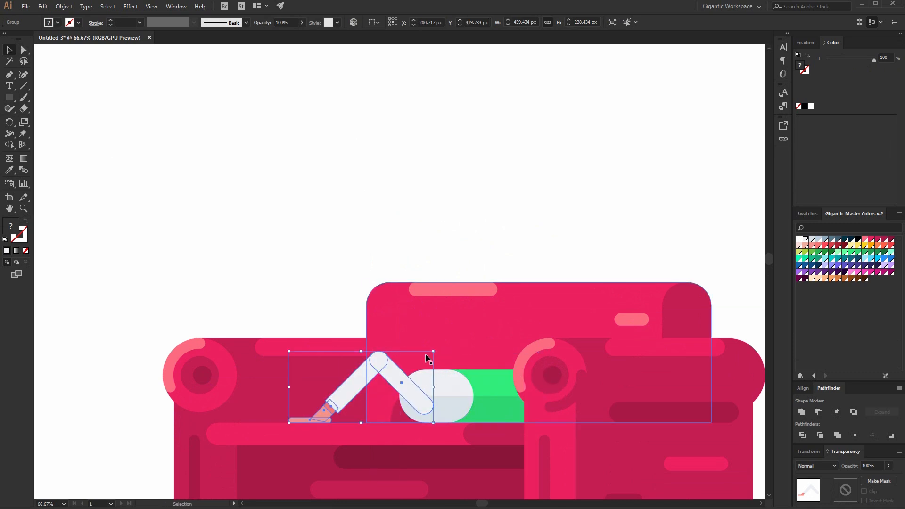
left_click_drag(435, 352, 496, 320)
left_click_drag(478, 372, 428, 380)
left_click(534, 200)
left_click(499, 205)
scroll(621, 273, "down", 3)
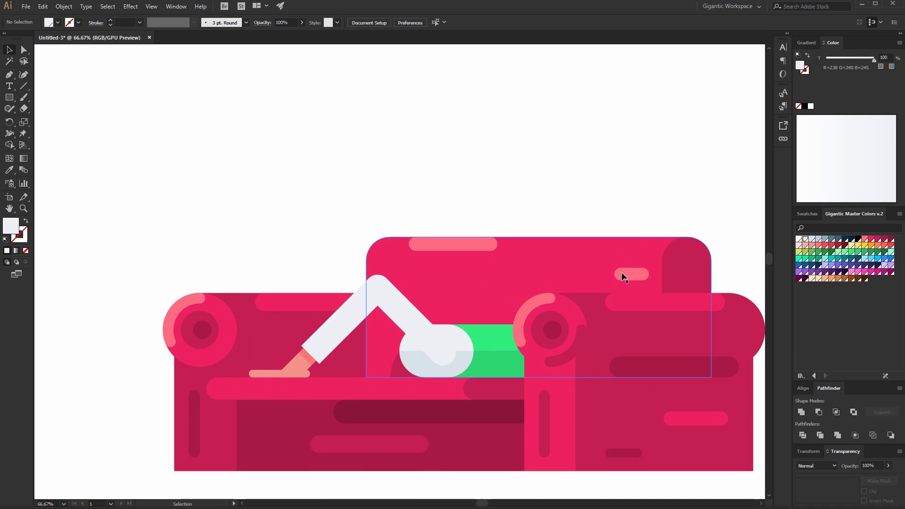
Inside the leg group, adjust the thigh segment's lower end so it meets the hip circle.
double_click(395, 285)
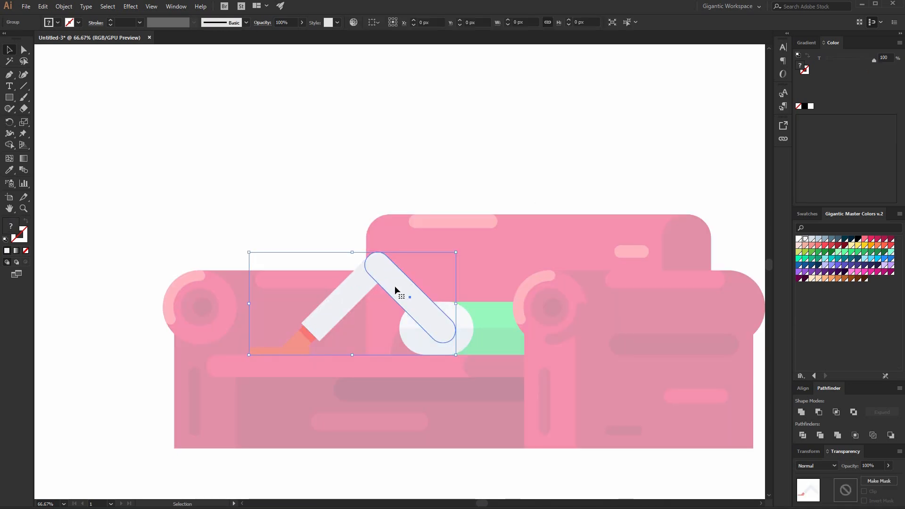
left_click(24, 49)
left_click_drag(434, 363, 413, 319)
left_click(8, 50)
double_click(238, 128)
key("ctrl+plus")
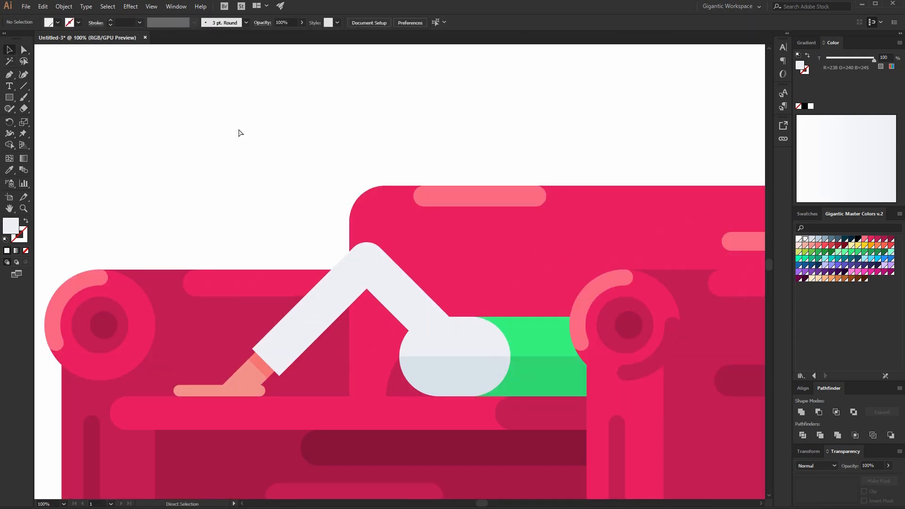
Draw a light blue 28 × 168 px bar, round its corners fully and rotate it along the thigh.
key("m")
left_click_drag(455, 232, 468, 312)
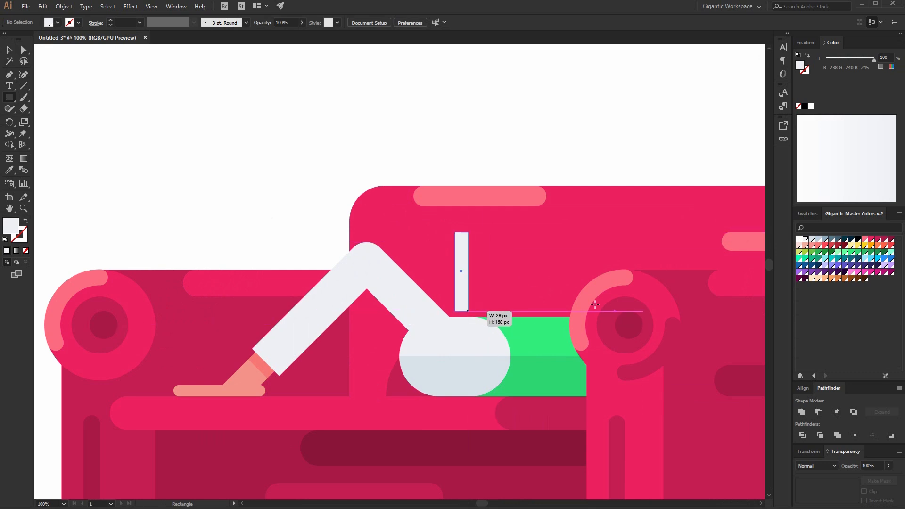
left_click(817, 241)
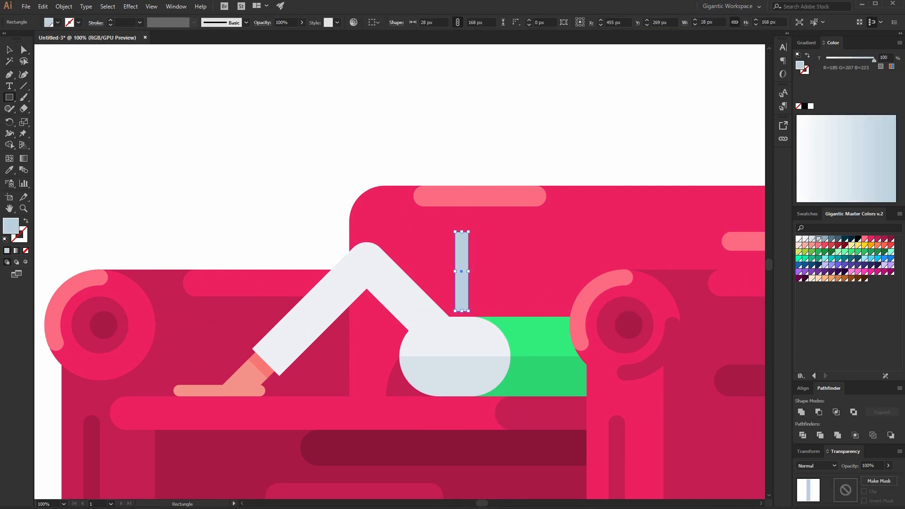
key("a")
left_click_drag(461, 238, 476, 302)
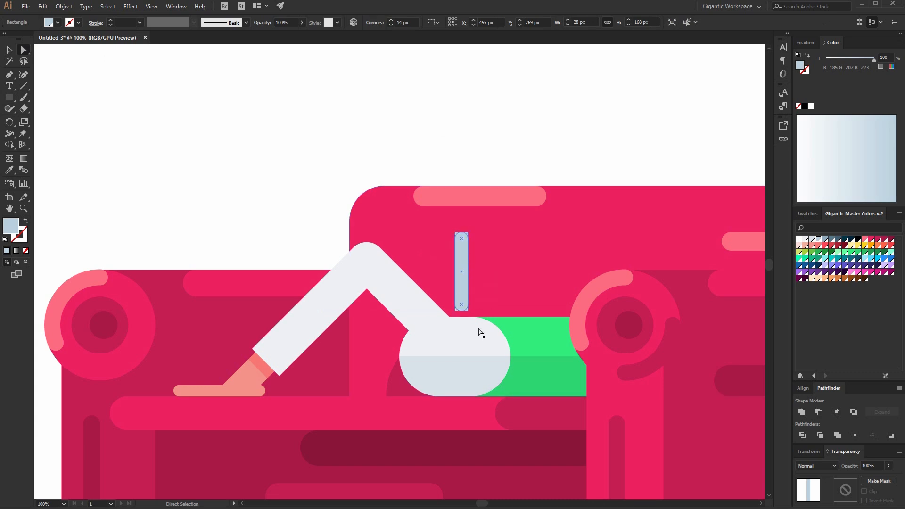
key("v")
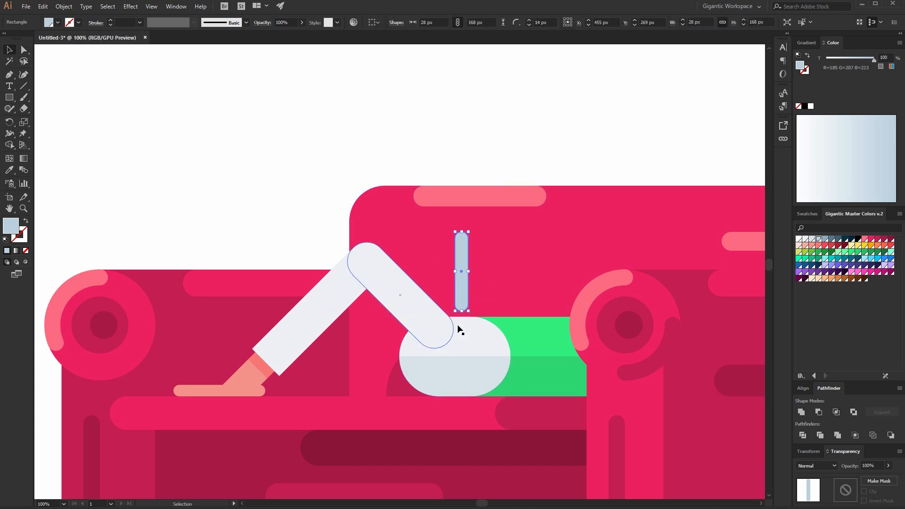
left_click_drag(473, 314, 409, 316)
left_click(444, 129)
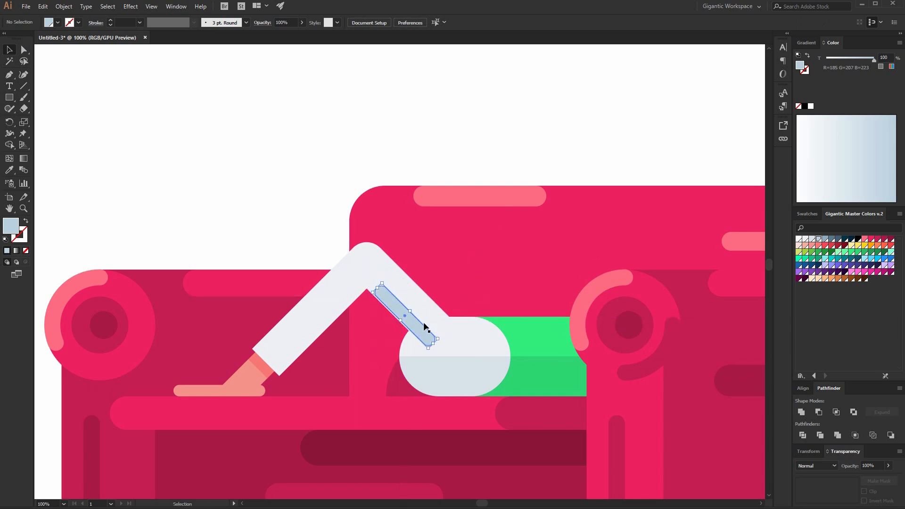
Copy the rounded bar onto the shin and colour the copy white.
left_click(472, 160)
left_click(409, 322)
left_click_drag(439, 339, 311, 294)
left_click(799, 238)
left_click(264, 93)
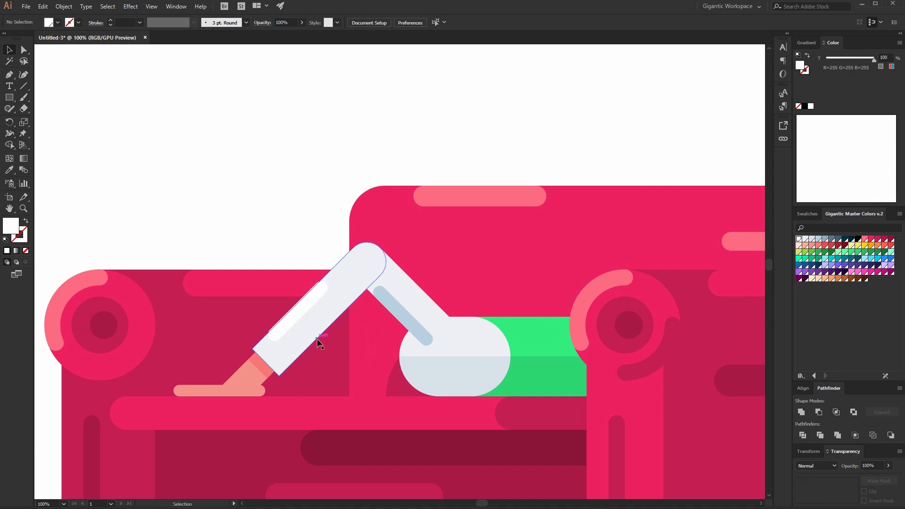
Group the bent leg pieces together with their highlights.
left_click(298, 316)
key("a")
key("ctrl+minus")
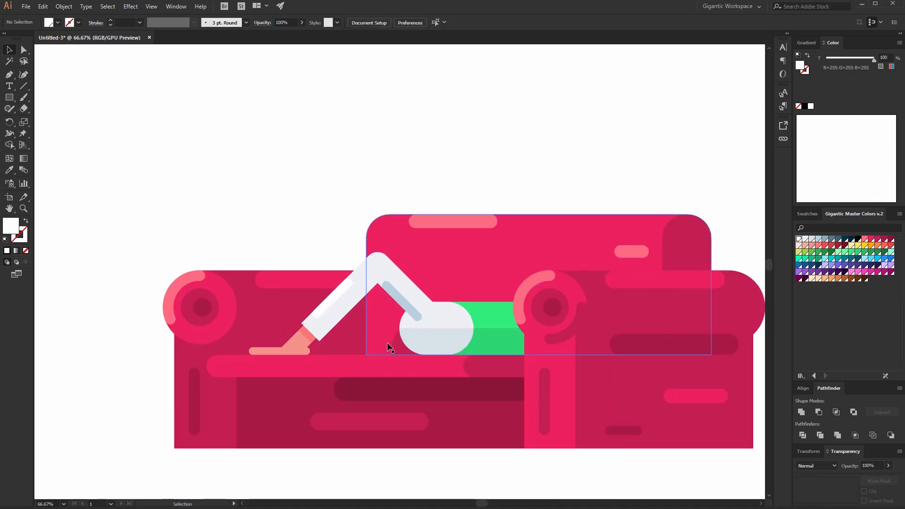
left_click(325, 315)
left_click(406, 309, "shift")
key("ctrl+g")
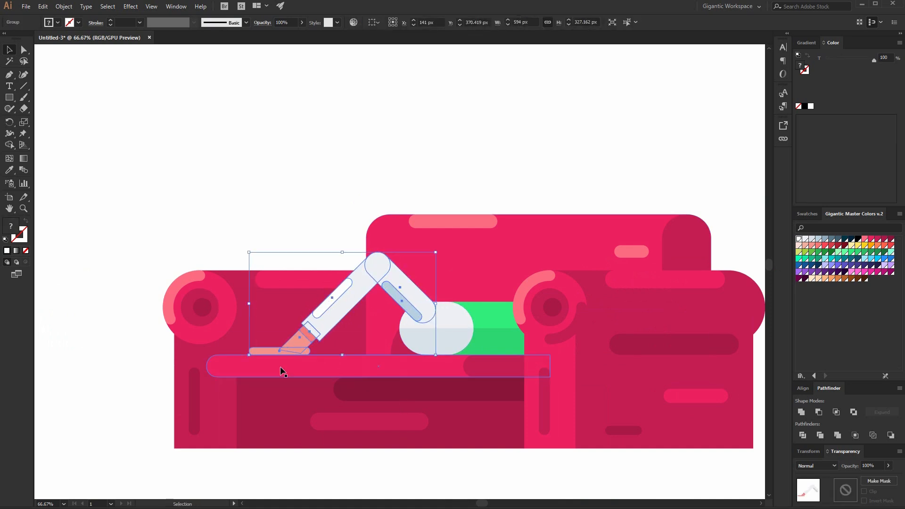
Duplicate the leg group above the sofa and ungroup the copy.
left_click_drag(369, 287, 239, 154)
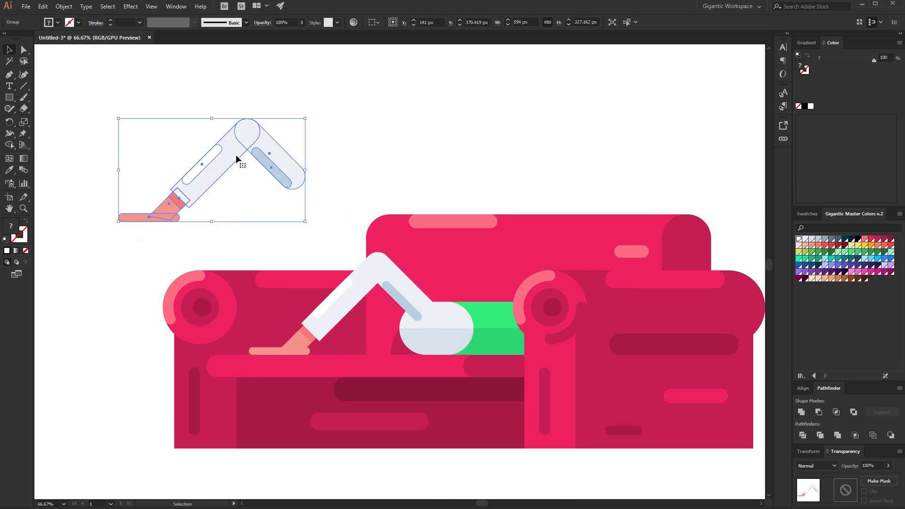
right_click(329, 164)
left_click(356, 242)
left_click_drag(320, 111, 268, 173)
right_click(285, 161)
left_click_drag(342, 102, 154, 217)
key("ctrl+shift+g")
Delete the thigh pieces from the copy and rotate the remaining shin and foot so the shin lies horizontal.
left_click_drag(332, 142, 280, 186)
key("Delete")
left_click_drag(292, 94, 141, 232)
left_click_drag(263, 90, 297, 168)
left_click(245, 197)
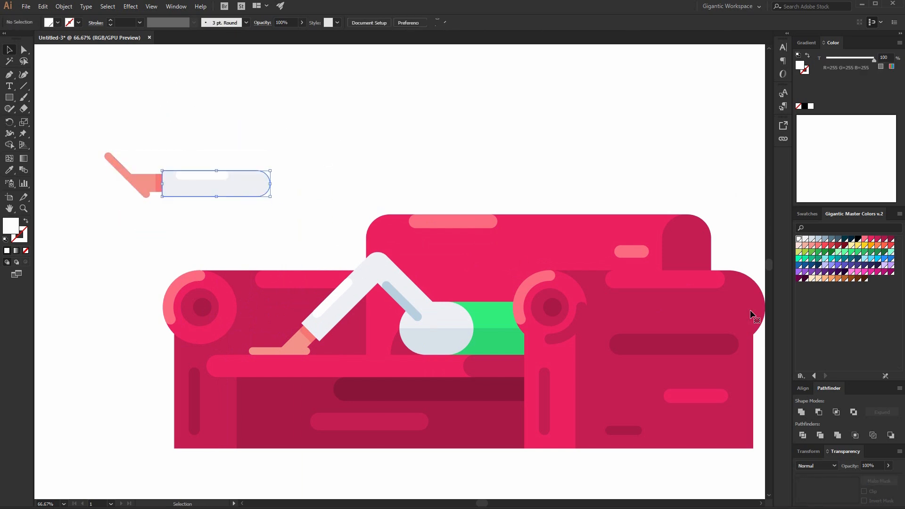
Colour the horizontal shin light blue and stretch its end to lengthen it.
left_click(812, 239)
left_click(819, 239)
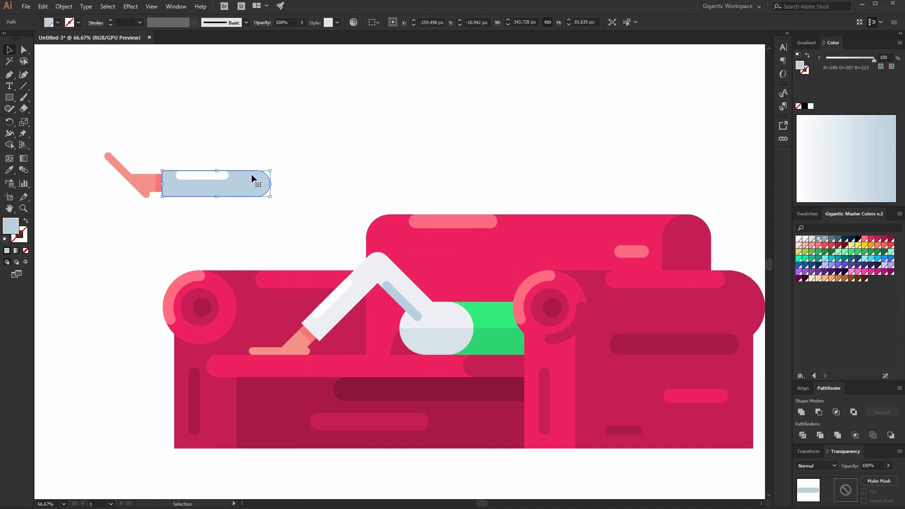
key("ctrl+shift+a")
left_click(25, 50)
left_click_drag(254, 189, 418, 205)
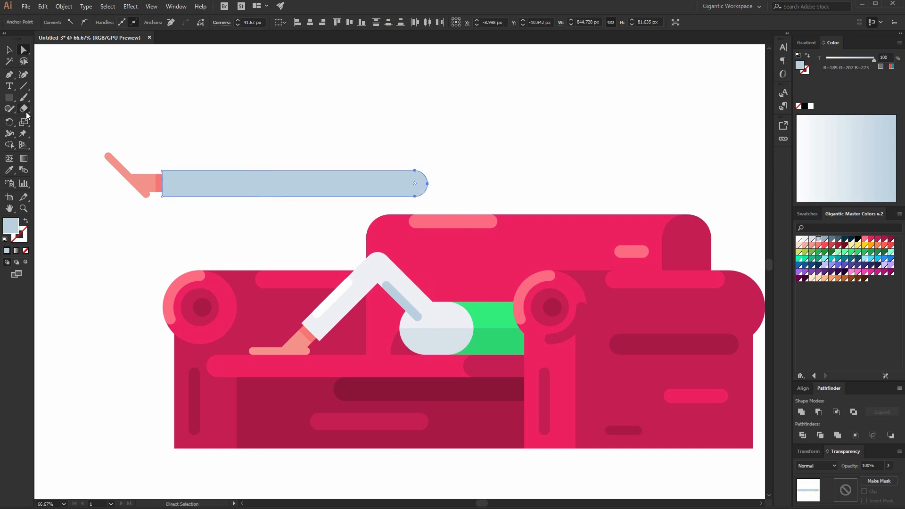
Draw a 374 × 43 px darker blue bar along the shin's lower half and round its corners fully.
left_click(9, 50)
left_click(209, 81)
key("m")
mouse_move(295, 187)
left_mouse_down()
mouse_move(368, 205)
mouse_move(406, 195)
left_mouse_up()
key("ctrl+z")
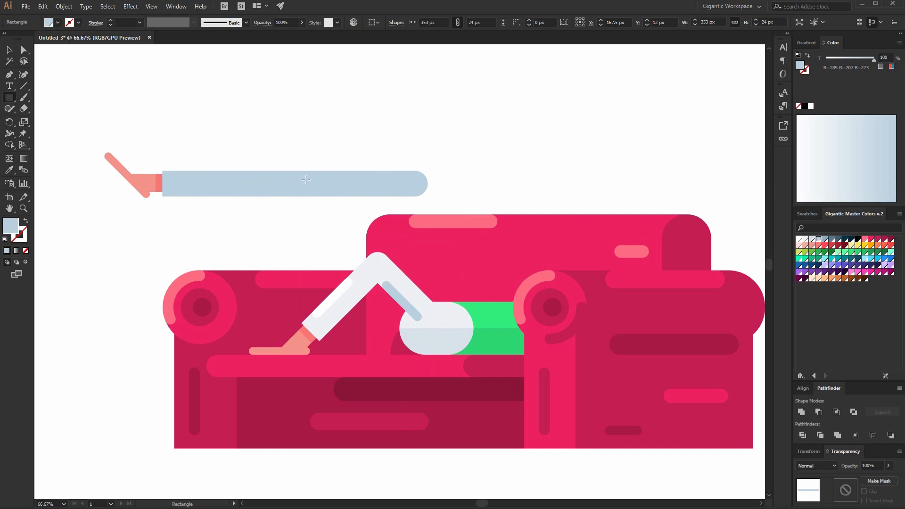
mouse_move(294, 183)
left_mouse_down()
mouse_move(430, 198)
mouse_move(413, 196)
left_mouse_up()
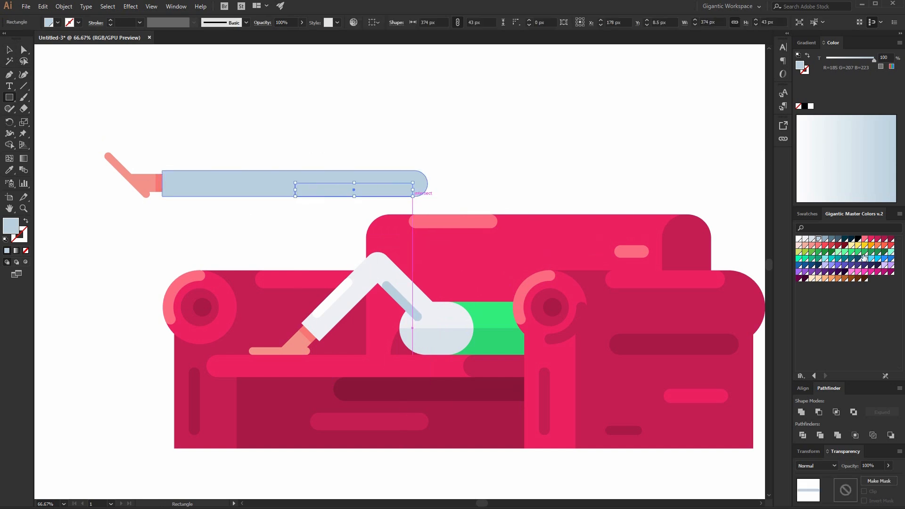
left_click(825, 239)
key("a")
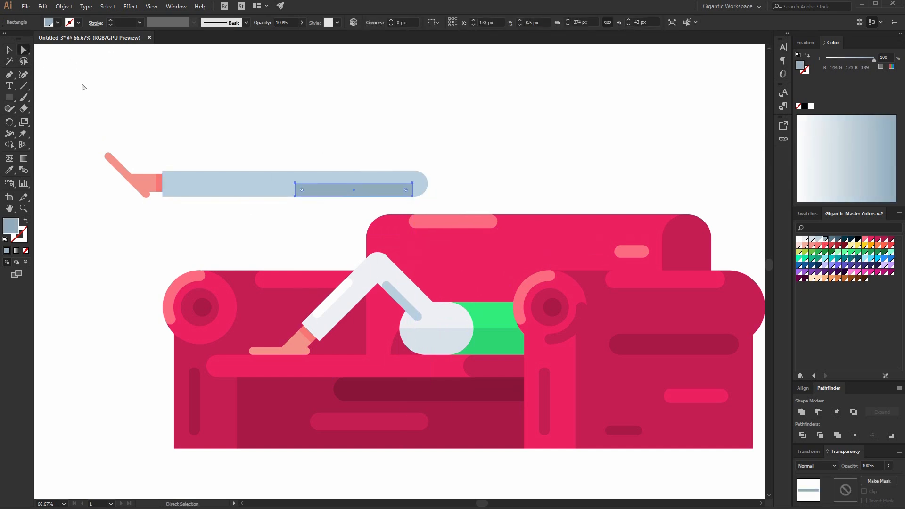
left_click_drag(306, 191, 348, 198)
key("v")
Move the straight leg onto the sofa seat alongside the bent leg.
left_click_drag(85, 89, 436, 341)
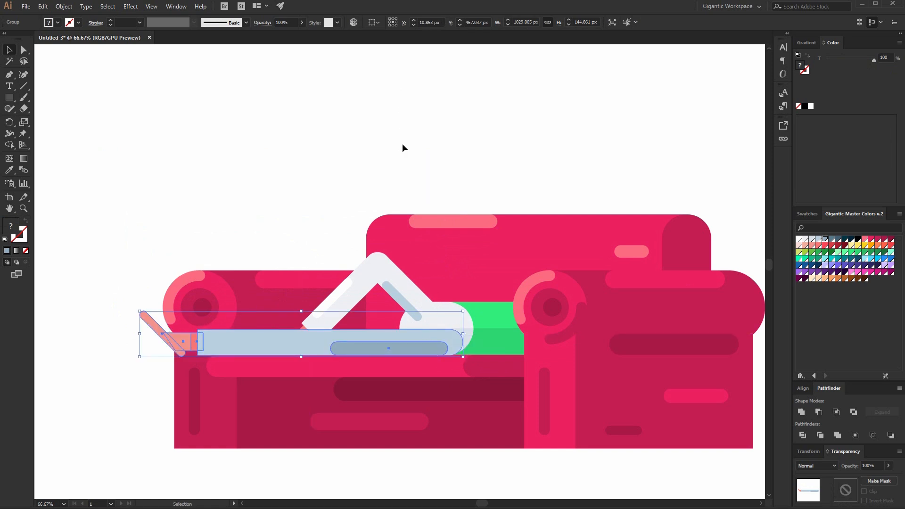
left_click(389, 271)
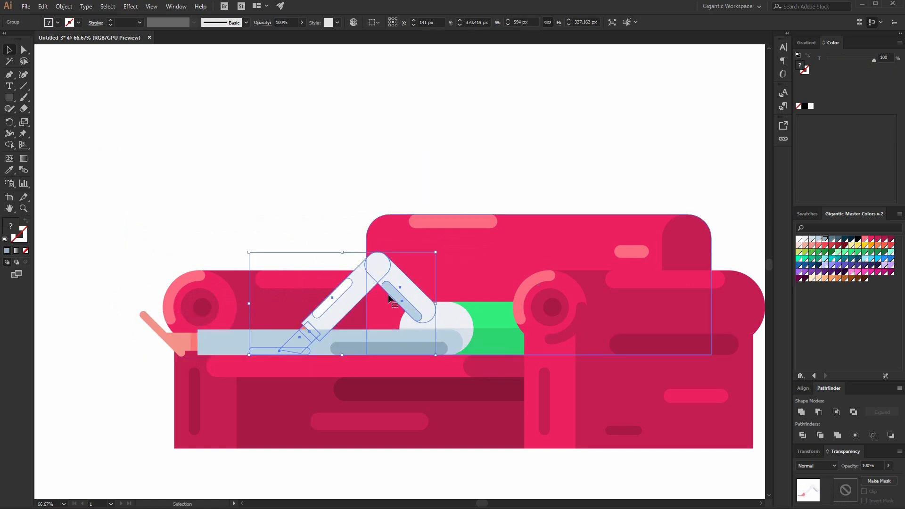
left_click(463, 322, "shift")
left_click(455, 166)
left_click_drag(410, 333, 329, 333)
left_click(457, 324)
left_click(420, 303, "shift")
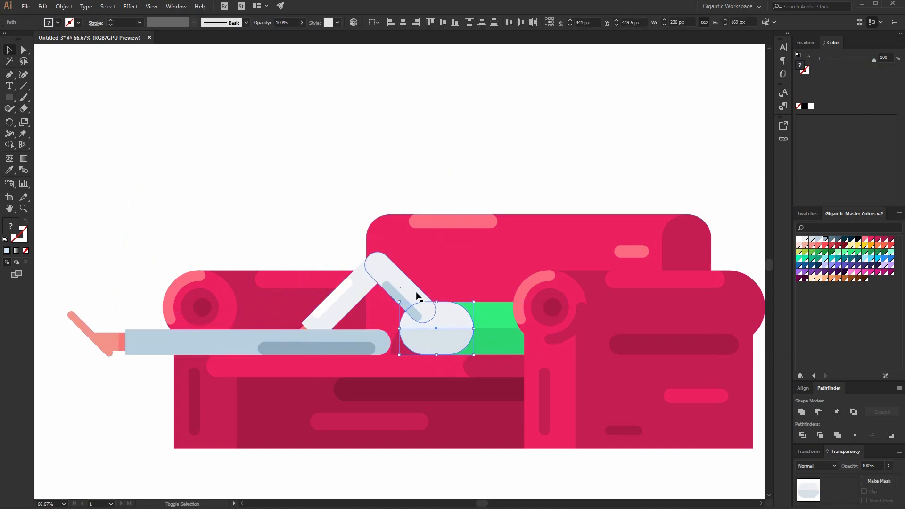
left_click(490, 321, "shift")
left_click(596, 316, "shift")
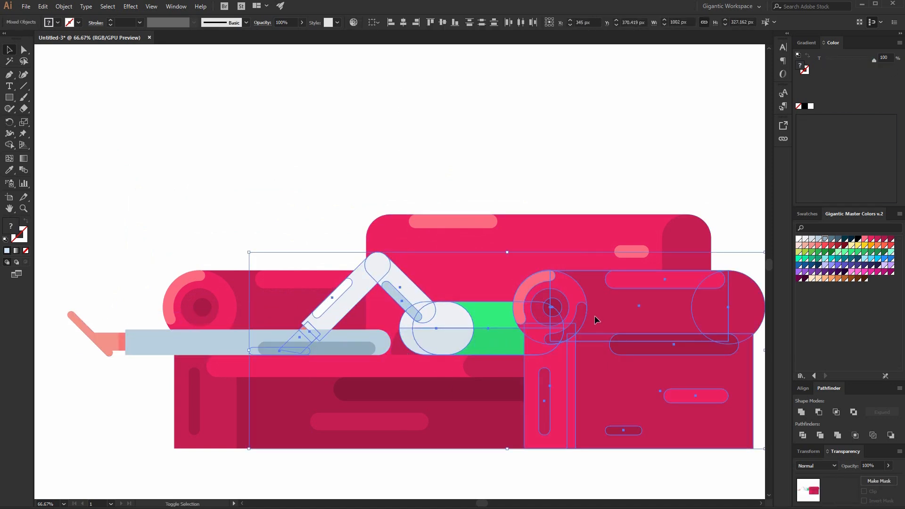
key("ctrl")
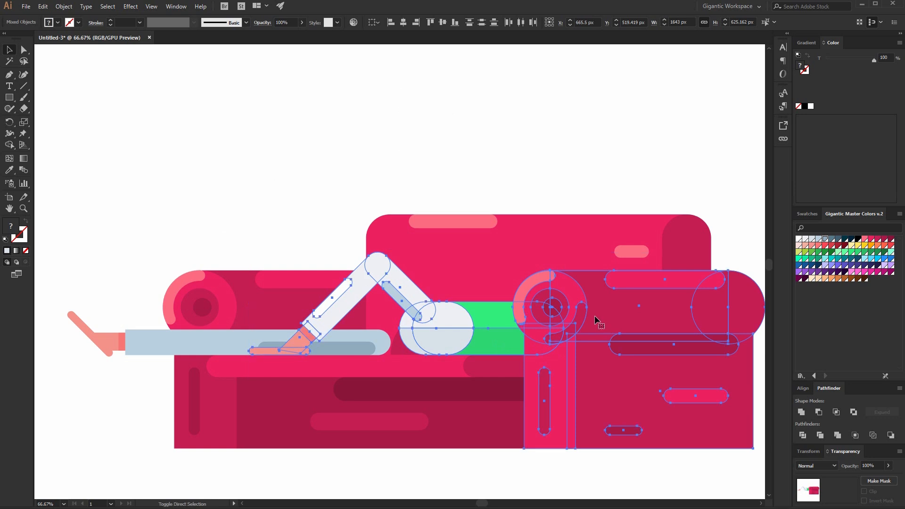
left_click(289, 114)
left_click_drag(170, 349, 245, 356)
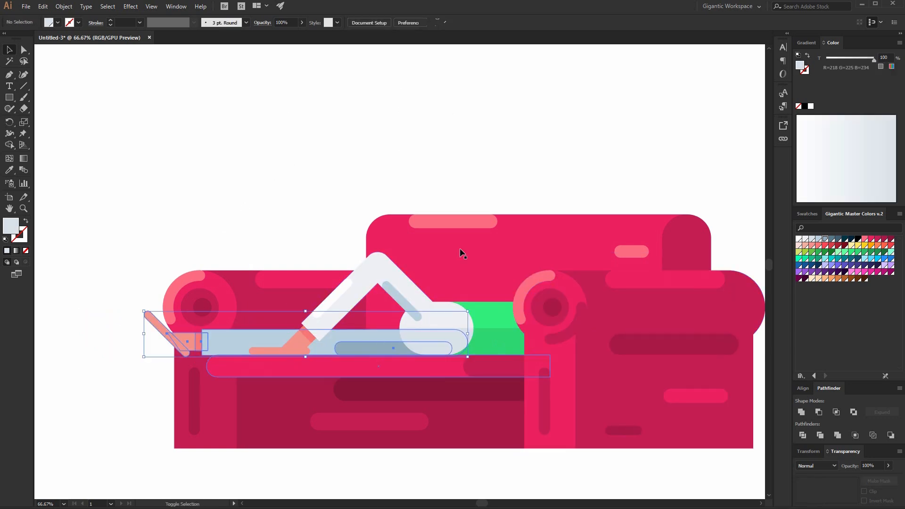
Draw a rectangle about 328 × 29 px just below the straight shin and fill it slate blue.
key("ctrl+minus")
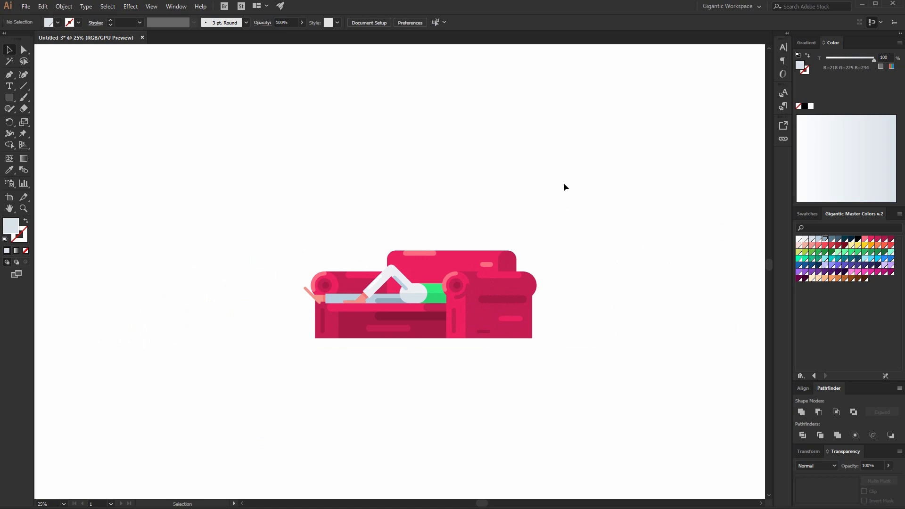
key("ctrl+plus")
key("ctrl+plus")
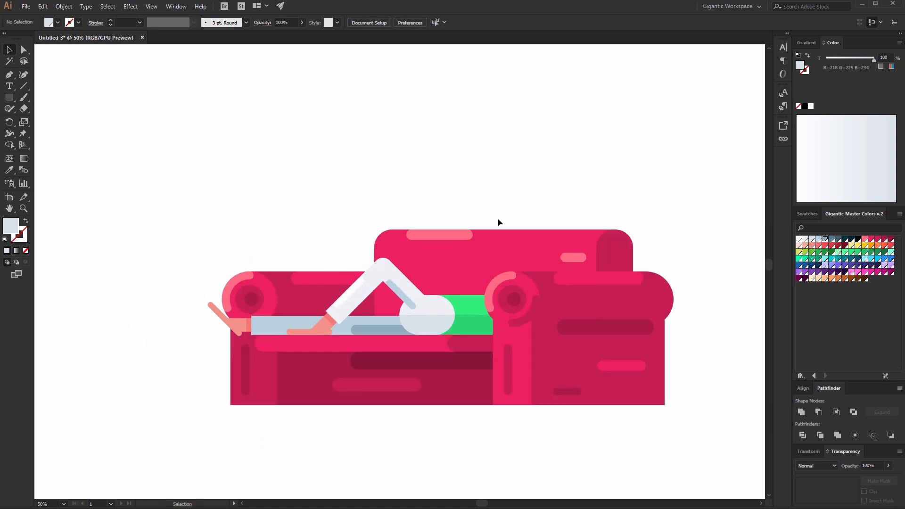
left_click(253, 280)
left_click(288, 243)
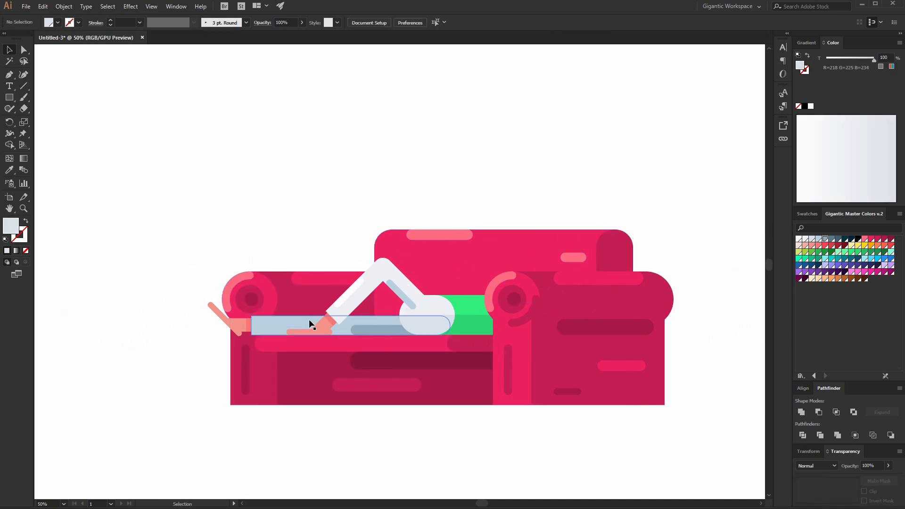
left_click(279, 325)
left_click(266, 152)
key("ctrl+plus")
scroll(278, 175, "down", 1)
key("space")
left_click_drag(356, 313, 460, 233)
key("m")
key("ctrl+plus")
left_click_drag(240, 211, 395, 224)
left_click(832, 239)
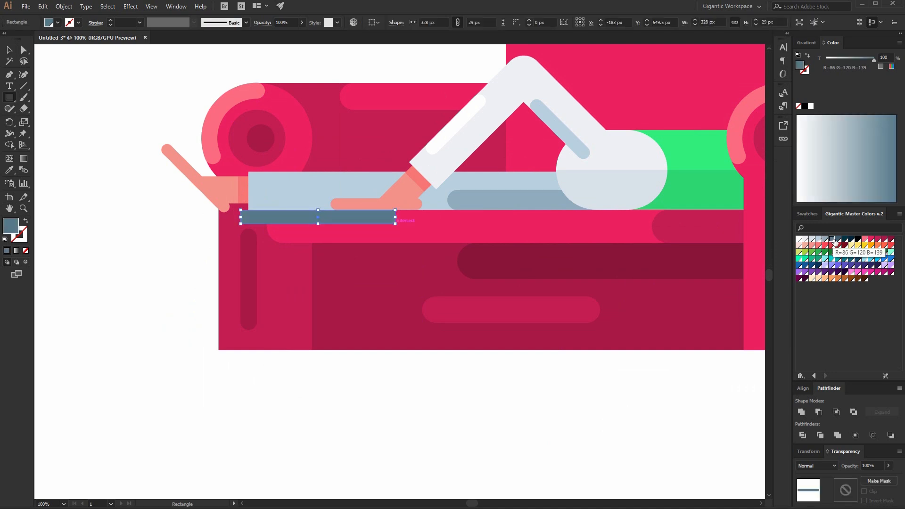
left_click(838, 239)
Add a dark navy section at the bar's right end to make a two-tone tabletop.
key("v")
left_click(501, 115)
left_click(389, 217)
left_click_drag(242, 216, 487, 217)
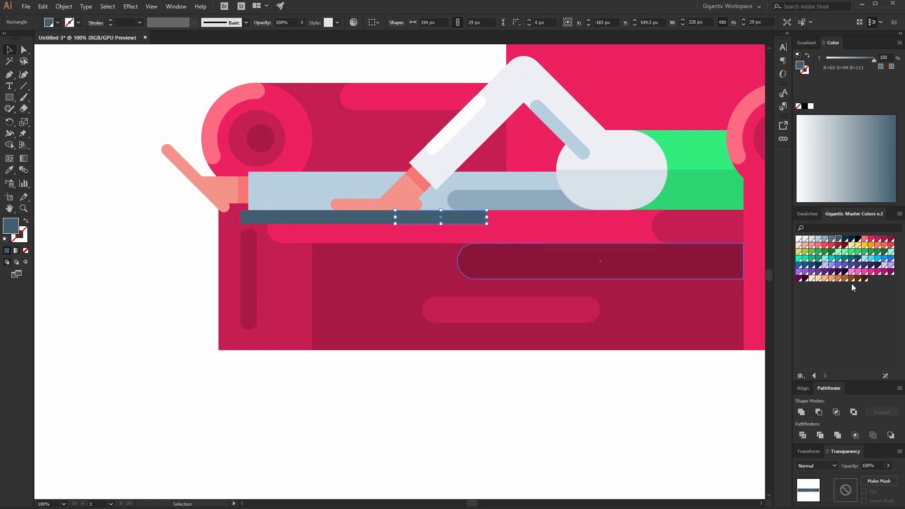
left_click(845, 239)
Draw a table leg about 19 × 268 px under the tabletop's left end, slate blue with a dark navy square at its top.
left_click(456, 392)
key("ctrl+plus")
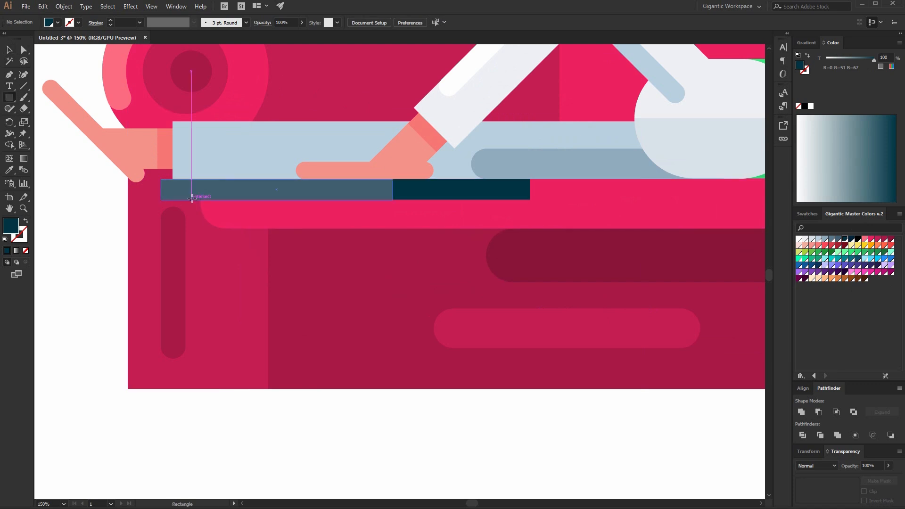
left_click_drag(193, 201, 205, 389)
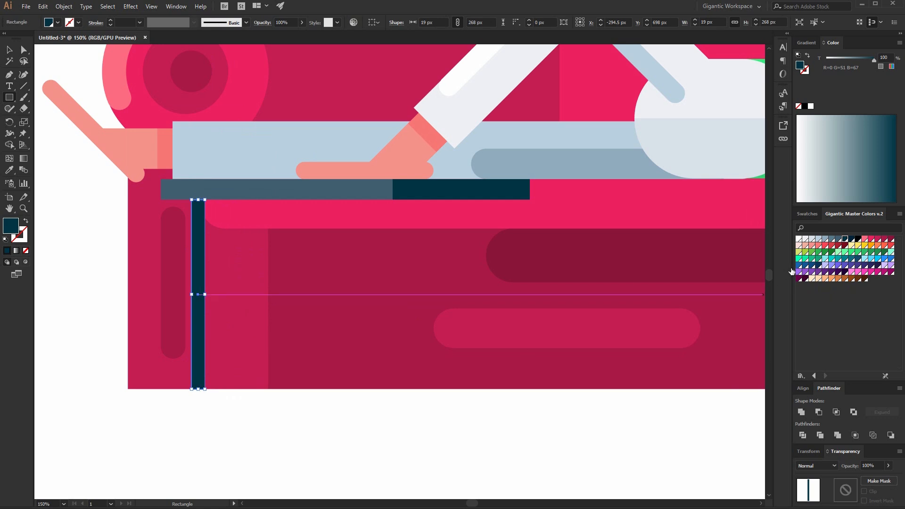
left_click(839, 239)
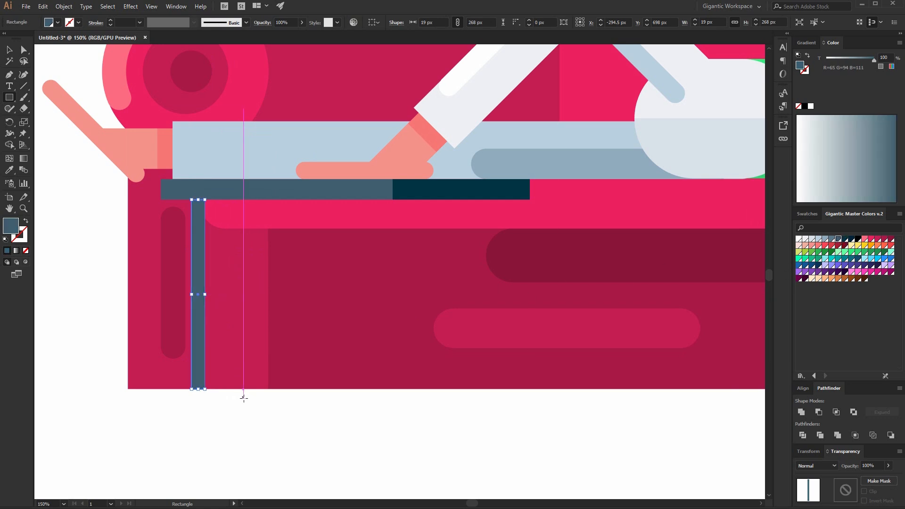
key("v")
left_click_drag(199, 390, 198, 213)
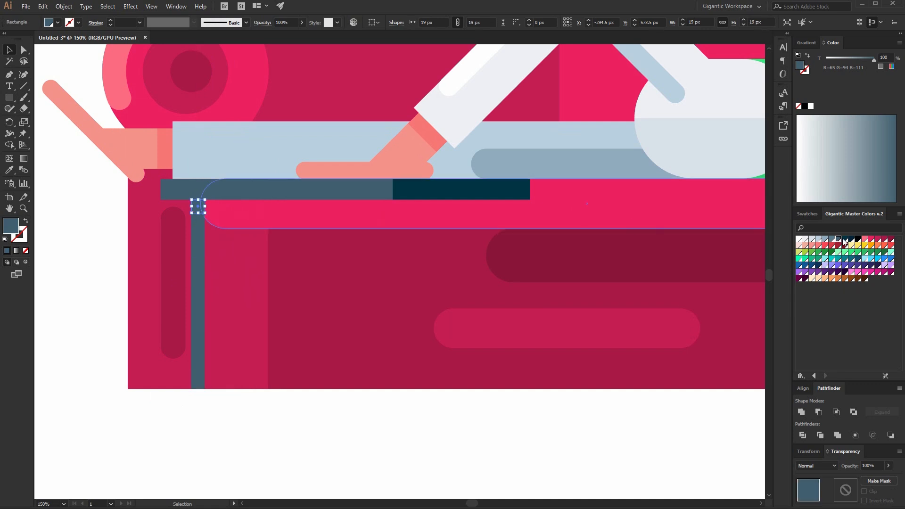
left_click(845, 239)
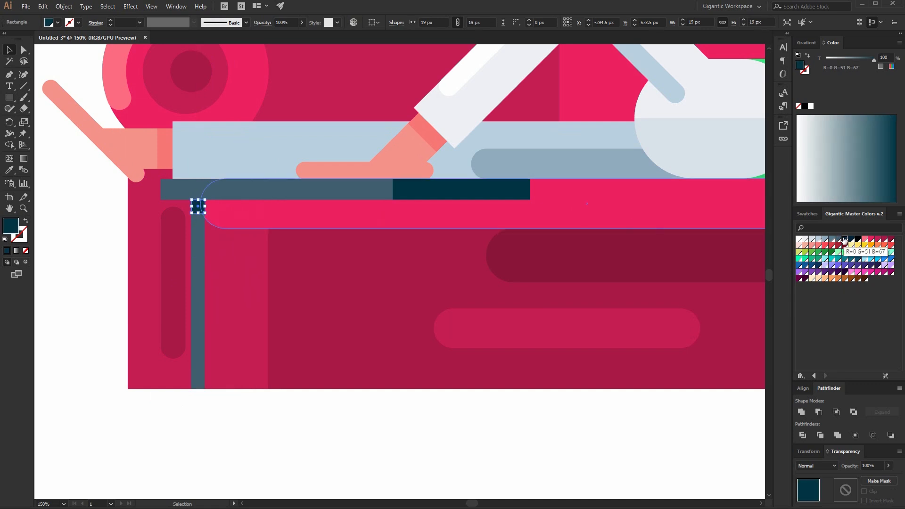
Duplicate the leg strip beside itself and colour the copy dark navy for a two-tone leg.
left_click(200, 249, "shift")
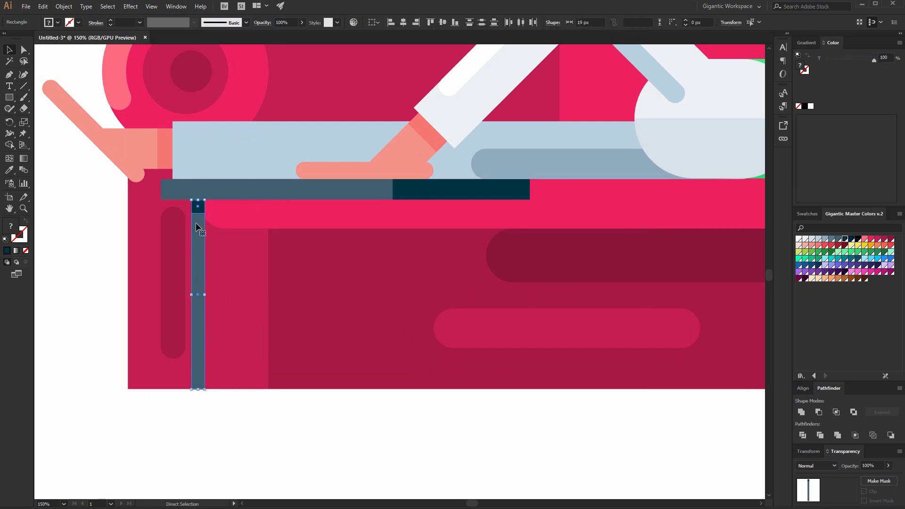
key("ctrl+equal")
key("ctrl+equal")
scroll(410, 142, "up", 4)
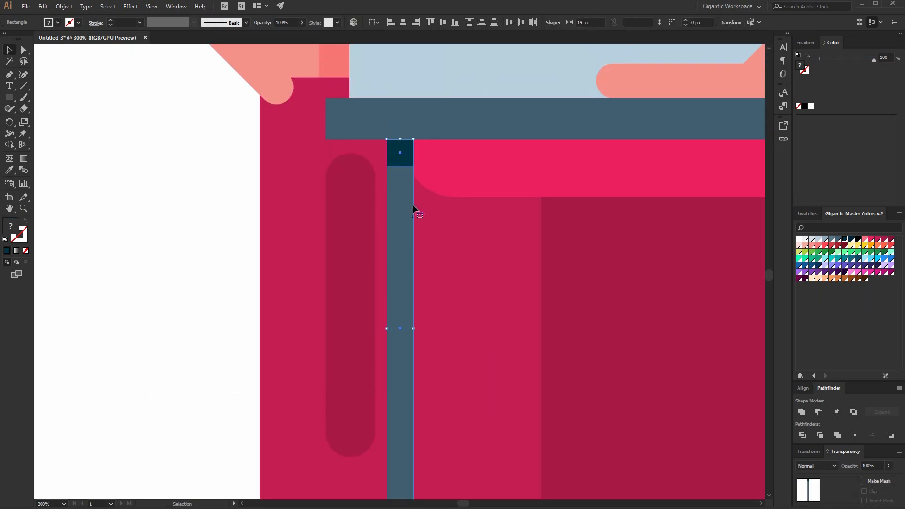
key("ctrl+shift+a")
left_click(399, 160)
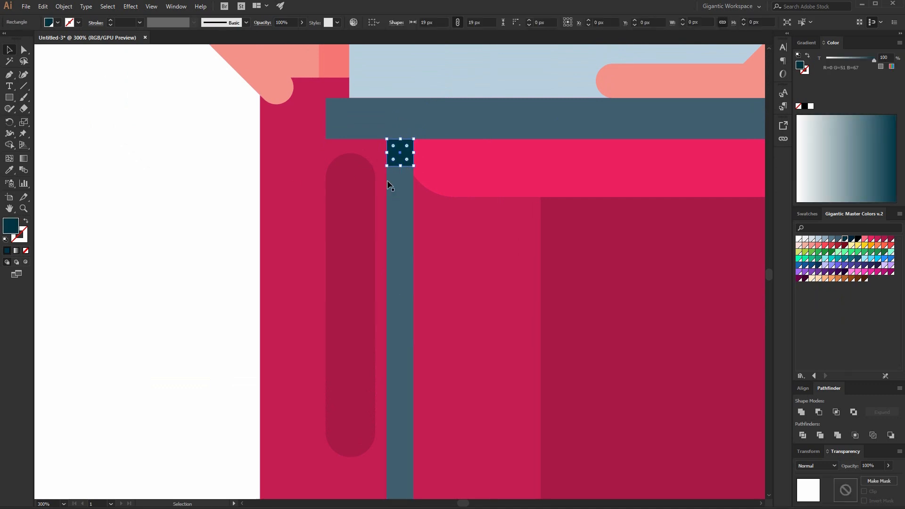
left_click(397, 213, "shift")
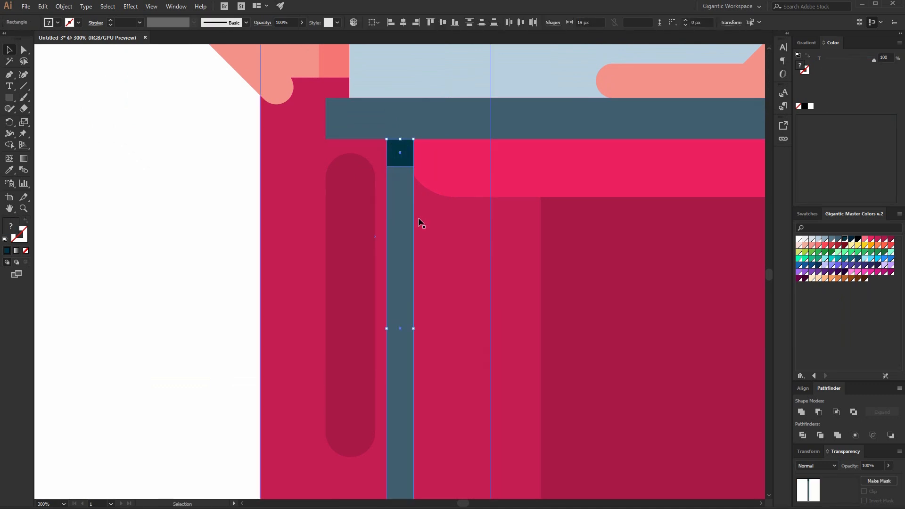
left_click_drag(401, 221, 431, 221)
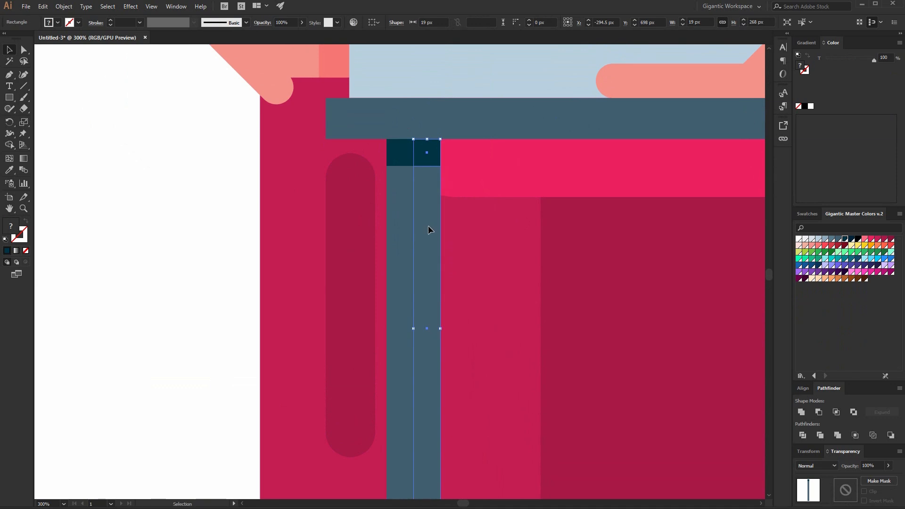
left_click(845, 239)
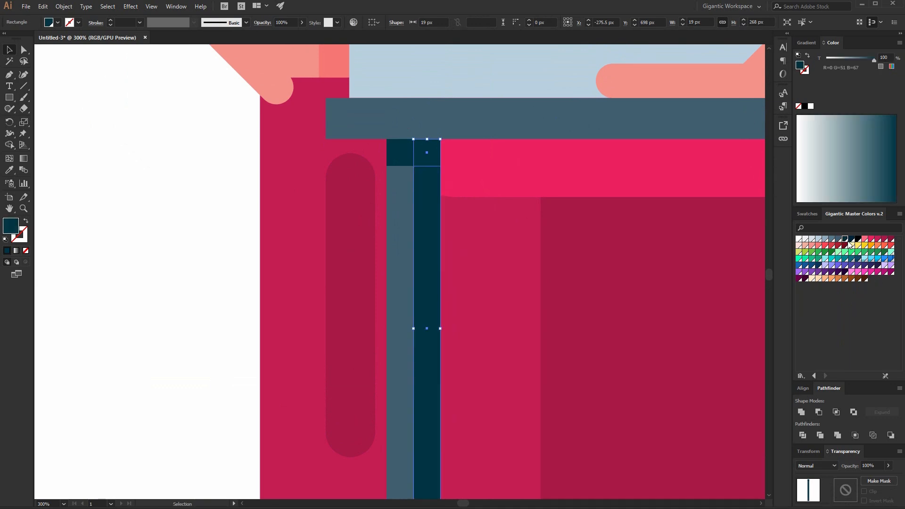
left_click(211, 219)
Copy the two-tone leg further right under the tabletop.
key("ctrl+minus")
key("ctrl+minus")
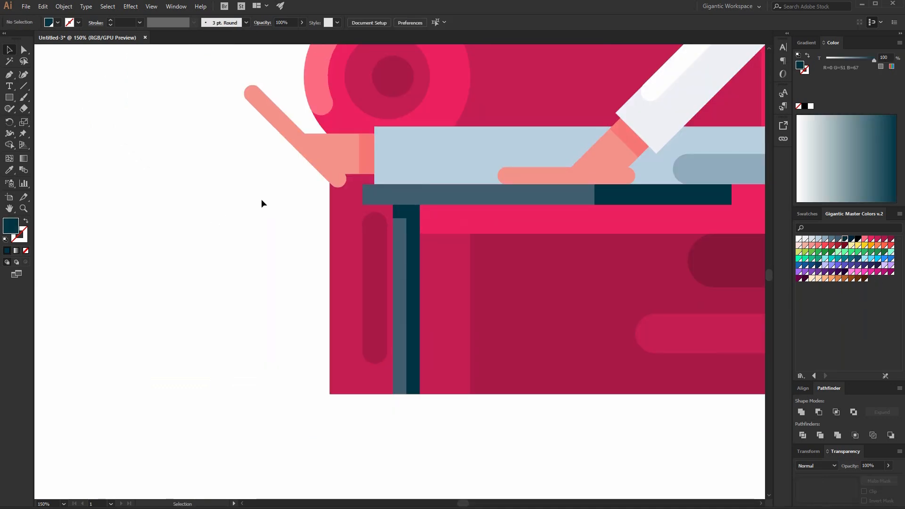
left_click(415, 254)
left_click(401, 233, "shift")
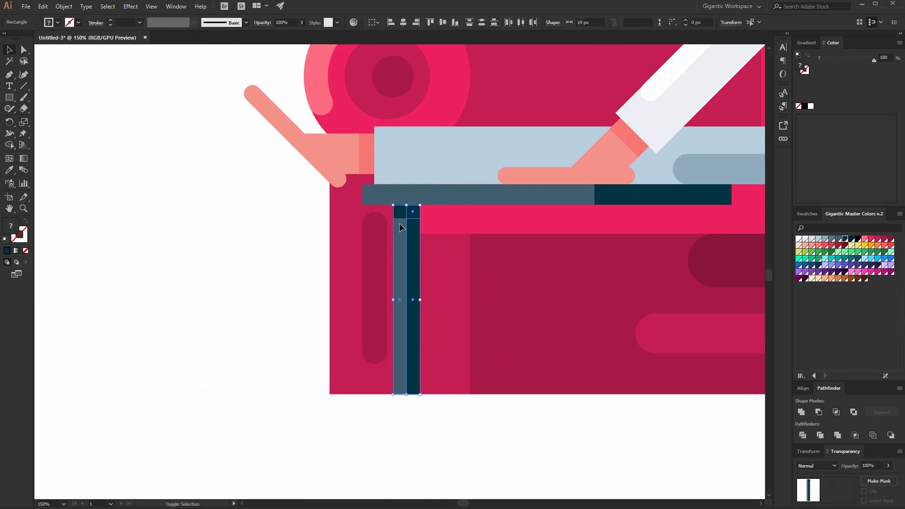
key("v")
left_click_drag(409, 257, 563, 267)
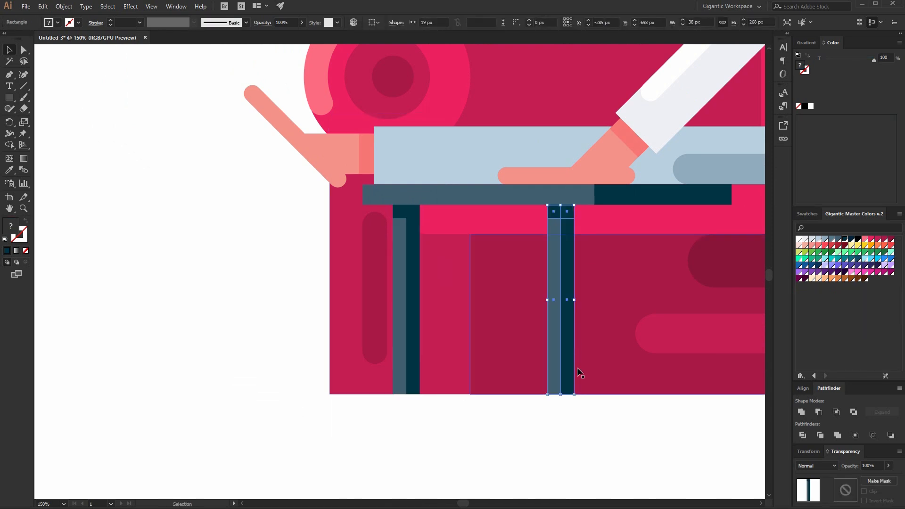
left_click(572, 451)
Copy another leg between the two and recolour both its halves in darker navy tones as a back leg.
key("h")
left_click_drag(572, 451, 417, 438)
key("v")
left_click(239, 272)
left_click_drag(242, 263, 342, 261)
double_click(337, 253)
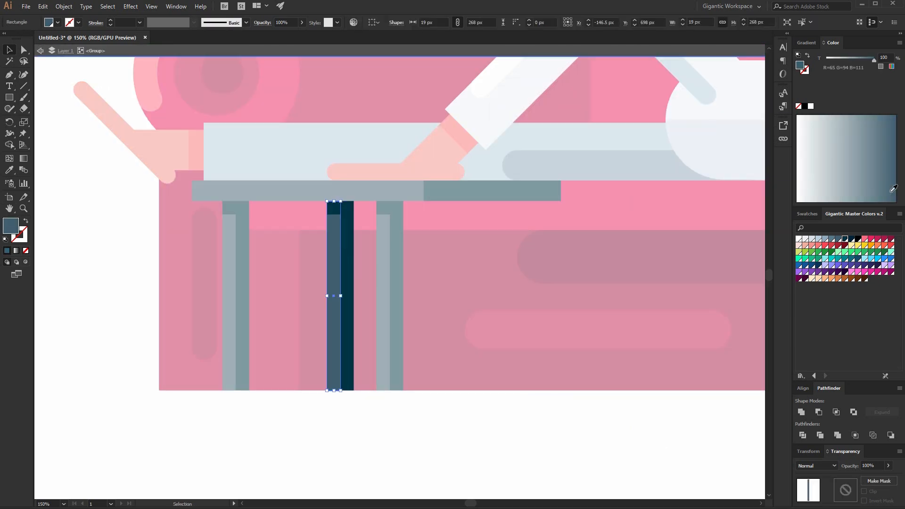
left_click(846, 239)
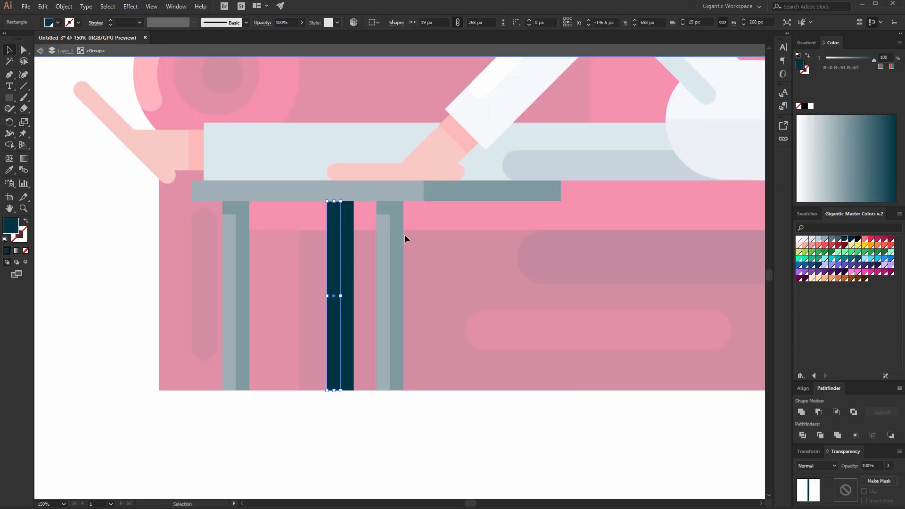
left_click(331, 208)
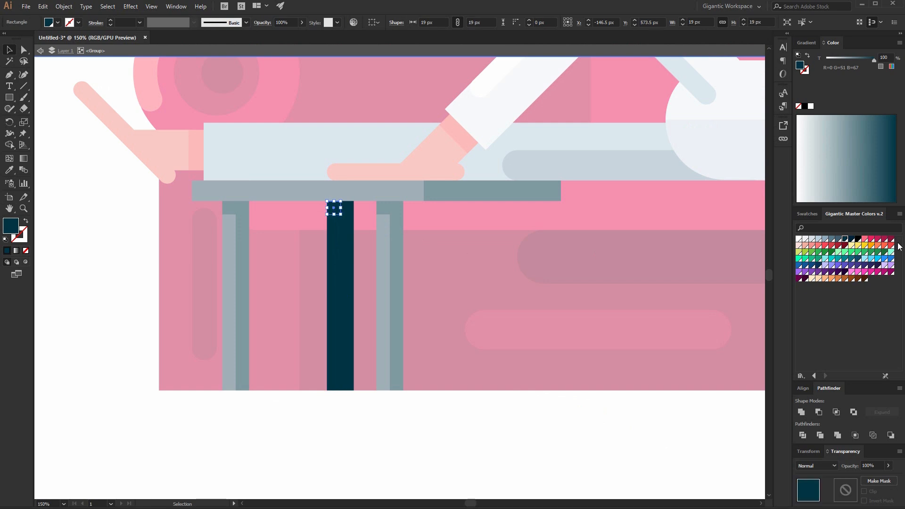
left_click(350, 238)
left_click(851, 239)
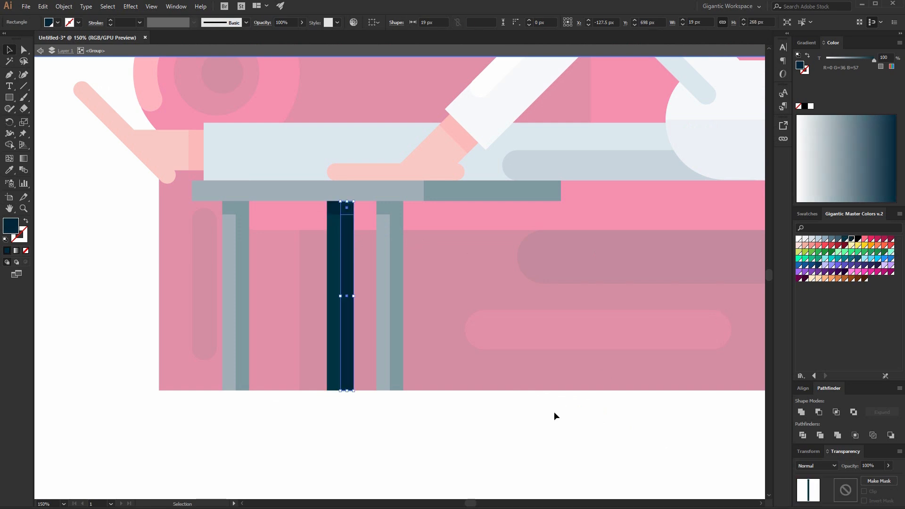
double_click(555, 411)
Duplicate the dark back leg to the right under the tabletop's navy end.
left_click_drag(336, 299, 509, 300)
left_click(542, 417)
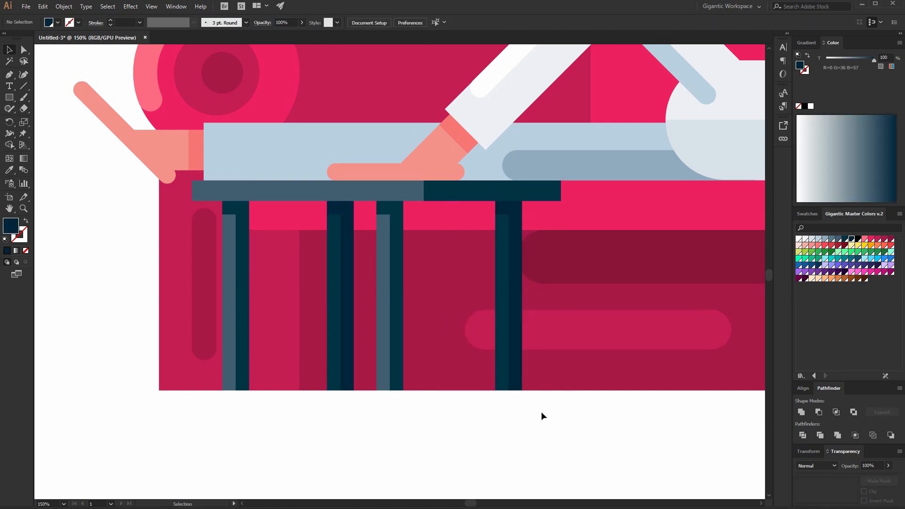
key("ctrl+0")
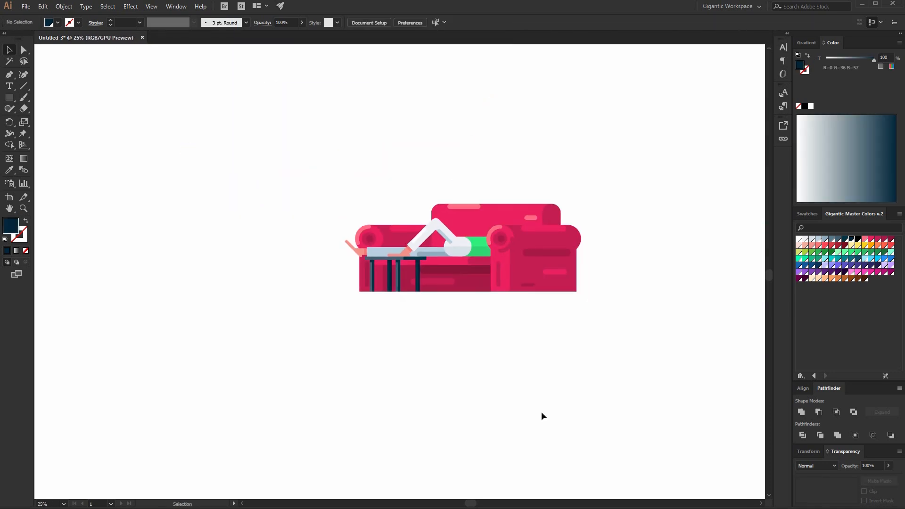
key("ctrl+1")
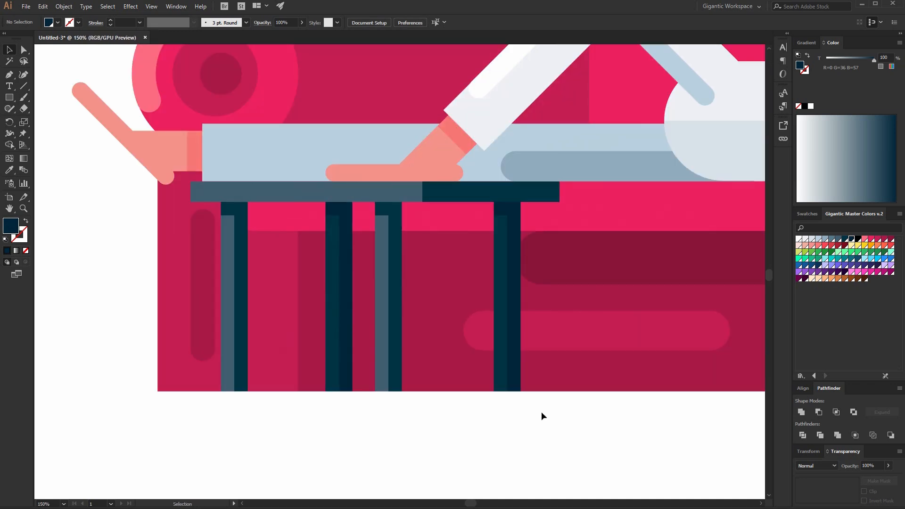
Lower the tabletop slightly and adjust the legs' tops to meet its underside.
left_click(307, 193)
left_click(332, 220, "shift")
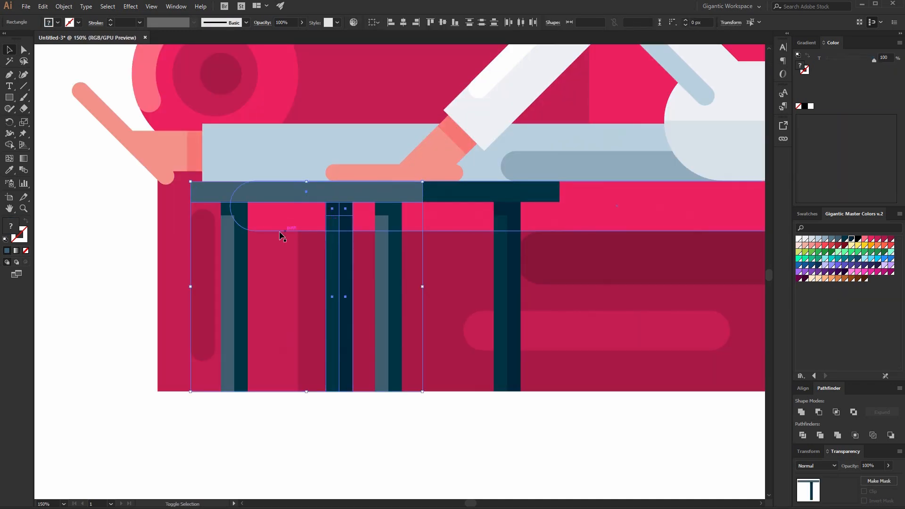
left_click(238, 225, "shift")
left_click(380, 238, "shift")
left_click(499, 249, "shift")
left_click(500, 194, "shift")
left_click_drag(512, 226, 512, 232)
left_click(489, 429)
left_click_drag(567, 442, 216, 395)
left_click_drag(247, 399, 247, 394)
left_click(10, 52)
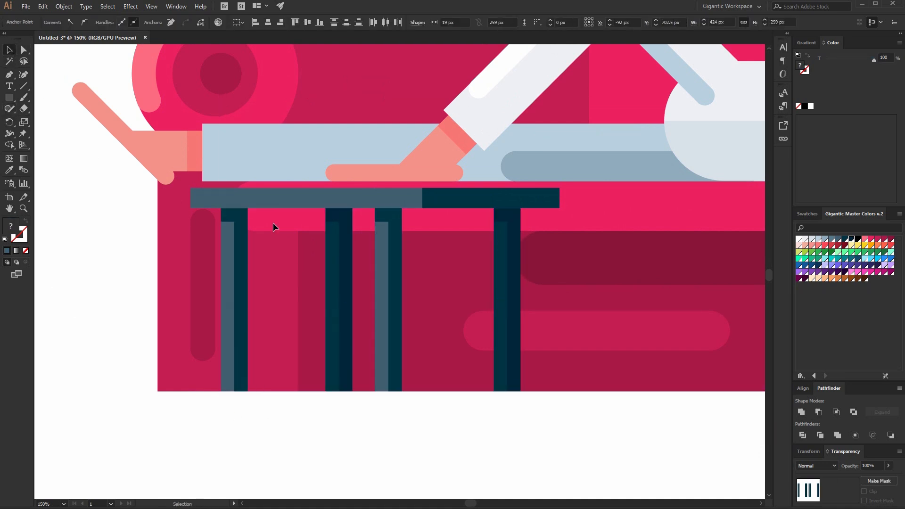
Raise the top edge of both tabletop pieces to thicken the tabletop to 38 px.
left_click(307, 198)
left_click(471, 198, "shift")
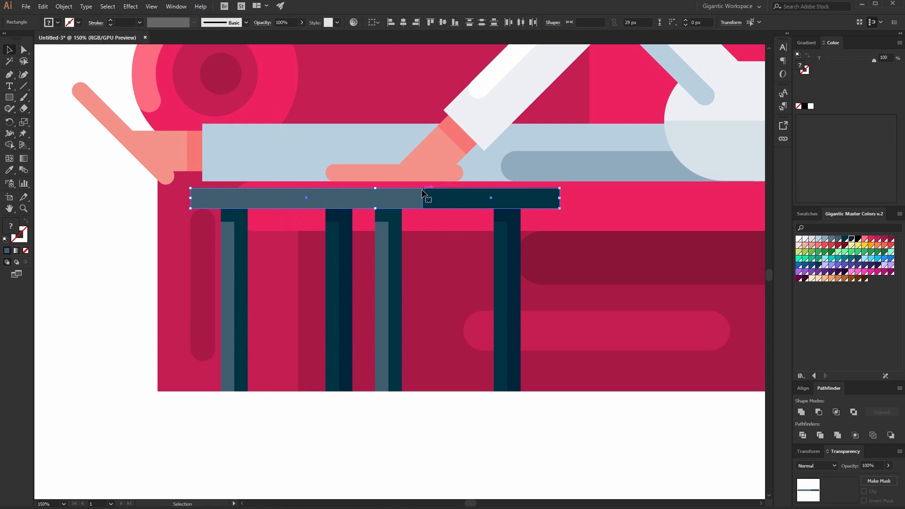
left_click_drag(375, 188, 376, 183)
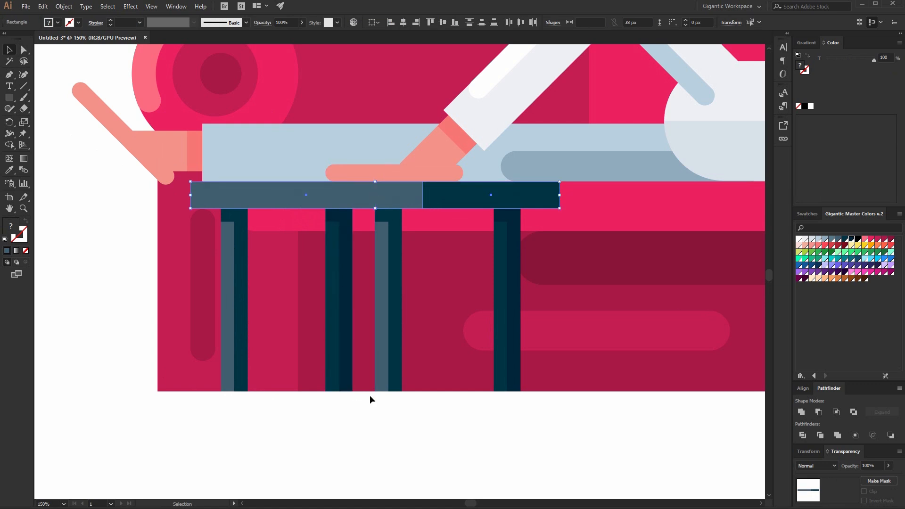
left_click(370, 395)
Group the tabletop and the four legs into one table.
key("ctrl+minus")
key("ctrl+minus")
key("ctrl+minus")
key("ctrl+minus")
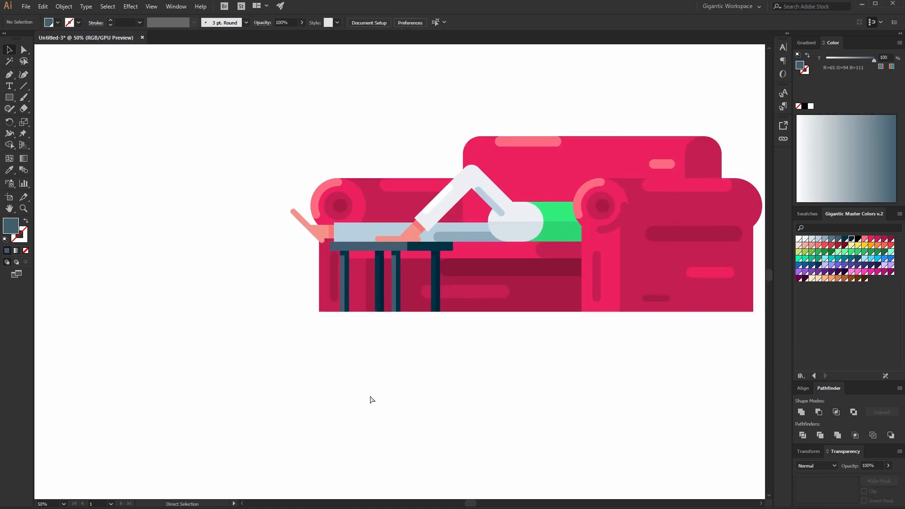
key("ctrl+plus")
left_click_drag(578, 397, 409, 403)
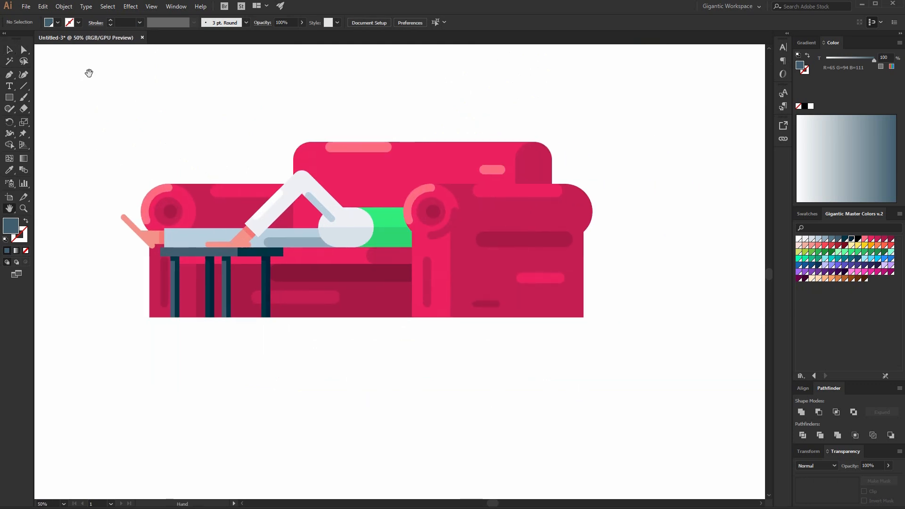
left_click(245, 253)
left_click(226, 283, "shift")
left_click(210, 283, "shift")
left_click(267, 283, "shift")
left_click(180, 275, "shift")
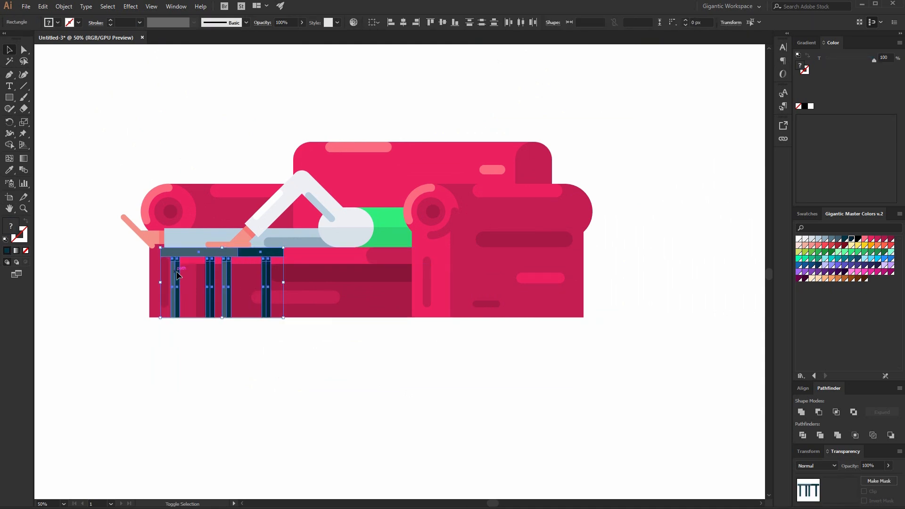
key("ctrl+g")
left_click(346, 377)
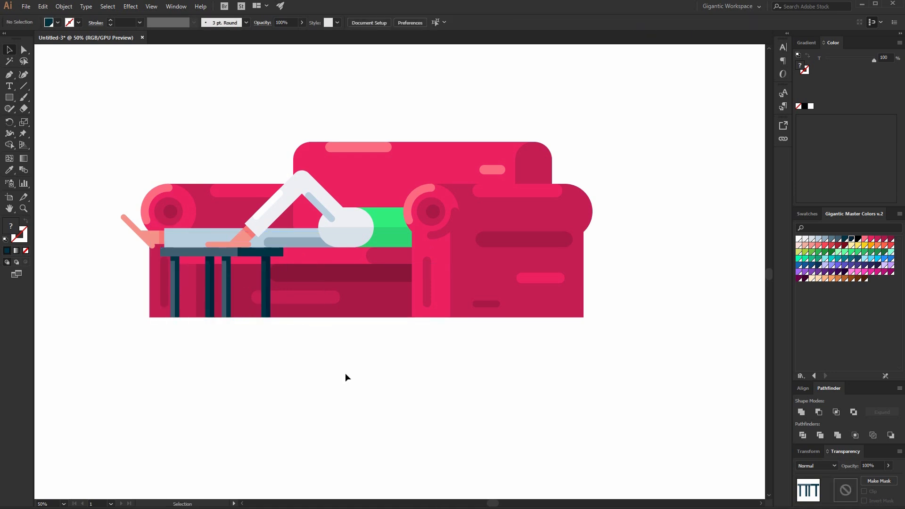
Draw a dark navy rectangle about 313 × 23 px along the top edge of the green cushion.
key("ctrl+equal")
key("ctrl+equal")
scroll(427, 361, "up", 5)
key("m")
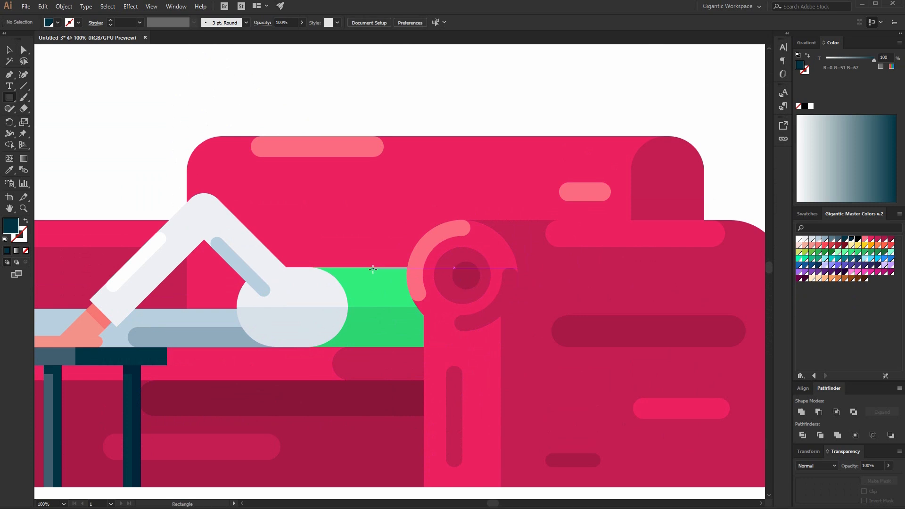
mouse_move(398, 256)
left_mouse_down()
mouse_move(242, 267)
mouse_move(250, 267)
left_mouse_up()
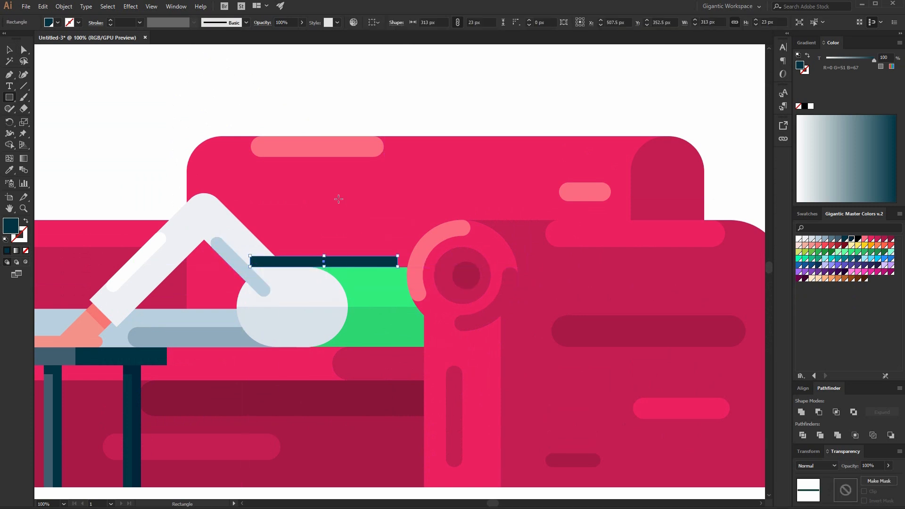
Draw a slate-blue rectangle about 233 × 145 px above the navy bar as the laptop screen.
mouse_move(353, 193)
left_mouse_down()
mouse_move(283, 255)
mouse_move(228, 263)
mouse_move(243, 260)
left_mouse_up()
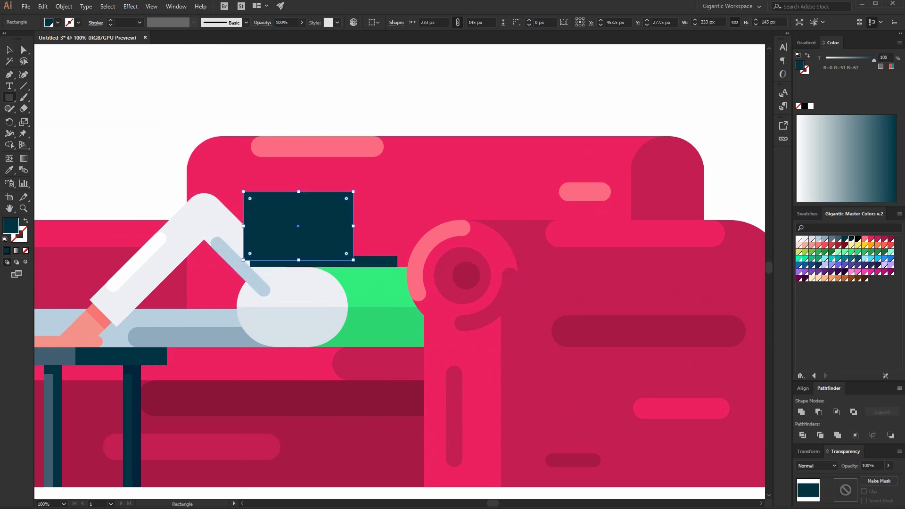
left_click(839, 239)
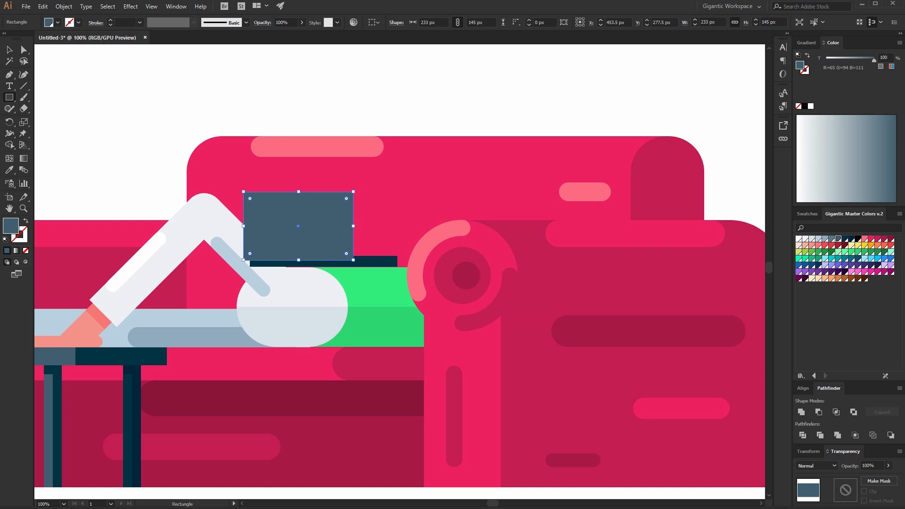
Round the laptop screen rectangle's corners to 18 px.
left_click(26, 50)
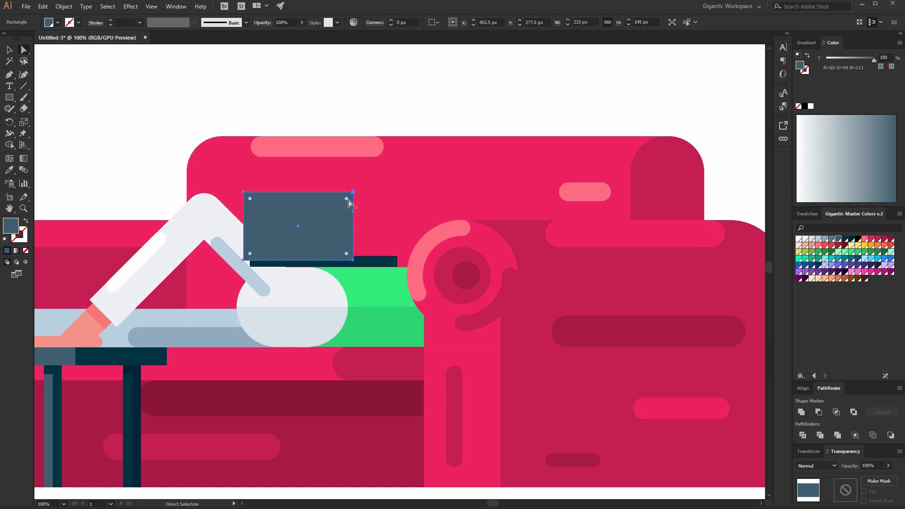
left_click_drag(347, 199, 345, 201)
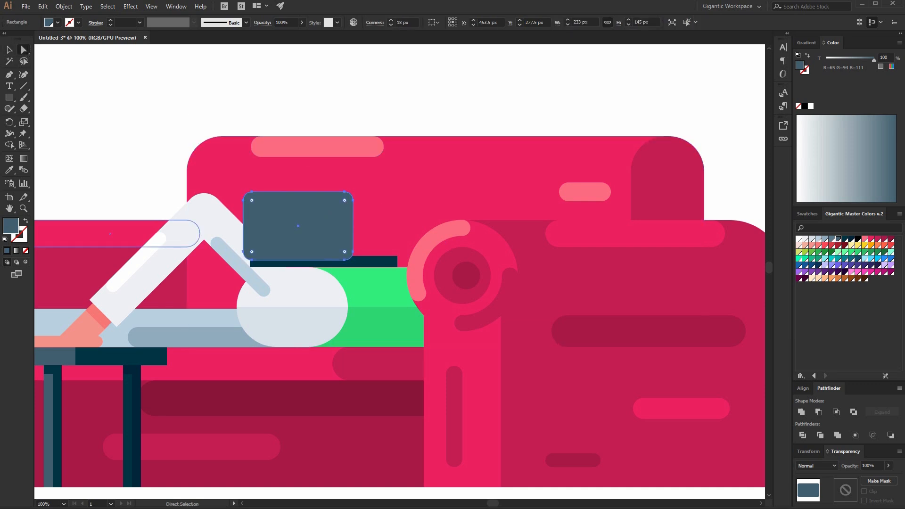
key("v")
key("ctrl+shift+a")
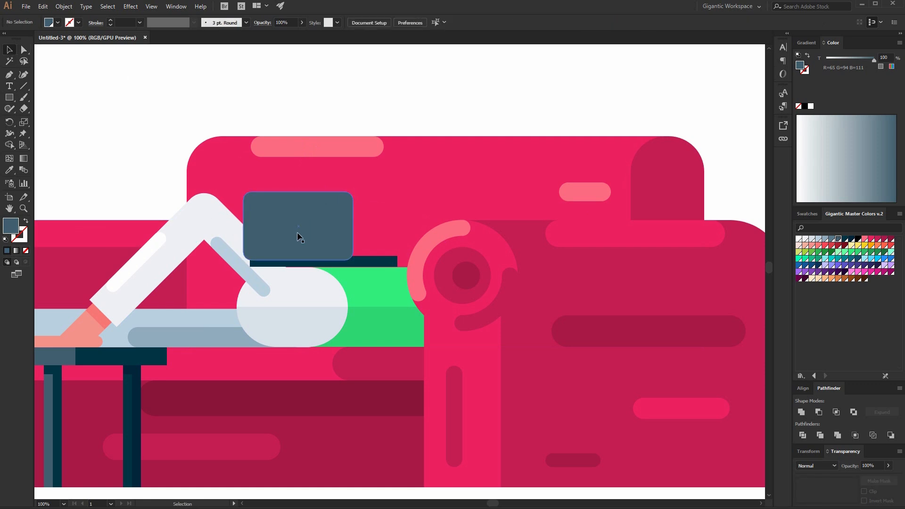
Draw a light blue rounded bar about 57 × 13 px centred on the laptop screen as its logo.
key("m")
left_click_drag(281, 221, 307, 226)
left_click(872, 259)
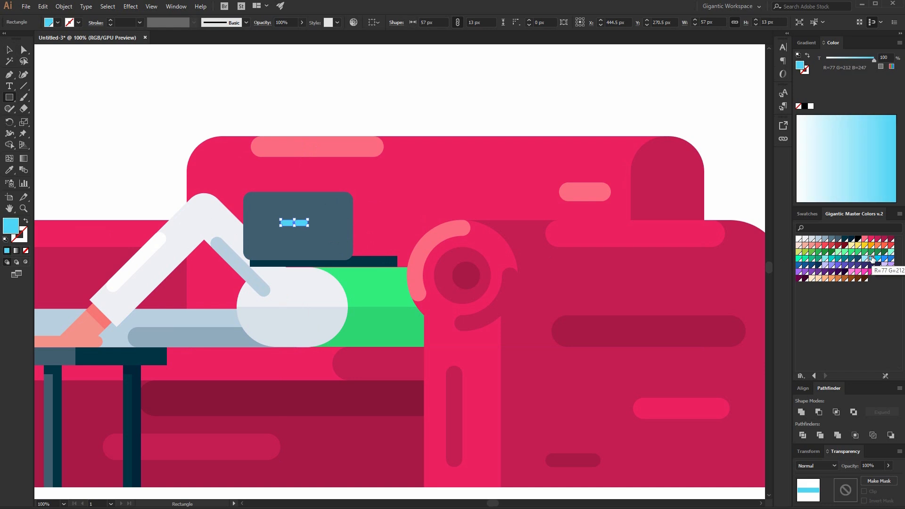
key("a")
key("ctrl+h")
key("v")
left_click(126, 62)
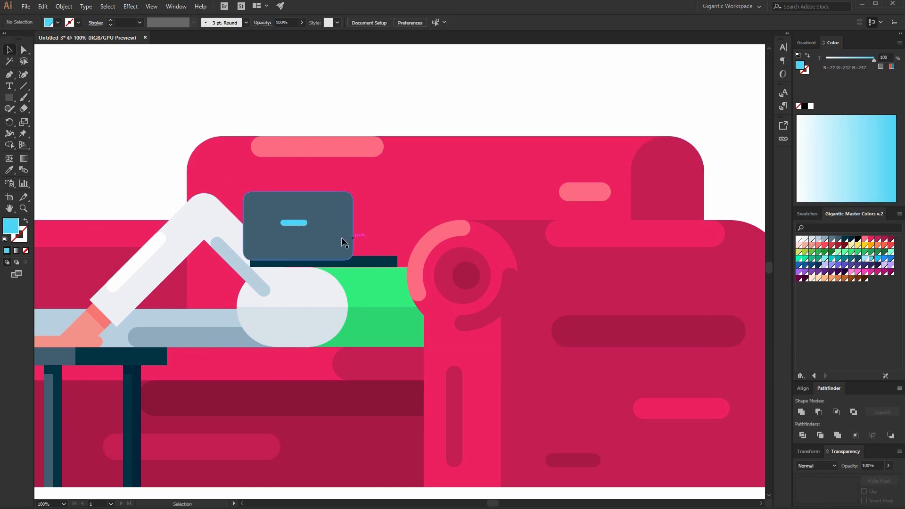
Slightly round the corners of the navy laptop base bar.
left_click(362, 263)
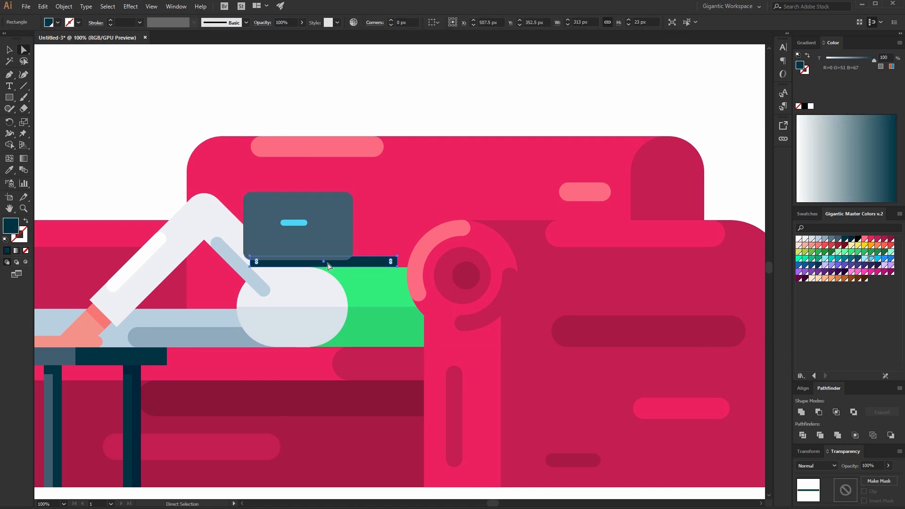
left_click_drag(392, 266, 390, 266)
key("v")
key("ctrl+shift+a")
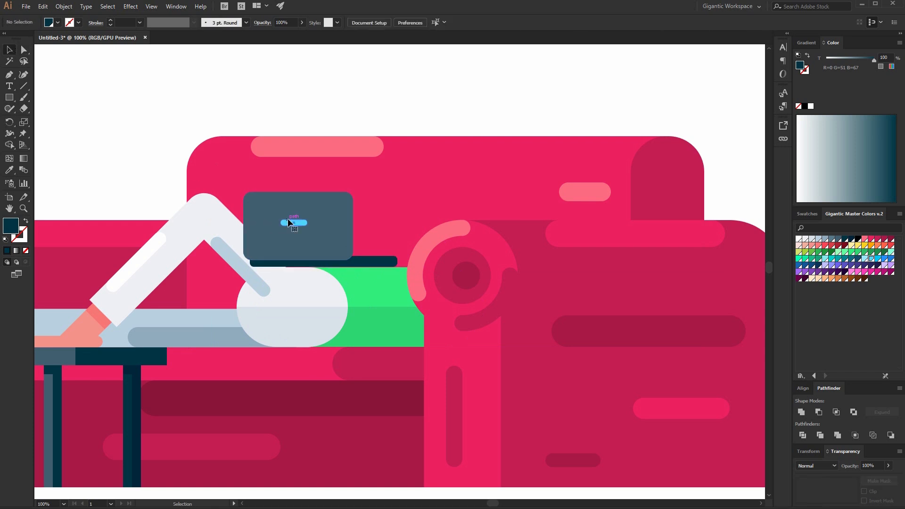
Examine the laptop pieces and the reclining figure's legs at a wider and a closer zoom.
left_click(318, 236)
key("a")
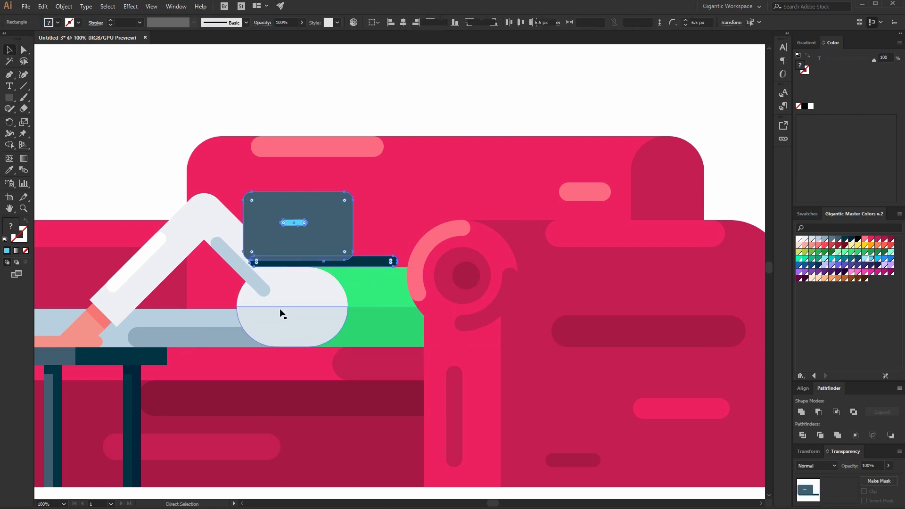
left_click(282, 314)
key("v")
left_click(198, 80)
key("ctrl+minus")
left_click(259, 234)
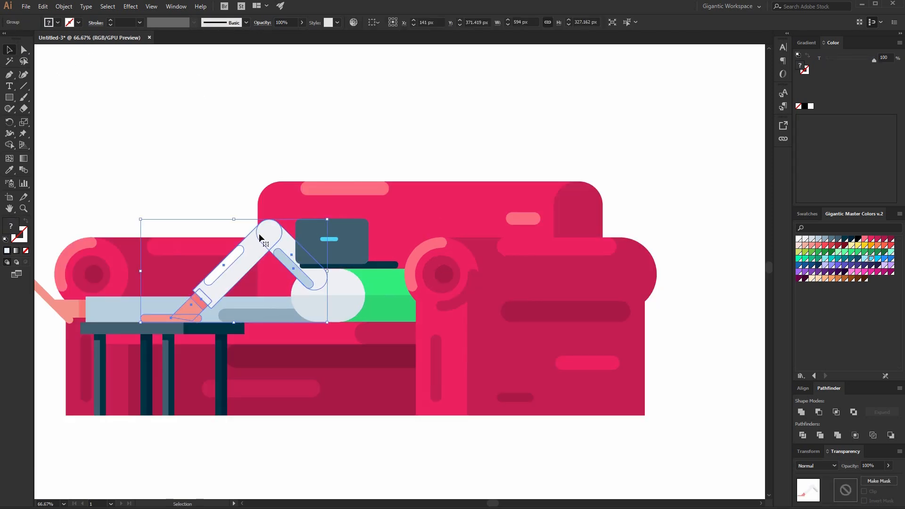
left_click(398, 139)
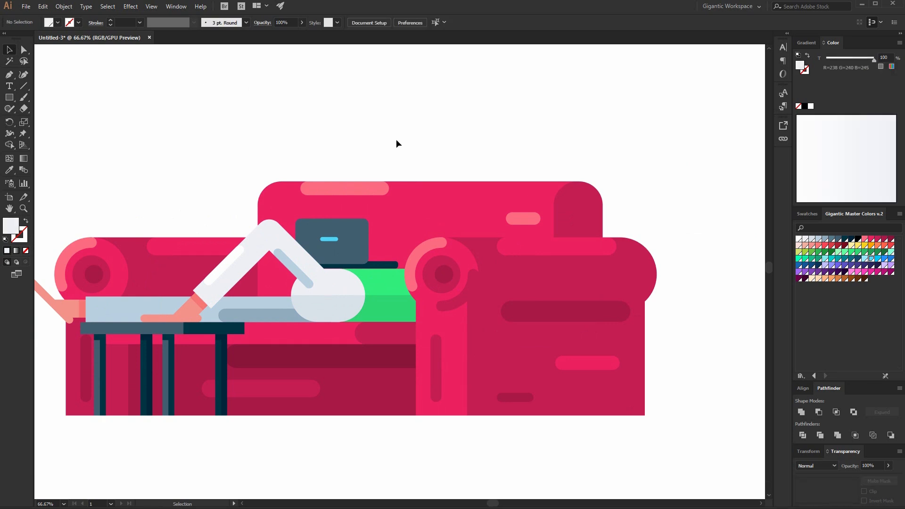
key("ctrl+plus")
key("ctrl+plus")
Draw a tall rectangle about 74 × 289 px above the sofa and fill it with green.
scroll(331, 330, "up", 2)
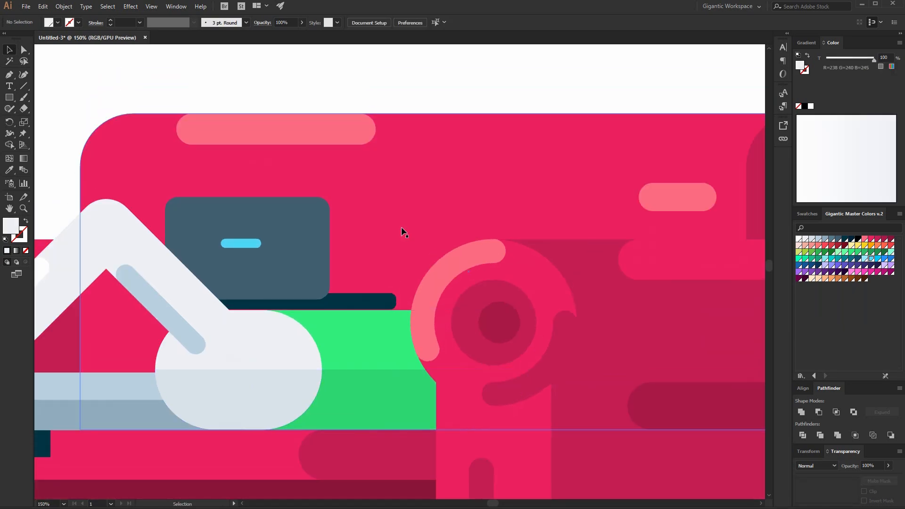
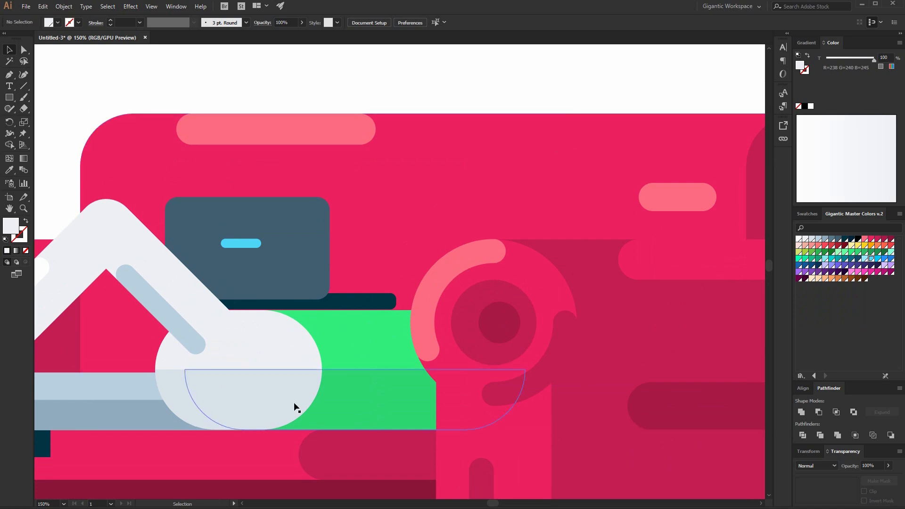
Draw a tall rectangle about 74 × 289 px above the sofa and fill it with green.
scroll(399, 358, "up", 1)
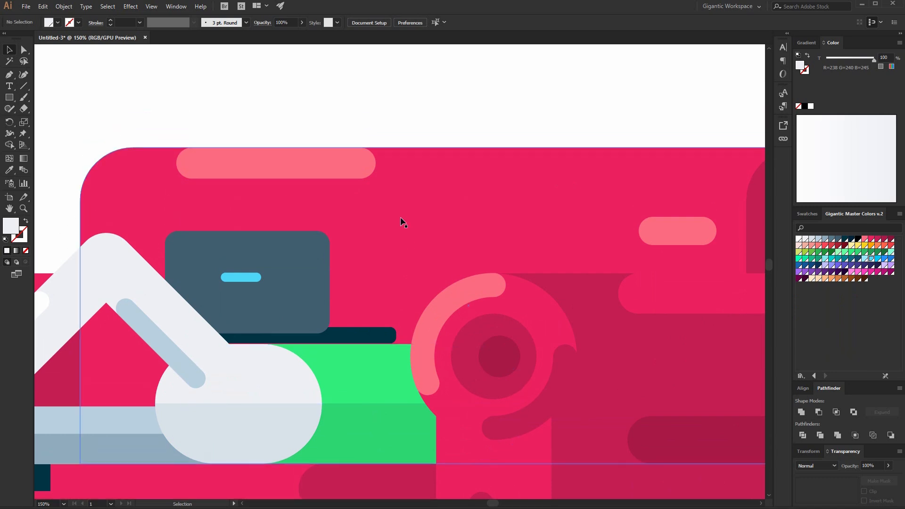
scroll(402, 223, "up", 2)
scroll(396, 260, "down", 1)
scroll(424, 306, "up", 1)
scroll(500, 142, "up", 2)
mouse_move(525, 75)
left_mouse_down()
mouse_move(574, 150)
mouse_move(578, 278)
left_mouse_up()
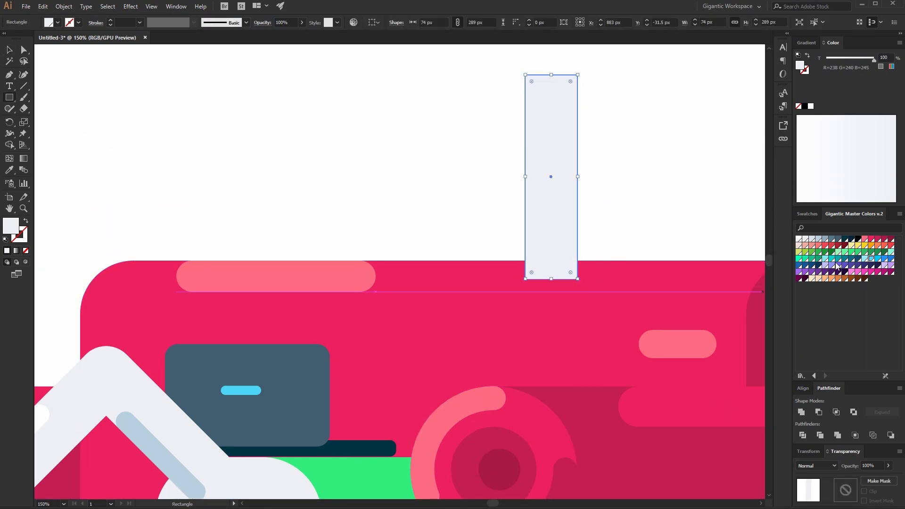
left_click(852, 253)
left_click(840, 252)
left_click(845, 252)
Duplicate the green rectangle beside the original.
scroll(551, 236, "down", 1)
left_click(9, 49)
left_click_drag(574, 150, 524, 184)
Round the ends of both green bars, leaving the first bar's top-left corner square.
left_click(23, 49)
left_click(423, 268)
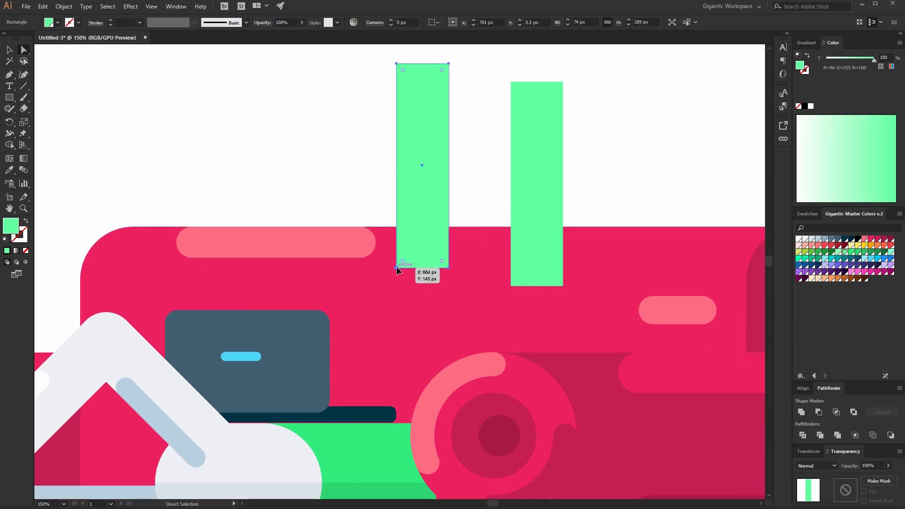
left_click_drag(442, 261, 435, 150)
left_click_drag(453, 59, 440, 118)
left_click(522, 139)
left_click_drag(517, 88, 701, 197)
Rotate the second green bar diagonally and bottom-align it with the vertical bar.
left_click(10, 49)
left_click(586, 230)
left_click(555, 100)
left_click_drag(567, 78, 646, 120)
left_click_drag(554, 179, 504, 167)
left_click(431, 191, "shift")
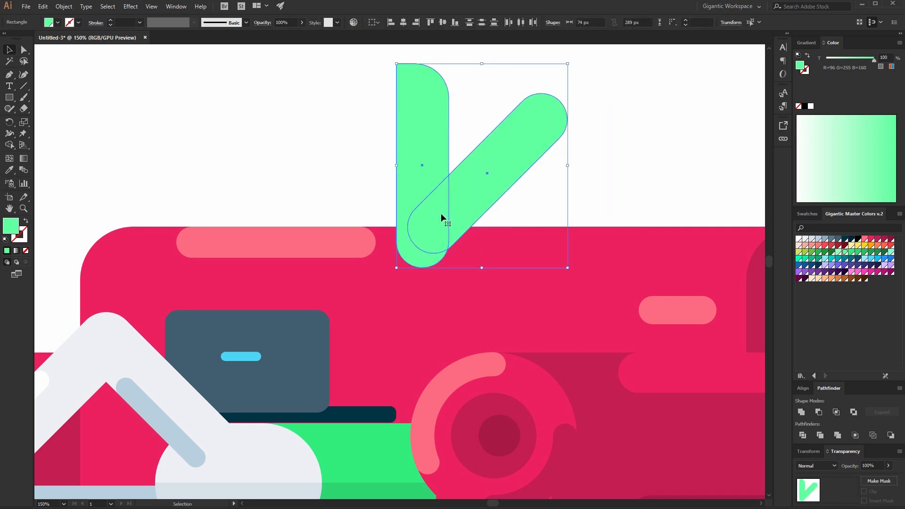
left_click(390, 23)
left_click(455, 23)
left_click(306, 90)
Shorten the diagonal bar by pulling its upper end anchors inward.
left_click(23, 50)
left_click(521, 165)
left_click_drag(572, 91, 507, 173)
left_click_drag(548, 152, 515, 185)
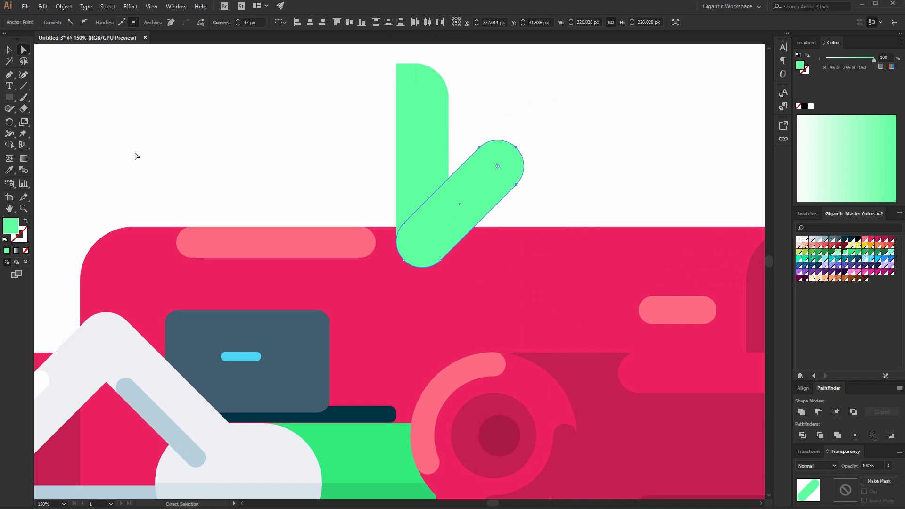
Duplicate the diagonal bar in front, offset it upward, and colour the back copy darker green as shading.
left_click(9, 50)
left_click(513, 226)
left_click(458, 229)
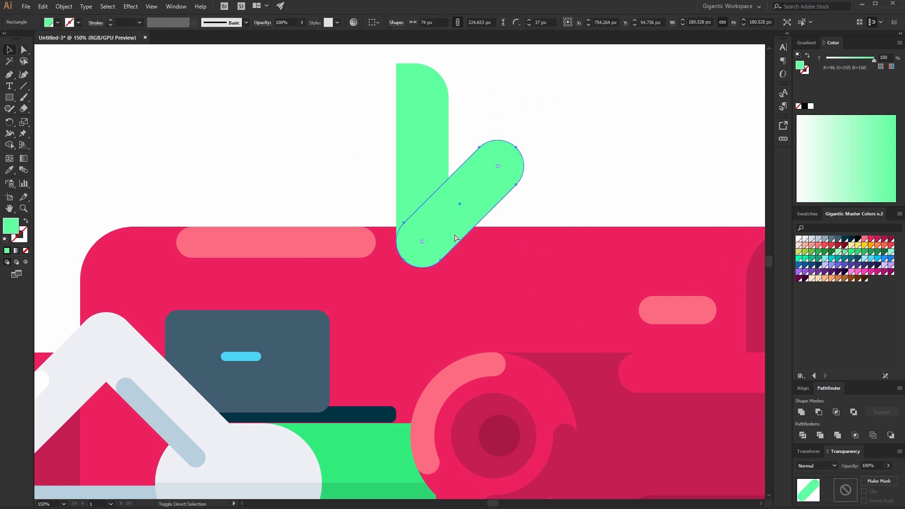
left_click_drag(441, 260, 441, 239)
key("ctrl+f")
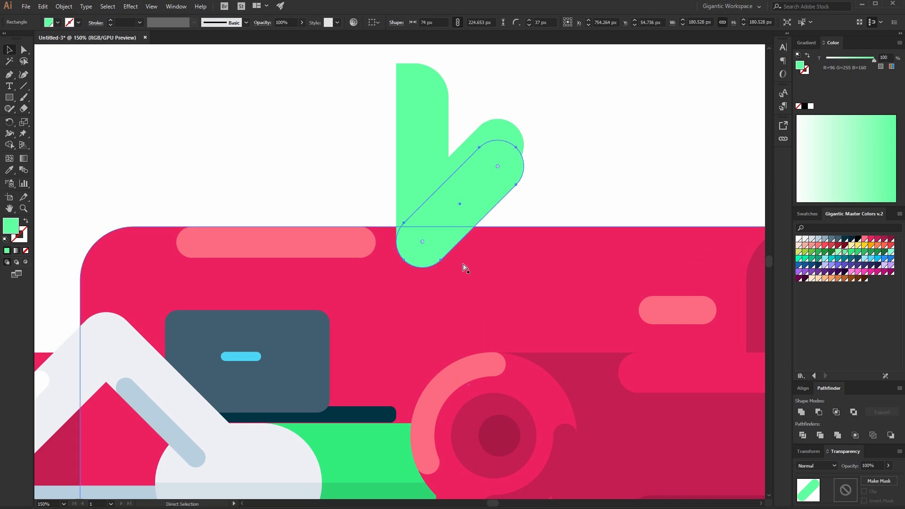
left_click(859, 253)
left_click(476, 138)
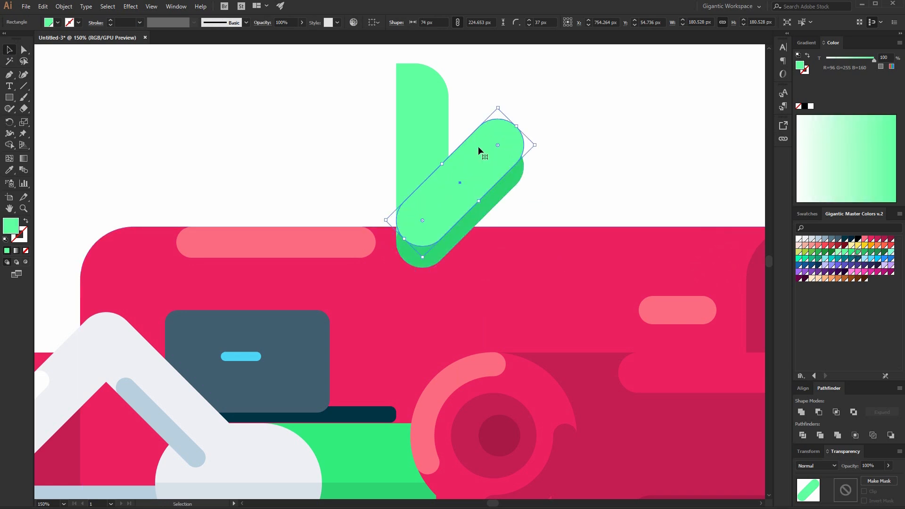
left_click(596, 151)
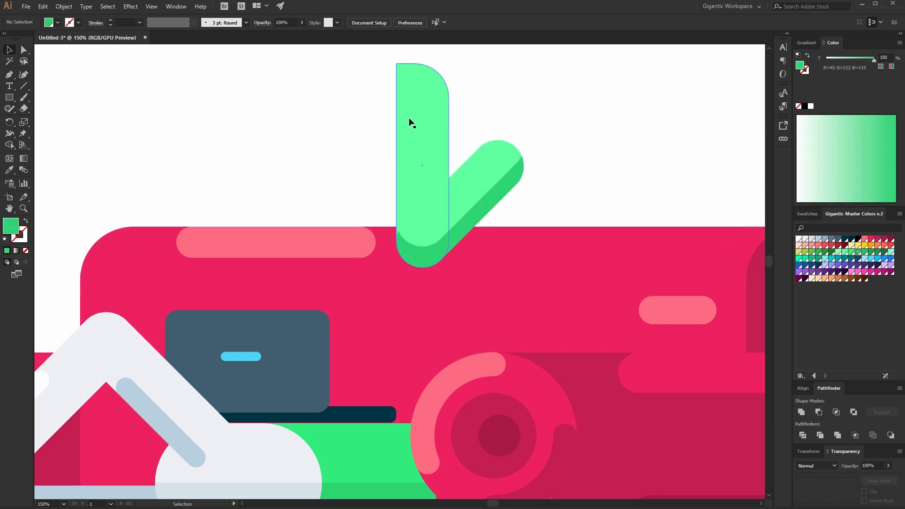
Draw a light green highlight strip about 24 × 130 px on the vertical bar.
mouse_move(396, 99)
left_mouse_down()
mouse_move(444, 172)
mouse_move(441, 198)
mouse_move(413, 191)
left_mouse_up()
left_click(839, 253)
key("a")
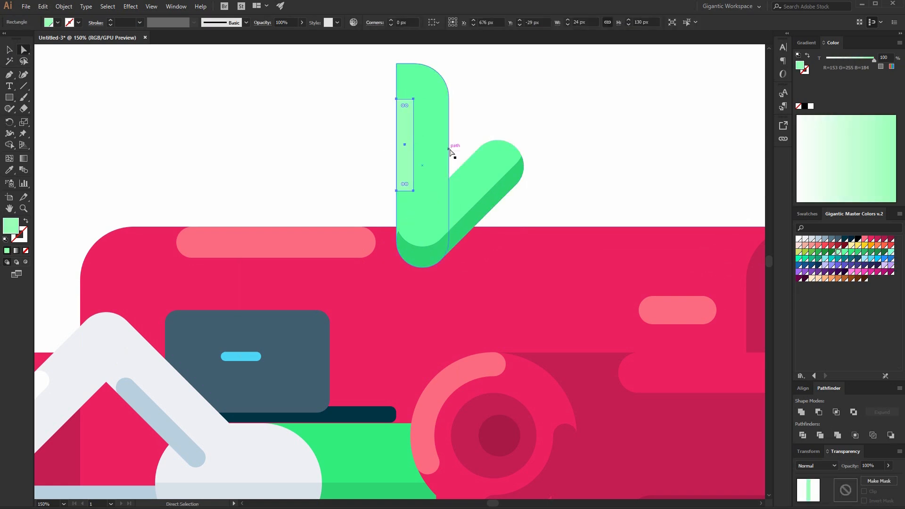
left_click(11, 50)
left_click(158, 112)
Draw a skin-toned rectangle about 90 × 69 px left of the bar's top and round its top-left corner.
scroll(169, 123, "up", 1)
key("ctrl+plus")
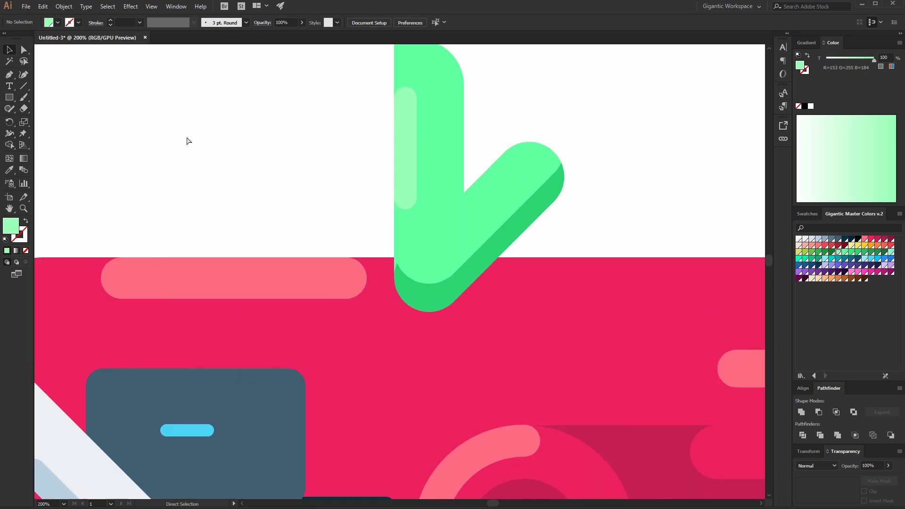
scroll(339, 172, "up", 2)
key("m")
left_click_drag(394, 108, 309, 172)
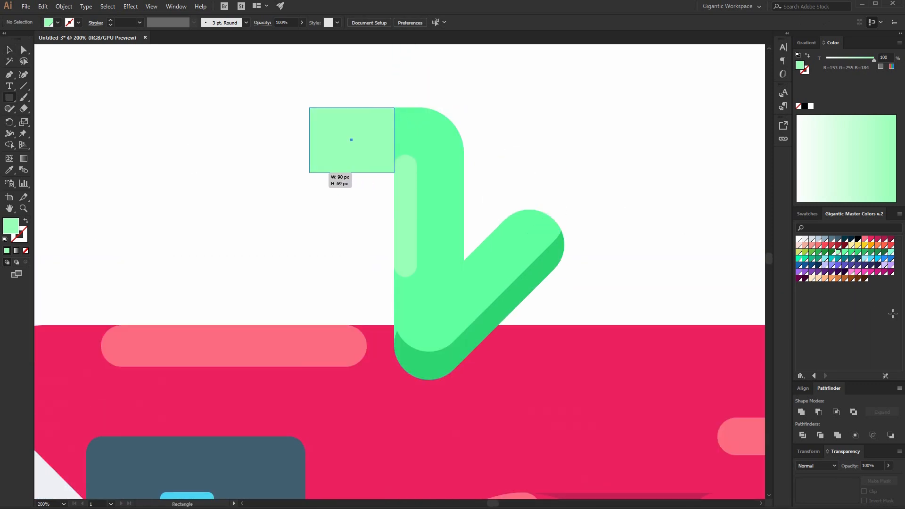
left_click(805, 246)
key("a")
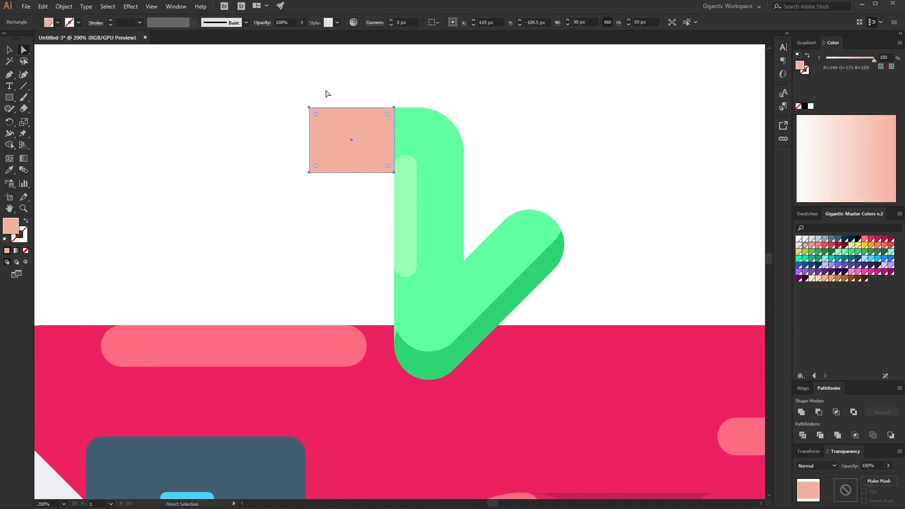
left_click_drag(319, 127, 388, 145)
left_click(10, 50)
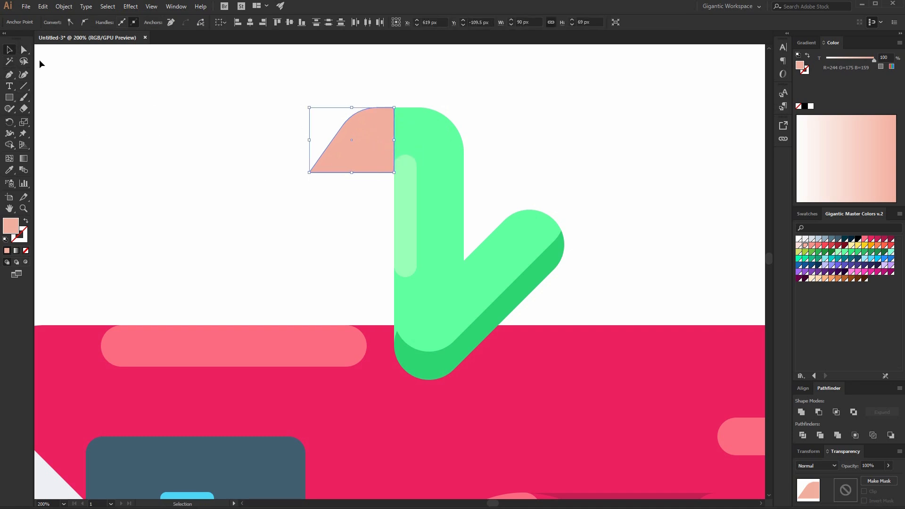
Adjust the hand shape's anchors, recolour part of it and trim it with Minus Front.
left_click(350, 176)
key("ctrl+f")
key("ctrl+z")
left_click(383, 159)
left_click_drag(355, 140, 357, 132)
key("a")
left_click(379, 155)
left_click(11, 51)
left_click(264, 142)
left_click(376, 167)
key("a")
left_click(811, 246)
left_click(369, 97, "shift")
left_click(819, 412)
Group the arm and hand pieces and move the group onto the sofa beside the laptop.
left_click_drag(650, 132, 242, 279)
key("ctrl+g")
key("ctrl+minus")
key("ctrl+minus")
scroll(507, 333, "down", 3)
scroll(509, 337, "down", 1)
left_click_drag(461, 81, 459, 84)
left_click_drag(396, 137, 387, 335)
key("Left")
key("Left")
Bring the sofa's right armrest group to the front.
left_click(441, 168)
left_click(319, 259)
left_click(511, 329, "shift")
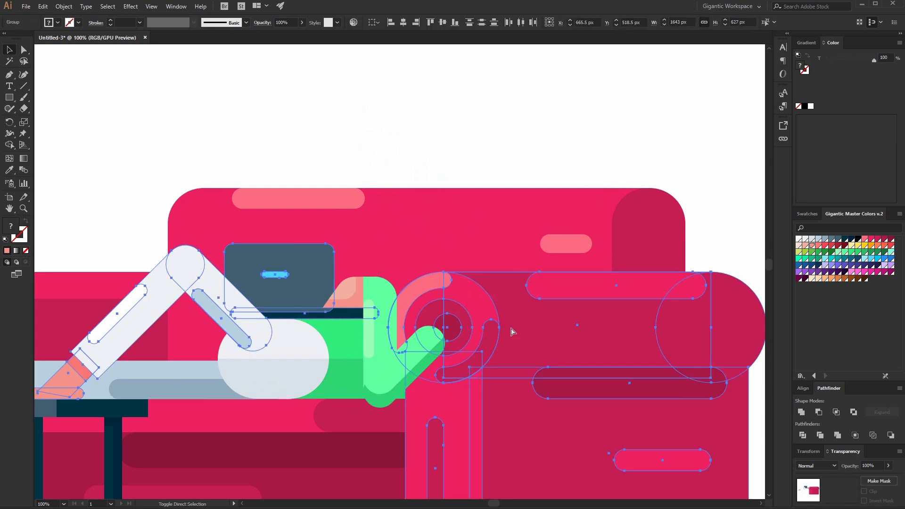
key("ctrl+shift+bracketright")
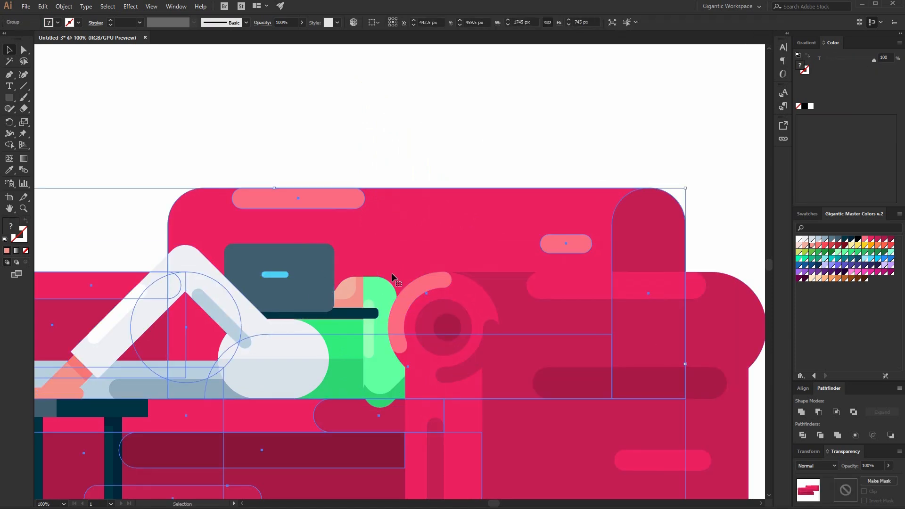
Shorten the navy laptop base bar so it ends at the green arm.
double_click(349, 315)
key("ctrl+equal")
key("ctrl+equal")
key("ctrl+equal")
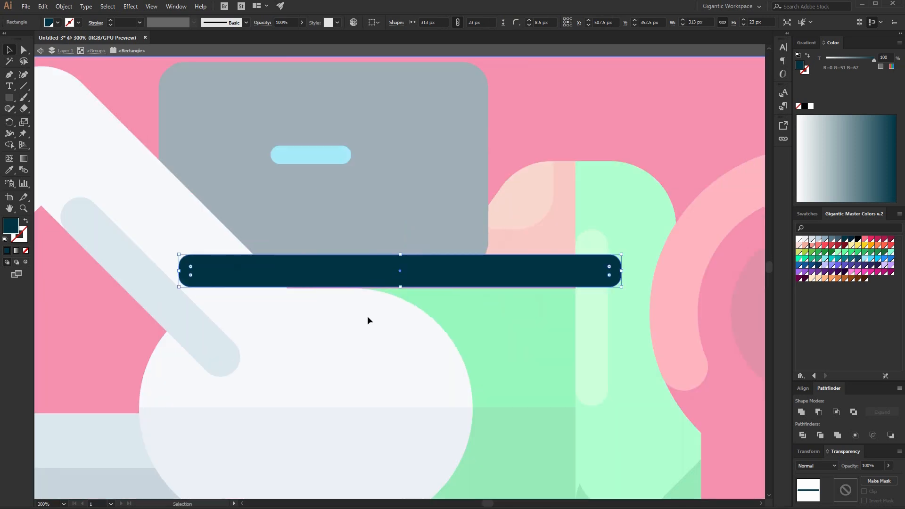
left_click(23, 50)
left_click_drag(598, 307, 598, 308)
left_click_drag(610, 275, 576, 288)
key("v")
double_click(588, 159)
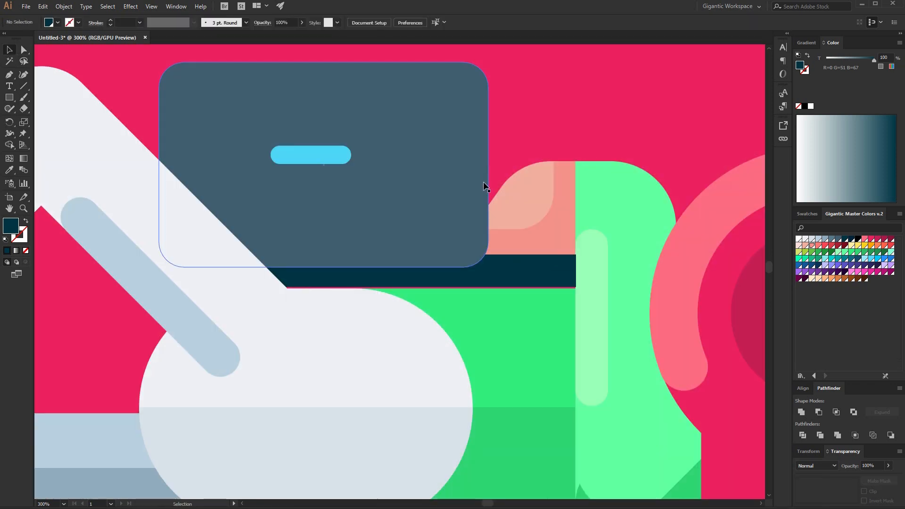
Inspect the arm's placement against the armrest at several zoom levels.
left_click(542, 280)
key("ctrl+minus")
key("ctrl+minus")
key("ctrl+minus")
key("ctrl+minus")
key("ctrl+minus")
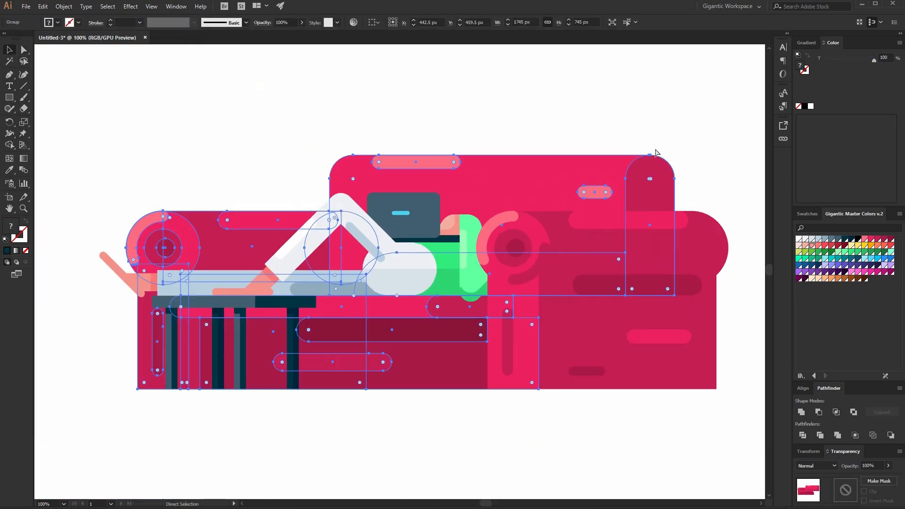
left_click(675, 157)
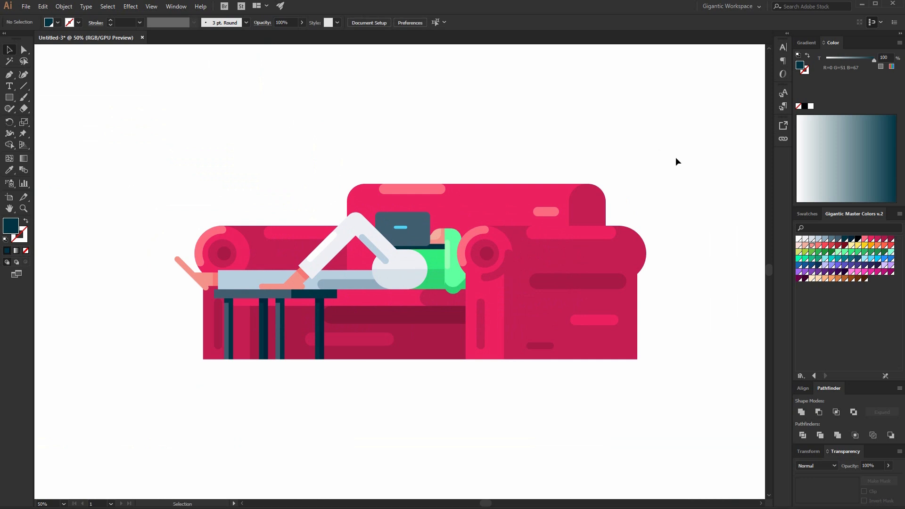
left_click(460, 271)
left_click_drag(485, 294, 494, 303)
left_click(651, 181)
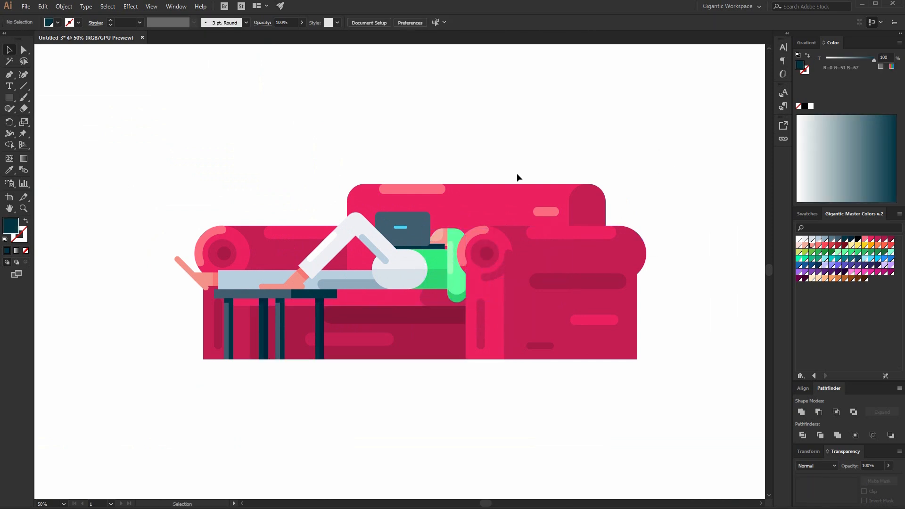
left_click_drag(454, 237, 451, 236)
key("ctrl+plus")
key("ctrl+plus")
key("ctrl+plus")
key("ctrl+plus")
key("ctrl+plus")
key("ctrl+plus")
left_click_drag(318, 142, 313, 134)
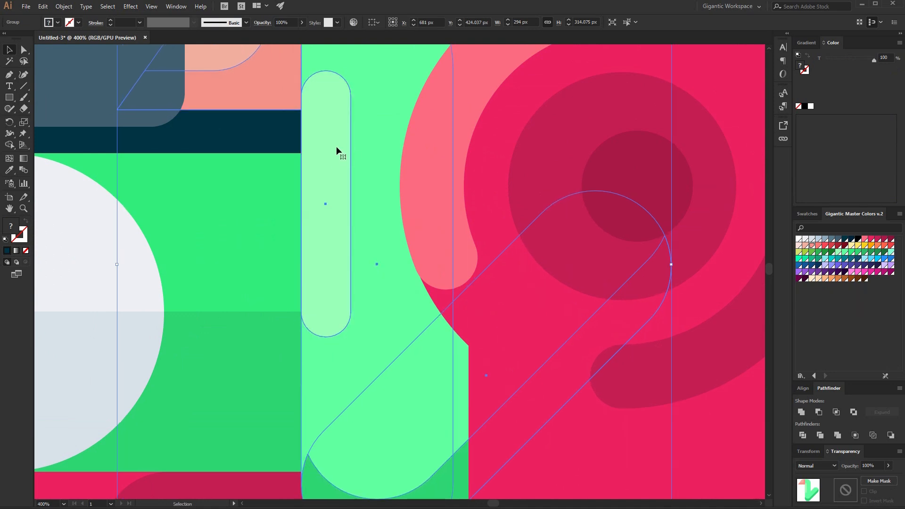
key("ctrl+0")
left_click(528, 140)
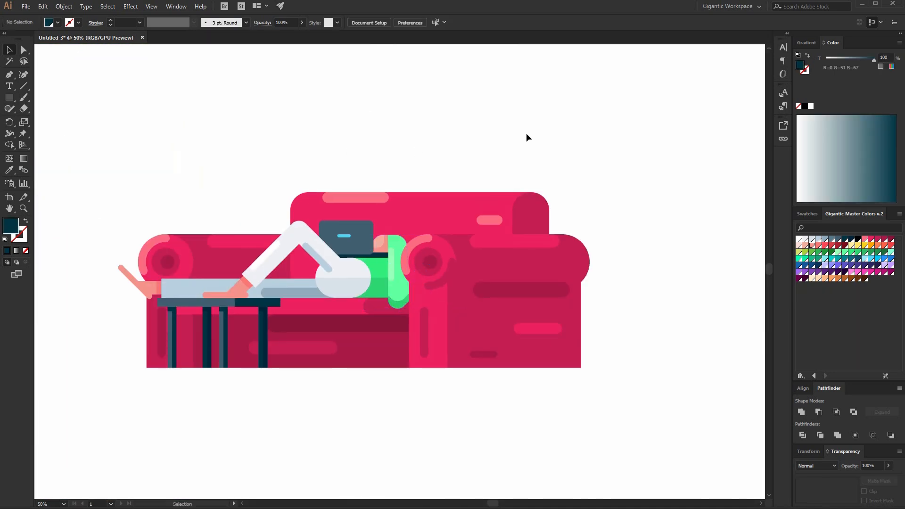
scroll(543, 189, "up", 3)
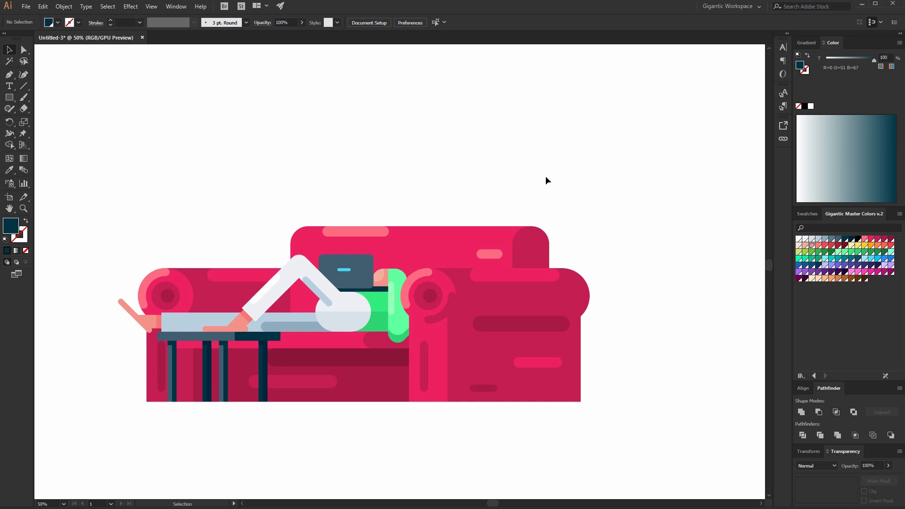
Draw a skin-toned rectangle about 157 × 213 px above the sofa.
key("ctrl+plus")
key("m")
left_click_drag(488, 96, 538, 162)
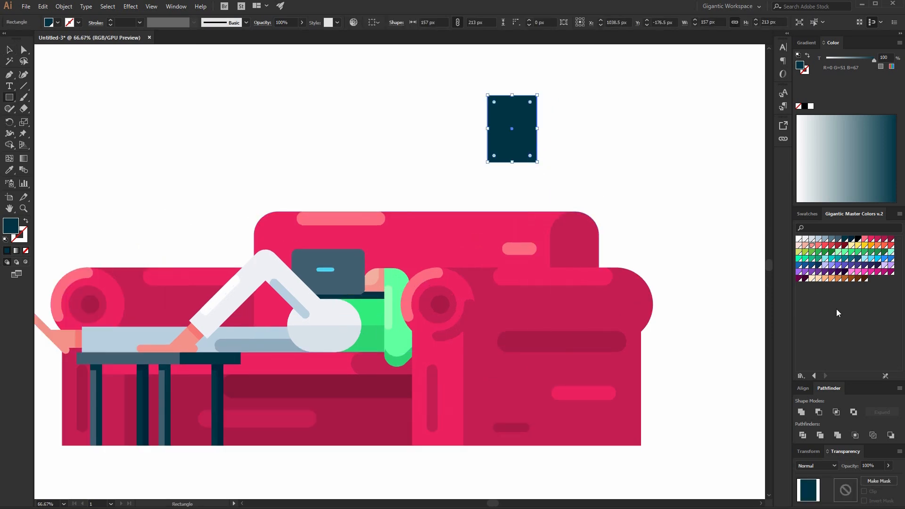
left_click(805, 246)
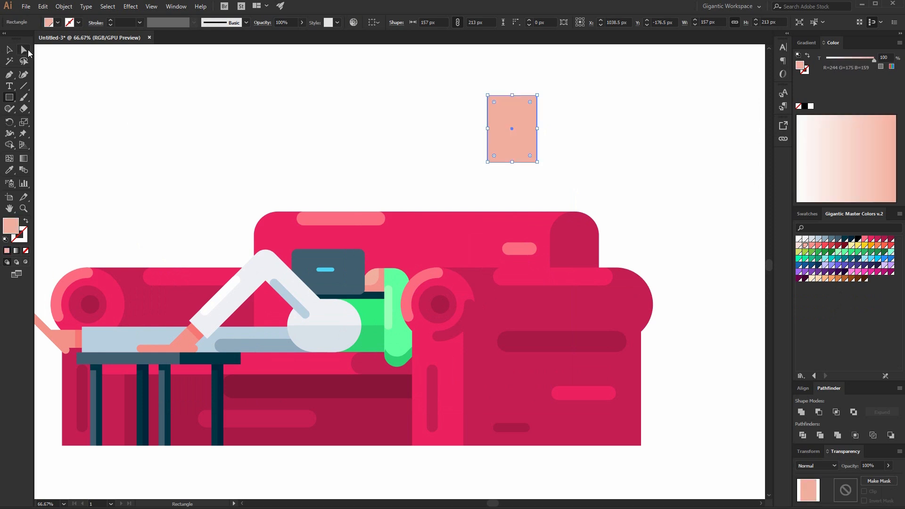
Round the rectangle's corners, giving the lower-right corner a large radius.
left_click(24, 50)
left_click(537, 162)
left_click_drag(530, 155, 518, 127)
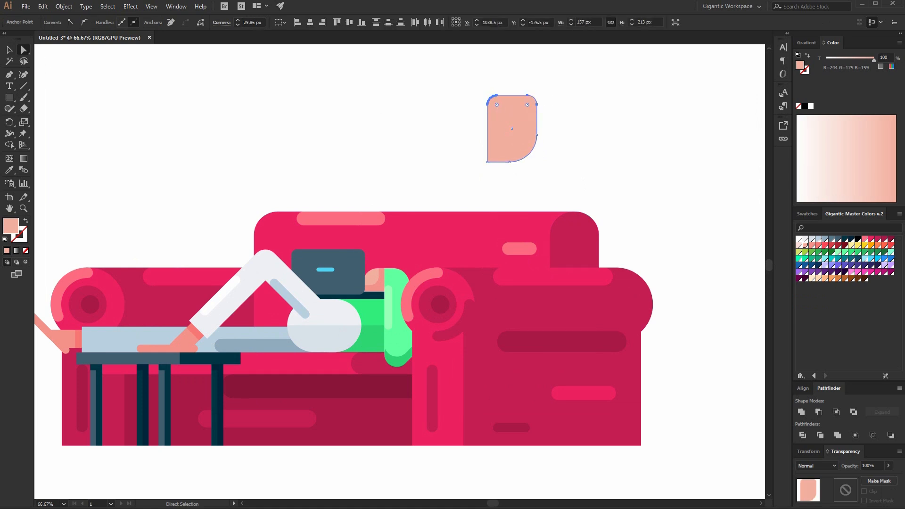
Draw a skin-toned circle about 207 px across to the right of the rounded rectangle.
left_click(11, 49)
left_click(196, 112)
key("ctrl+plus")
key("ctrl+plus")
left_click_drag(559, 137, 237, 409)
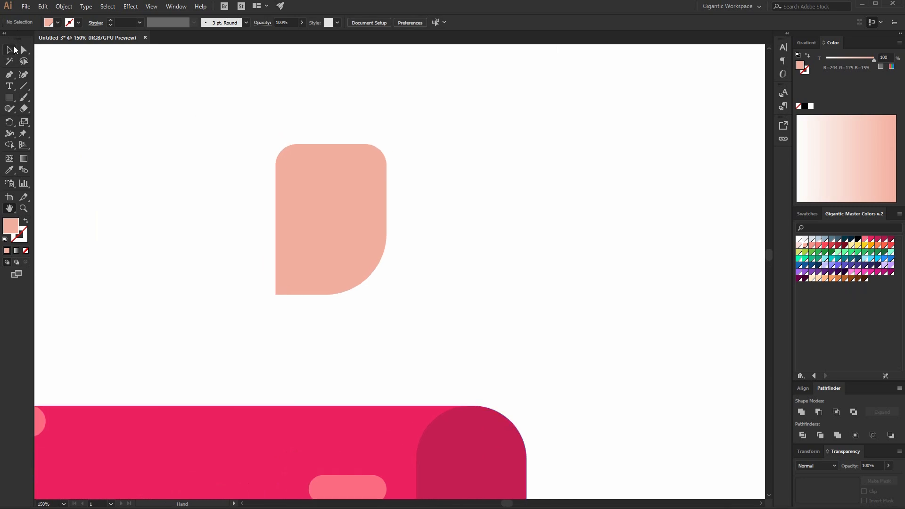
key("l")
left_click_drag(510, 165, 655, 312)
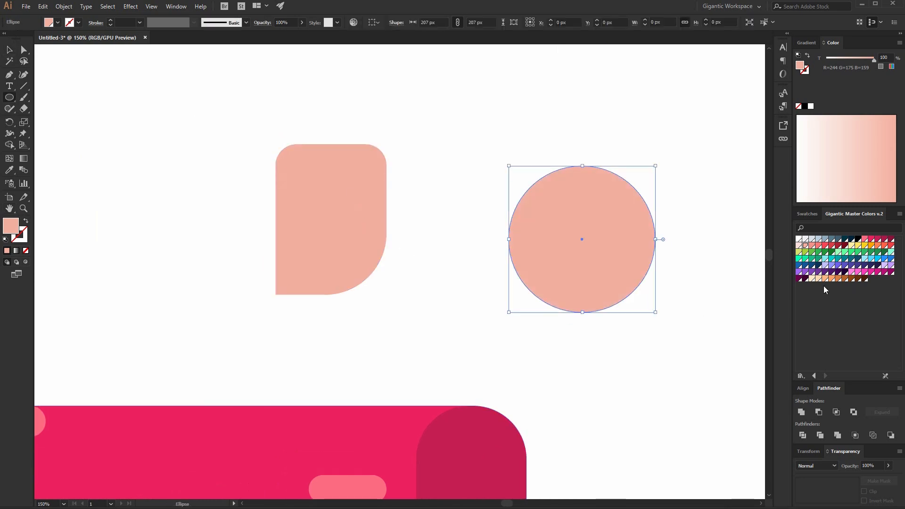
left_click(11, 50)
key("ctrl+f")
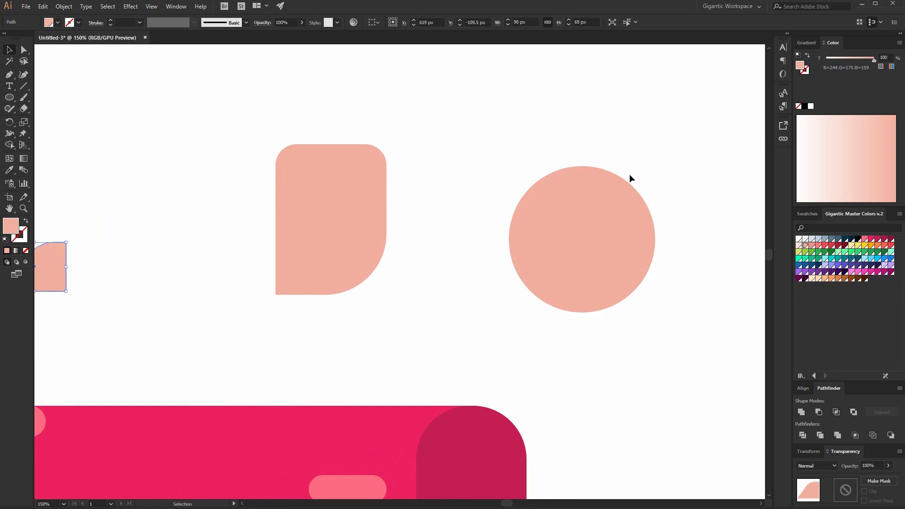
key("Delete")
Make a 55 px copy of the circle and place it on the large circle's top edge.
left_click(552, 267)
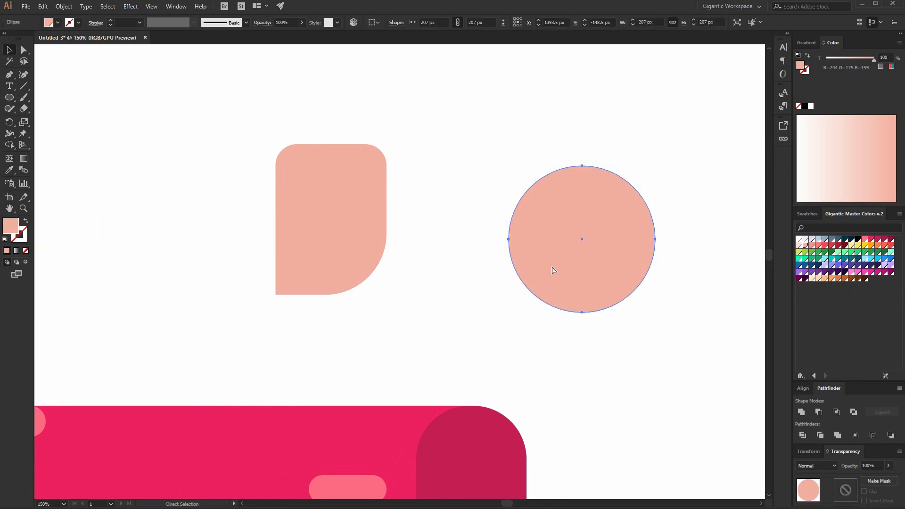
left_click_drag(656, 164, 602, 219)
left_click_drag(570, 238, 573, 162)
Rotate copies of the small circle around the large circle's centre at 20° repeatedly to ring its edge.
left_click(9, 123)
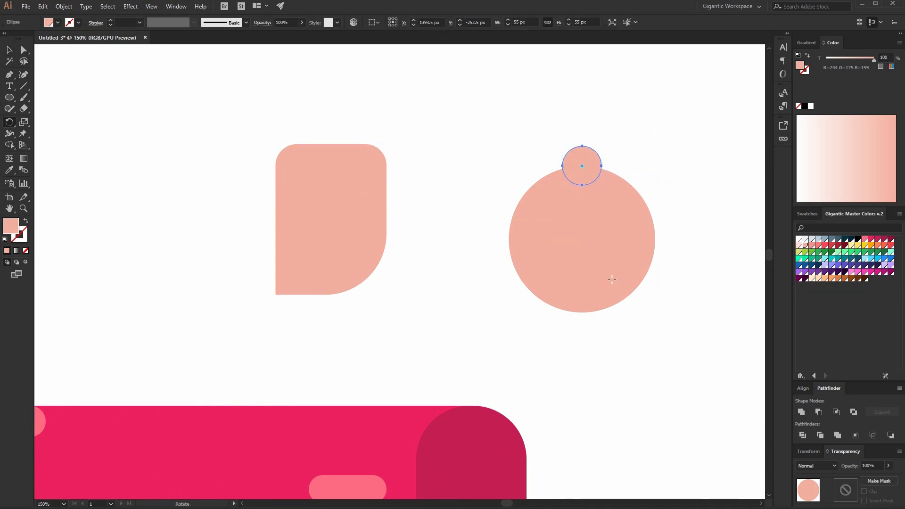
left_click(583, 239, "alt")
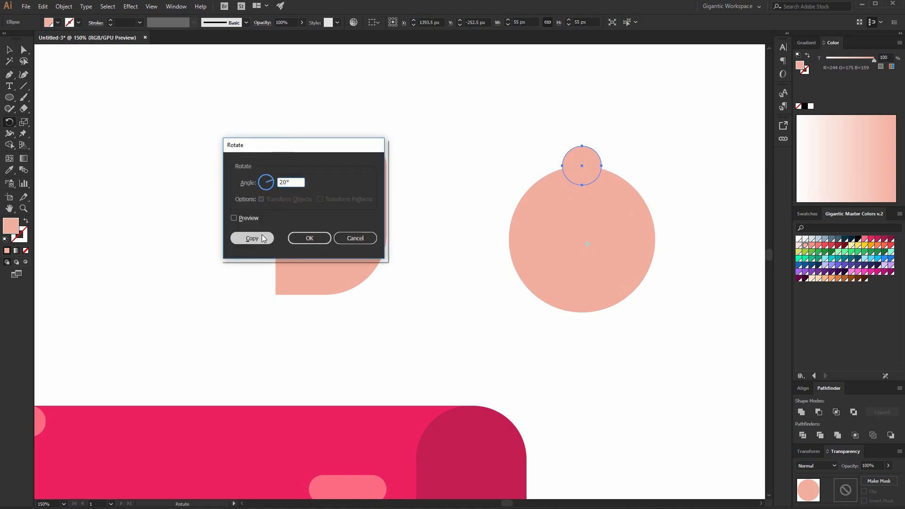
left_click(248, 238)
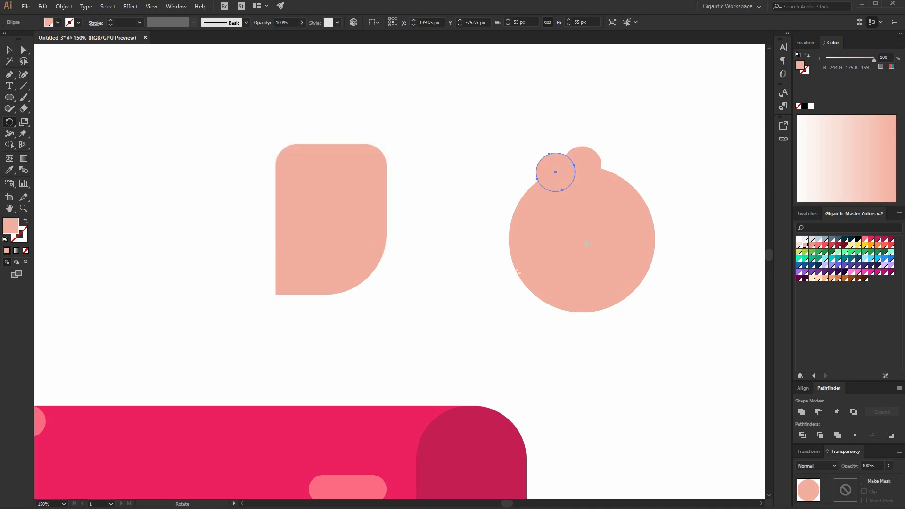
key("ctrl+d")
key("ctrl+d")
key("ctrl+d")
key("ctrl+d")
key("ctrl+d")
key("ctrl+d")
key("ctrl+d")
key("ctrl+d")
key("ctrl+d")
key("ctrl+d")
key("ctrl+d")
key("ctrl+d")
key("ctrl+d")
key("ctrl+d")
key("ctrl+d")
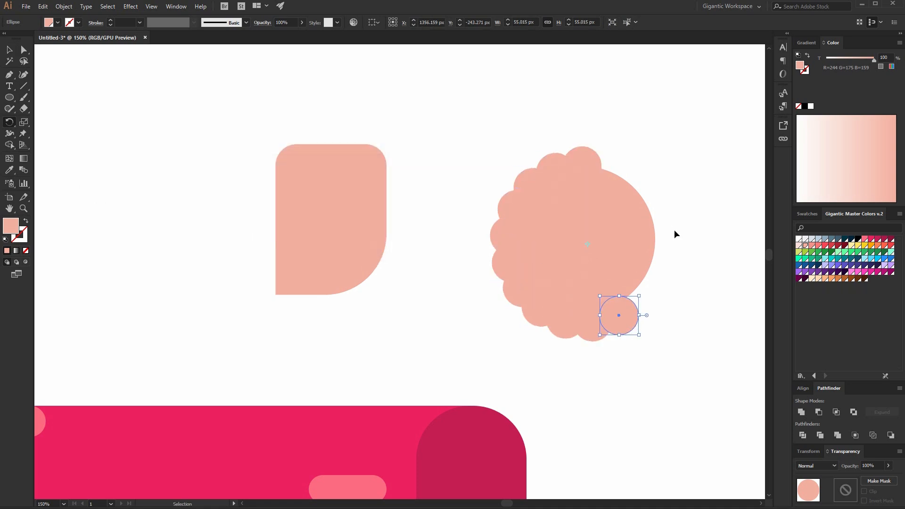
key("ctrl+d")
Select all the circles and unite them into one scalloped shape.
left_click(8, 51)
left_click_drag(494, 139, 740, 361)
left_click(801, 412)
Move the scalloped shape over the top of the face rectangle, fill it light yellow and send it behind the face.
left_click_drag(608, 279, 493, 241)
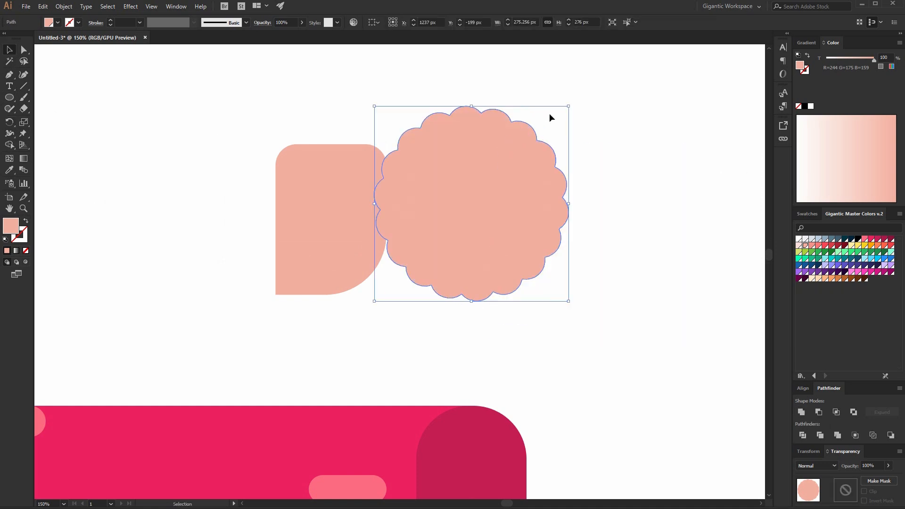
left_click_drag(481, 166, 403, 119)
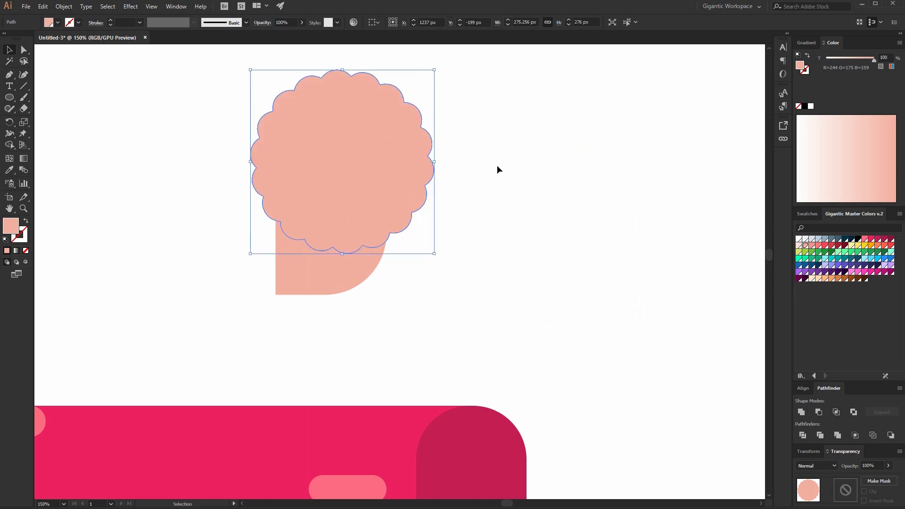
left_click(852, 245)
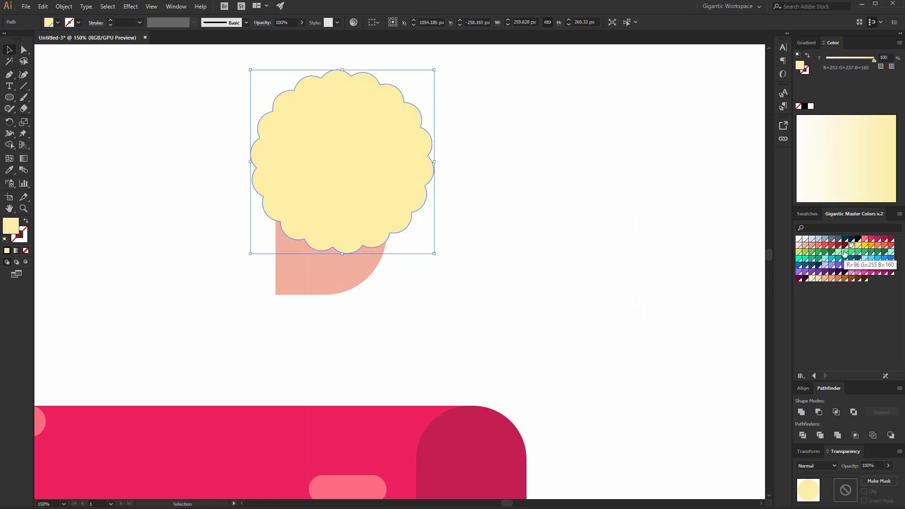
key("ctrl+bracketleft")
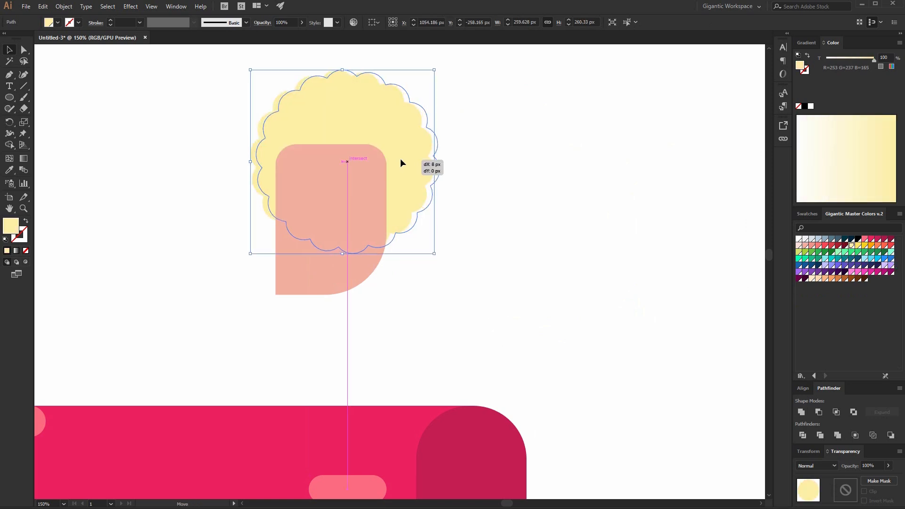
Duplicate the hair shape offset up and left, and fill the one behind with a darker yellow.
key("a")
key("v")
left_click_drag(415, 171, 375, 138)
key("a")
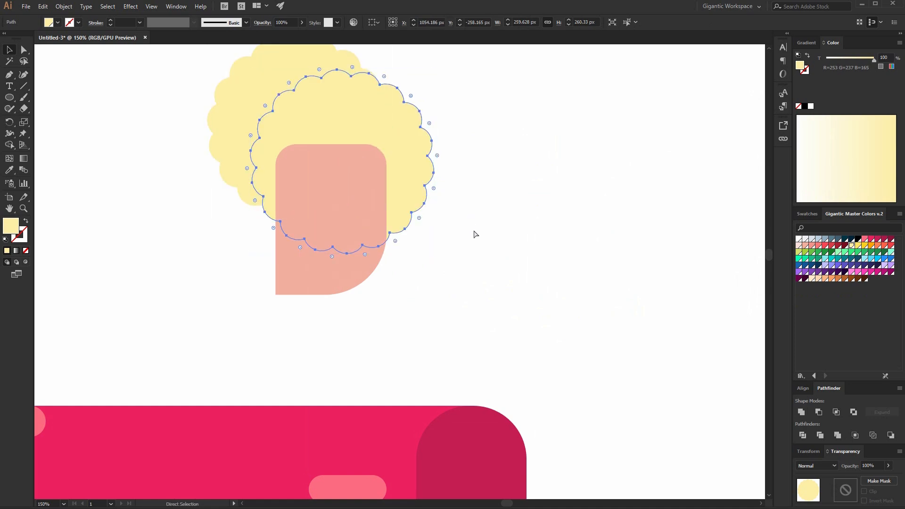
left_click(859, 246)
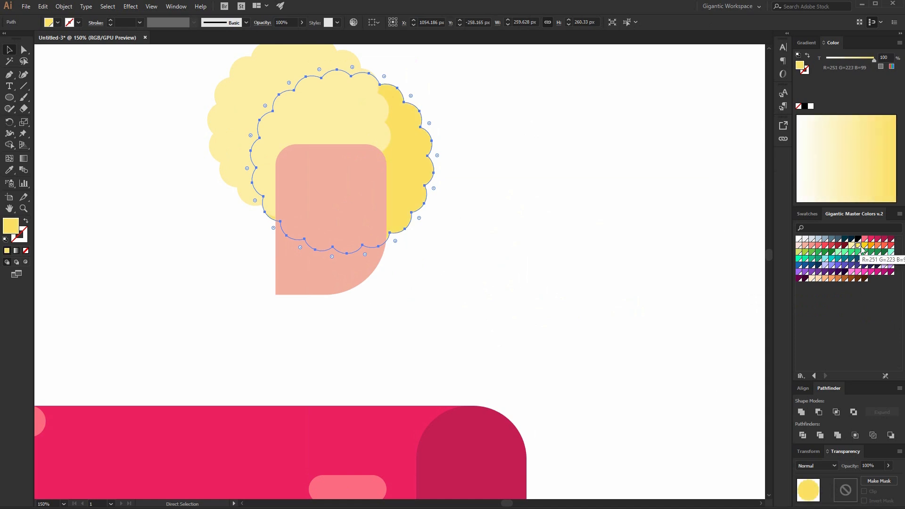
Select the overlapping hair shapes and trim them with Minus Front.
key("v")
left_click(356, 121)
left_click(424, 149, "shift")
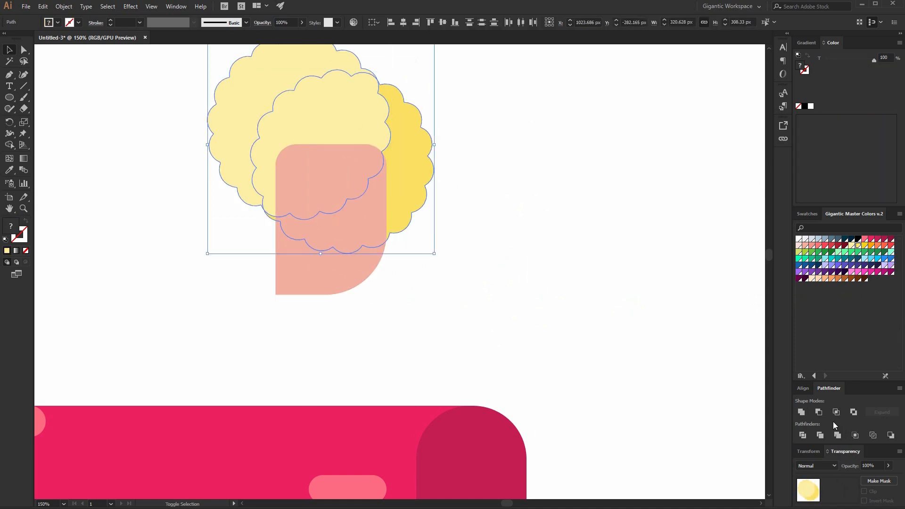
left_click(818, 412)
Draw a 40 px white highlight circle and a smaller white circle on the hair.
left_click(531, 210)
key("l")
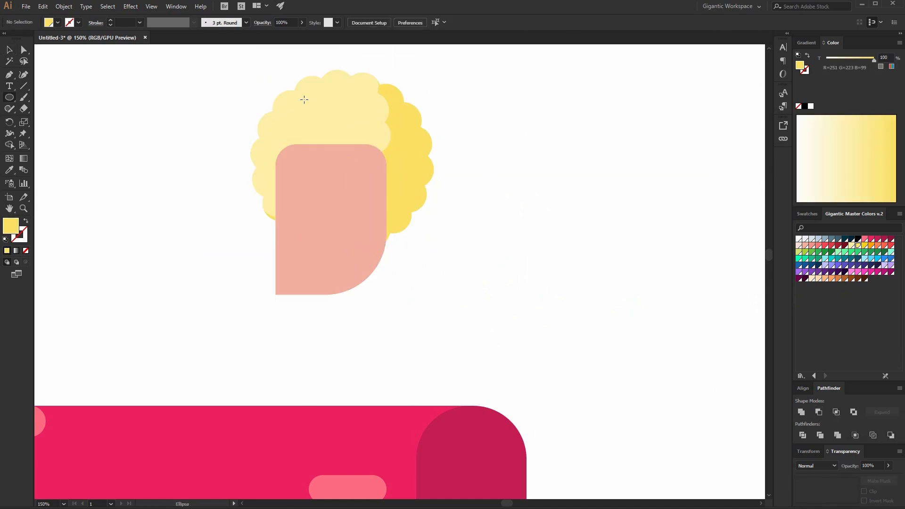
left_click_drag(329, 113, 334, 127)
left_click(800, 239)
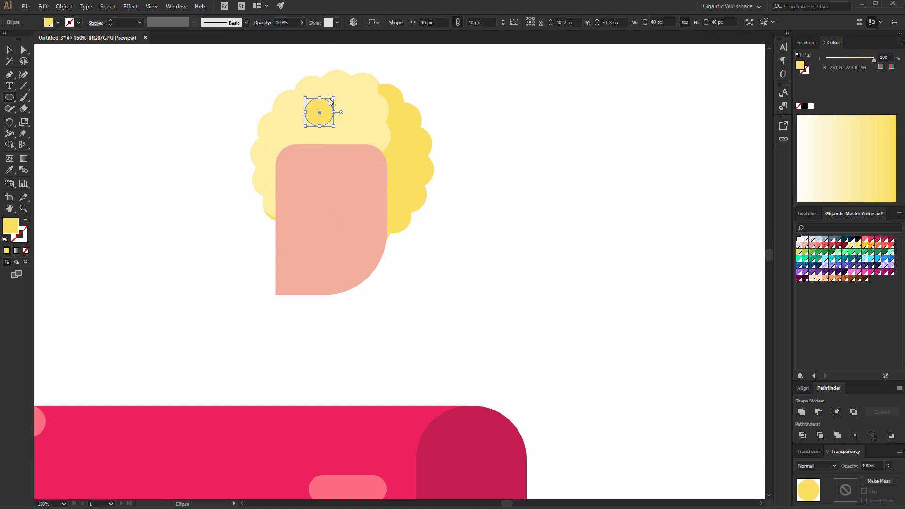
left_click_drag(349, 95, 361, 108)
left_click(13, 53)
left_click(94, 132)
Draw a skin-toned ear rectangle about 55 × 39 px on the face's right edge and fully round its corners.
key("ctrl+equal")
key("ctrl+equal")
scroll(389, 364, "up", 5)
key("m")
left_click_drag(330, 207, 408, 261)
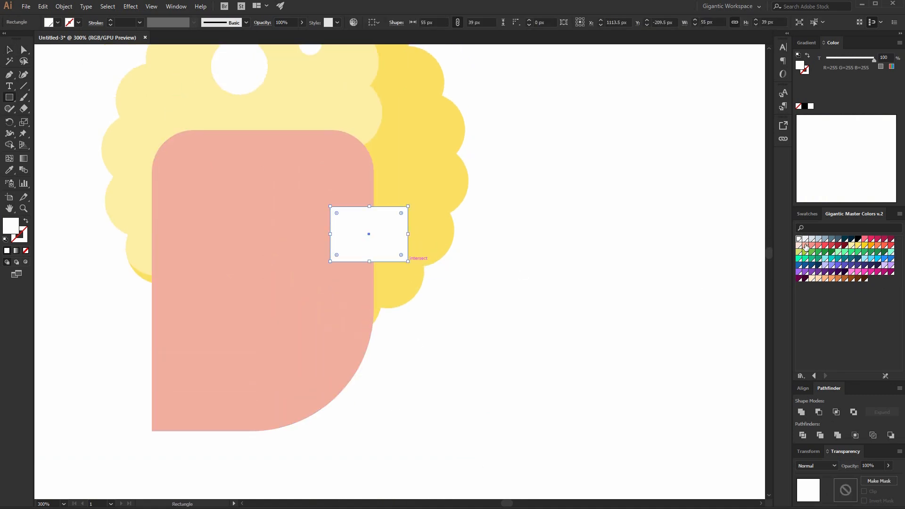
left_click(806, 246)
left_click(24, 50)
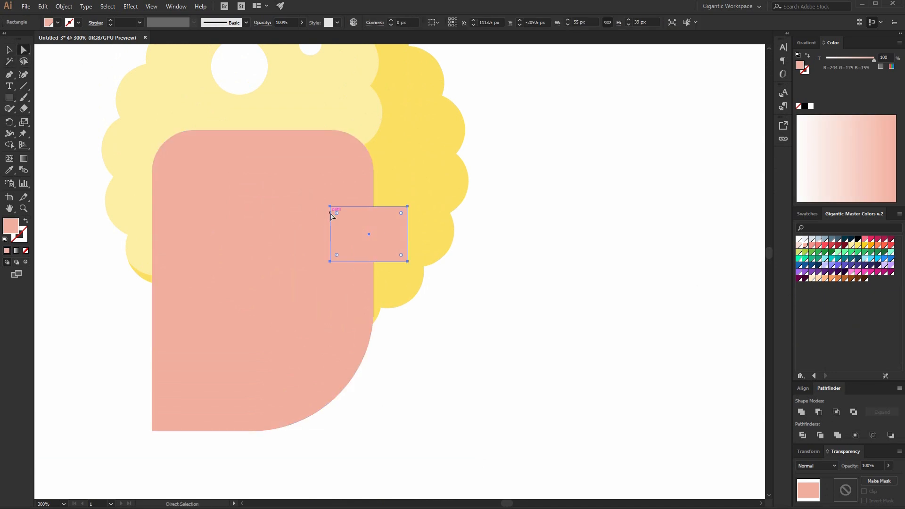
mouse_move(337, 213)
left_mouse_down()
mouse_move(358, 228)
mouse_move(390, 228)
left_mouse_up()
Add a 13 px coral circle inside the ear and nudge it slightly right.
left_click(7, 52)
key("l")
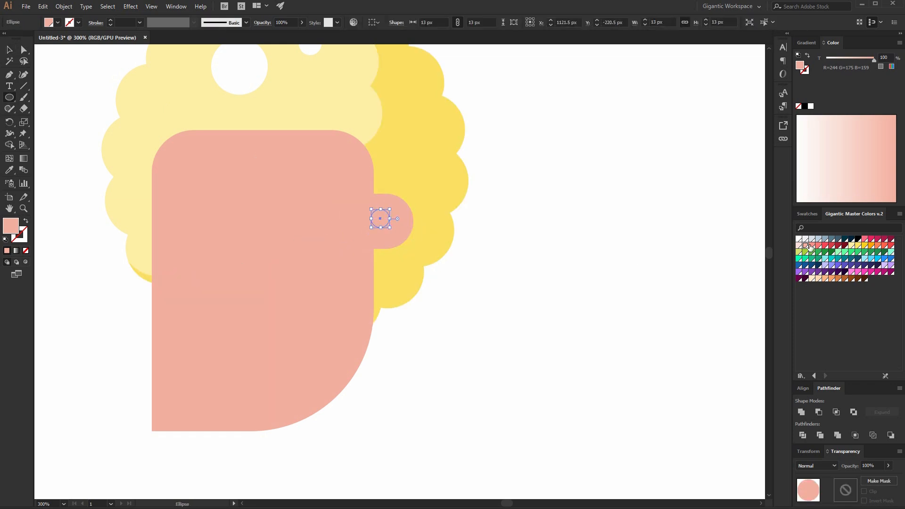
left_click(813, 245)
key("v")
key("Right")
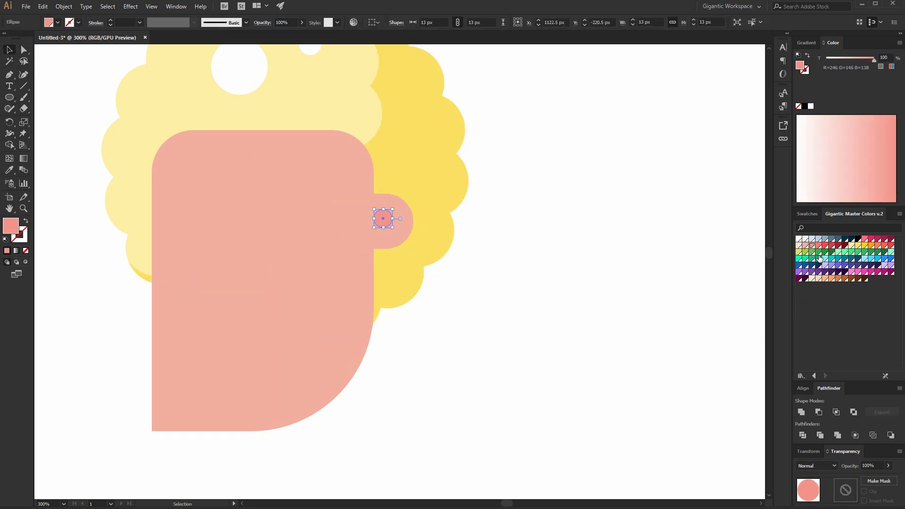
left_click(818, 246)
key("Right")
key("Right")
key("Right")
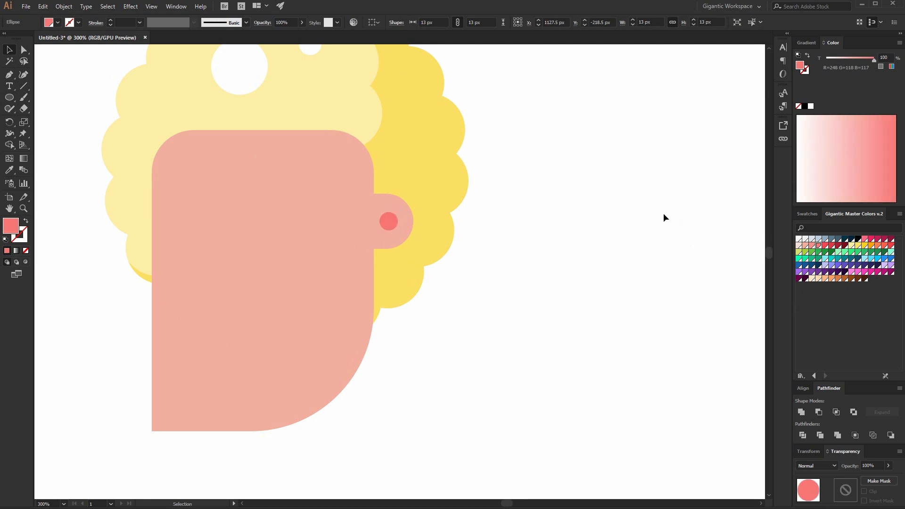
left_click(661, 217)
Draw two overlapping 64 px coral circles beside the face and unite them.
scroll(627, 309, "up", 1)
left_click(387, 255)
left_click(518, 313)
key("l")
left_click_drag(530, 243, 659, 316)
key("v")
left_click_drag(653, 314, 654, 314)
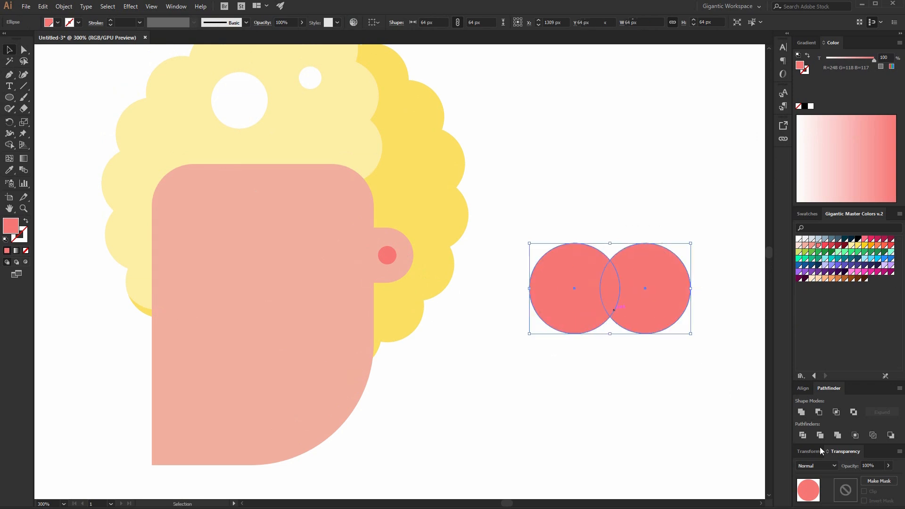
left_click(594, 314, "shift")
left_click(802, 412)
key("ctrl+shift+a")
Draw a rectangle about 156 × 44 px over the circles' upper halves and subtract it with Minus Front.
key("m")
left_click_drag(495, 215, 716, 277)
left_click(9, 49)
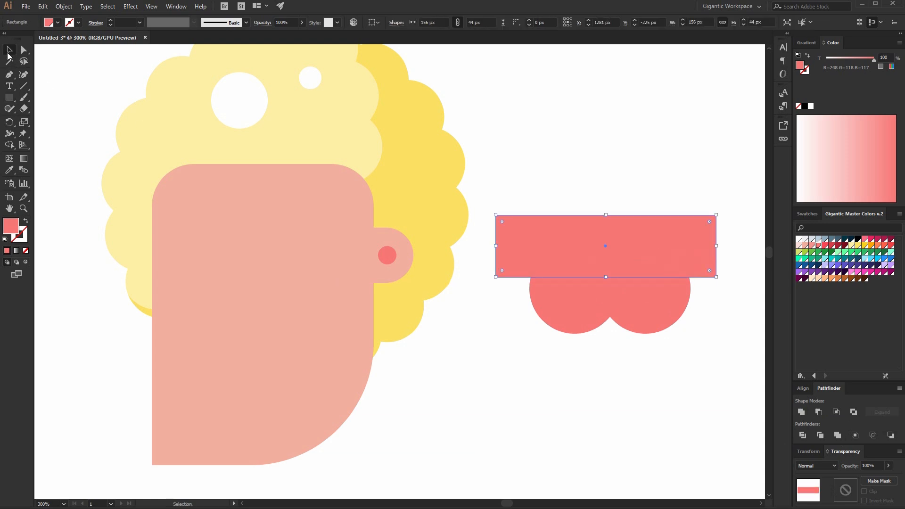
left_click(626, 309, "shift")
left_click(819, 413)
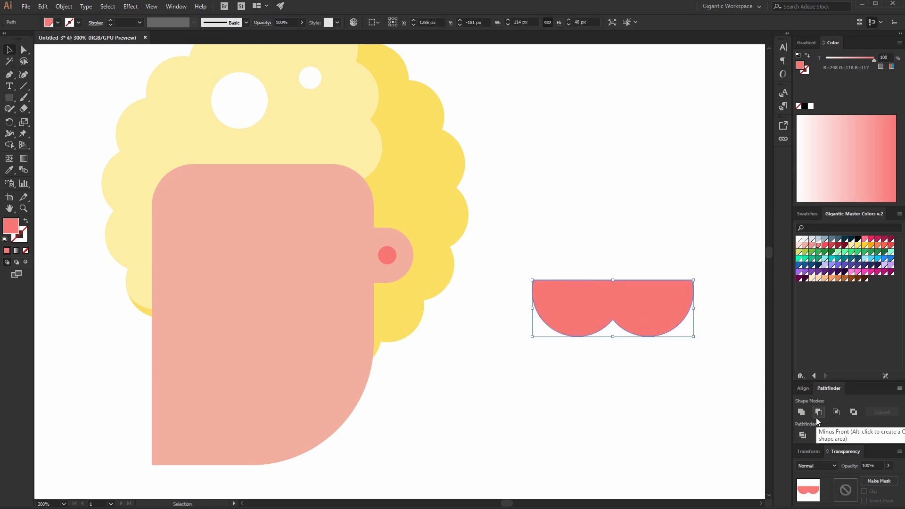
Fill the eye shape white and move it onto the upper part of the face.
left_click(798, 240)
left_click_drag(653, 298, 285, 230)
key("Up")
key("Up")
key("Up")
key("Up")
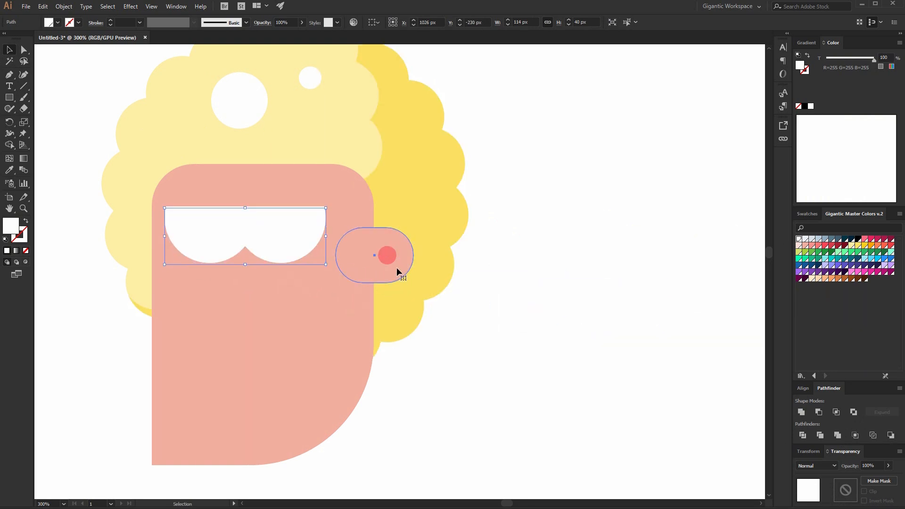
Nudge the ear upward to line up with the eyes.
left_click(397, 267)
key("Up")
key("Up")
key("Up")
key("Up")
key("Up")
key("Up")
key("Up")
key("Up")
key("Up")
key("l")
key("v")
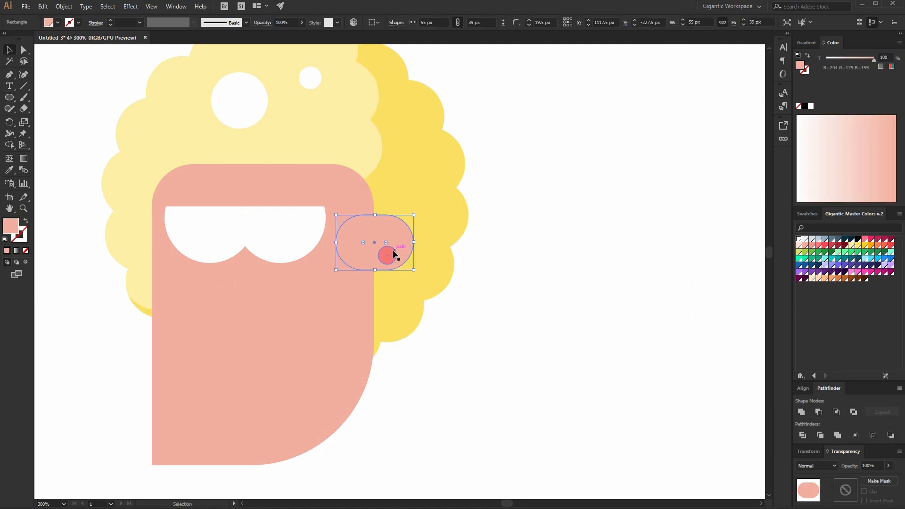
Copy the ear's small circle into the eye shape as a dark navy pupil and duplicate it for the second eye.
left_click(387, 255)
left_click_drag(199, 238, 192, 241)
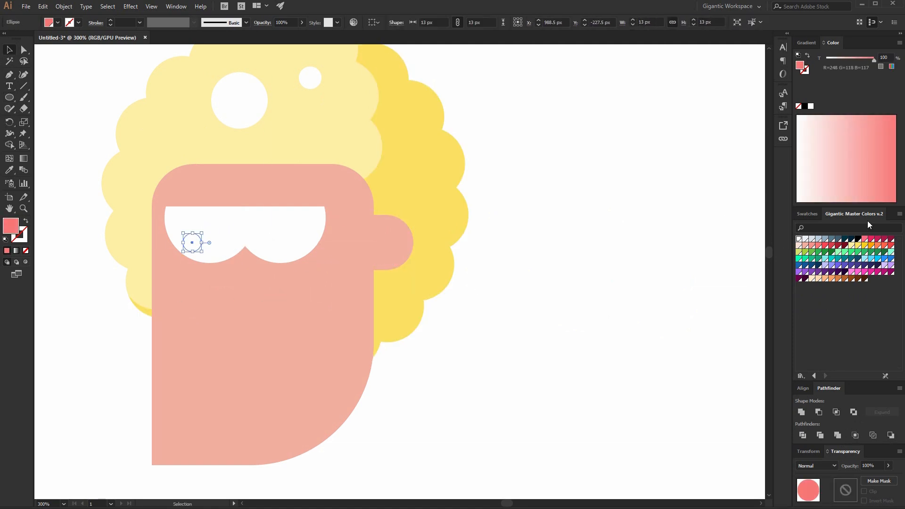
left_click(851, 239)
left_click(600, 261)
left_click_drag(194, 243, 277, 243)
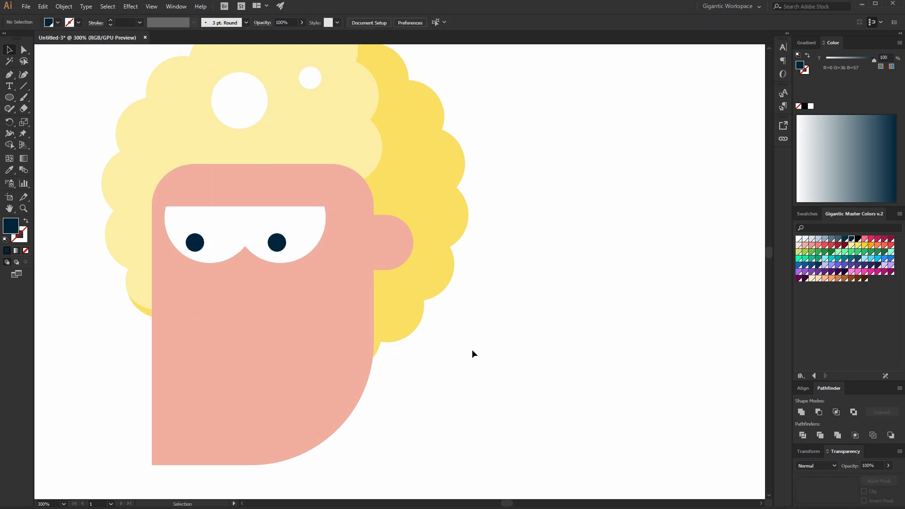
Make a white semicircle mouth by subtracting a rectangle from a circle and place it below the eyes.
key("l")
left_click_drag(205, 302, 299, 397)
key("m")
left_click_drag(169, 280, 307, 350)
left_click(252, 374, "shift")
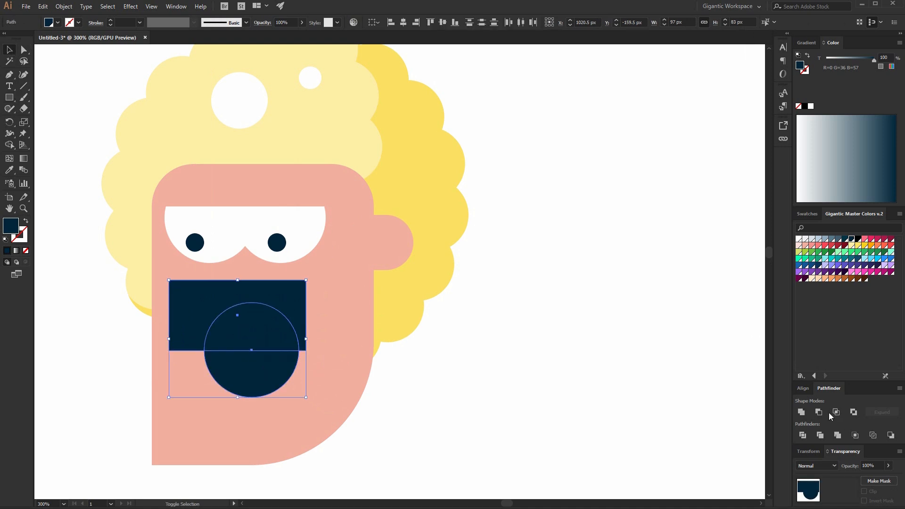
left_click(819, 412)
left_click(799, 239)
left_click_drag(293, 349, 265, 299)
left_click(545, 377)
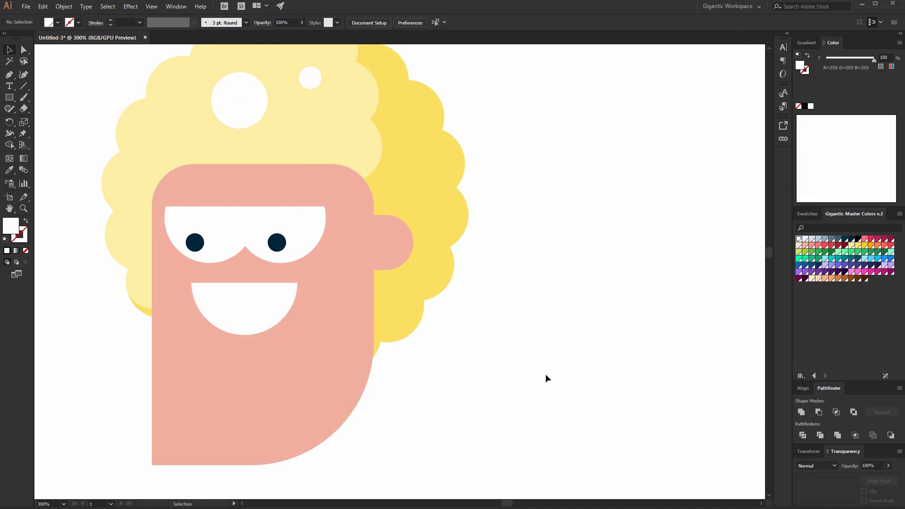
Move the assembled head onto the sofa behind the figure and bring the right sofa arm in front of it.
key("ctrl+1")
key("a")
left_click_drag(498, 194, 149, 355)
key("v")
key("ctrl+minus")
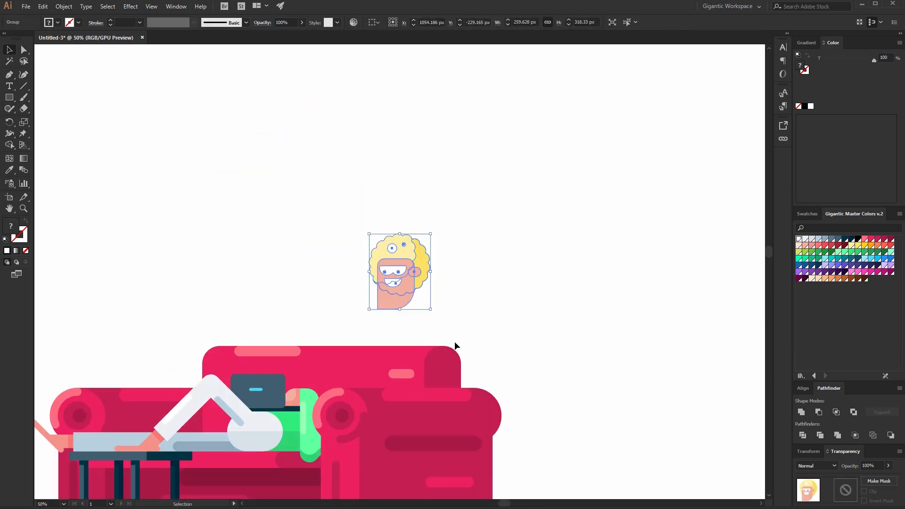
left_click_drag(432, 236, 372, 336)
left_click(399, 427)
key("ctrl+shift+]")
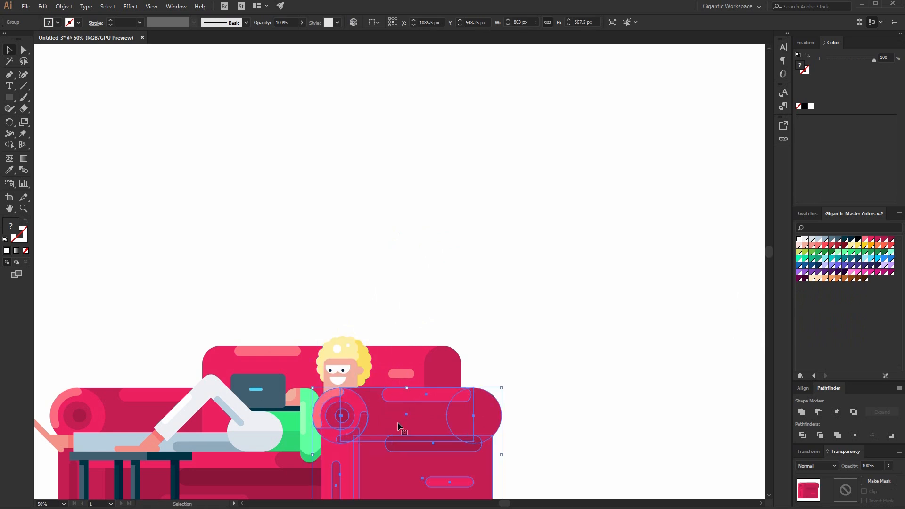
Fine-tune the head's position behind the sofa arm.
left_click(416, 279)
scroll(417, 279, "down", 3)
left_click_drag(346, 275, 350, 277)
left_click(396, 236)
left_click_drag(361, 257, 365, 260)
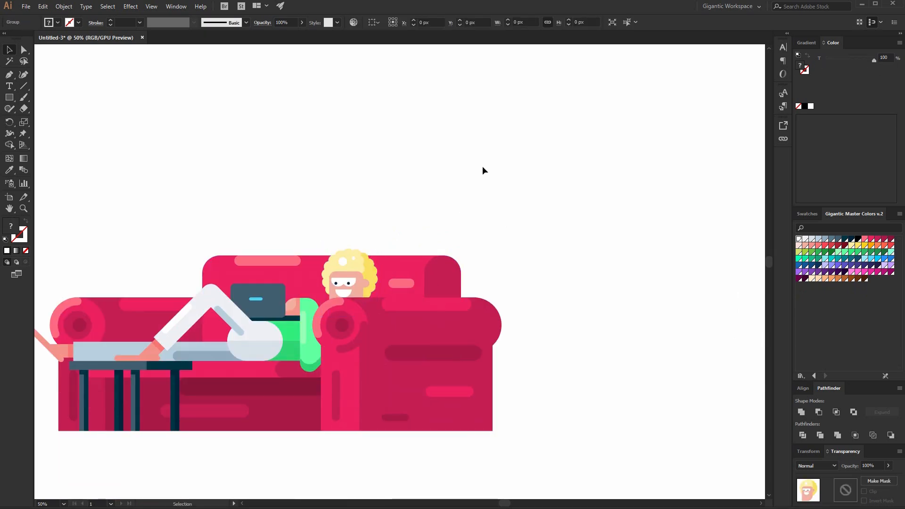
left_click(483, 168)
Inside the head group, shift the mouth and the eye parts slightly upward.
scroll(518, 254, "down", 3)
scroll(518, 254, "up", 3)
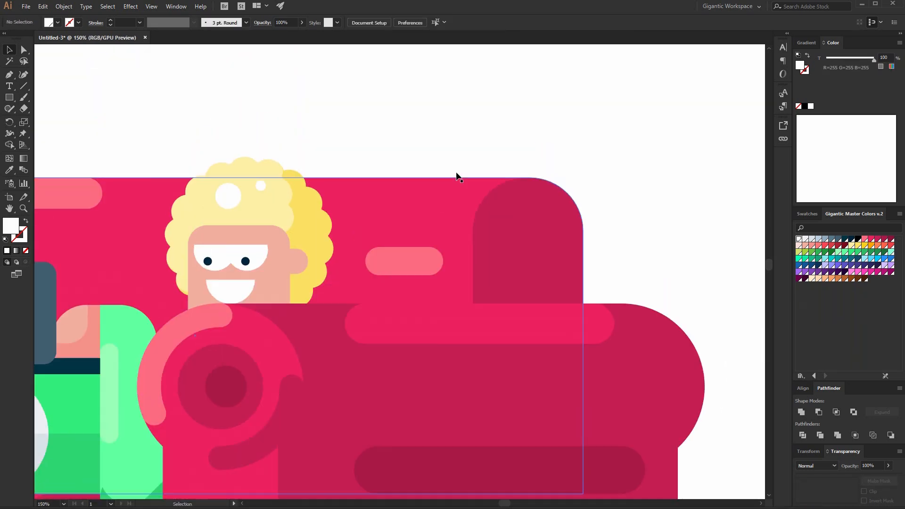
left_click(218, 273)
double_click(229, 283)
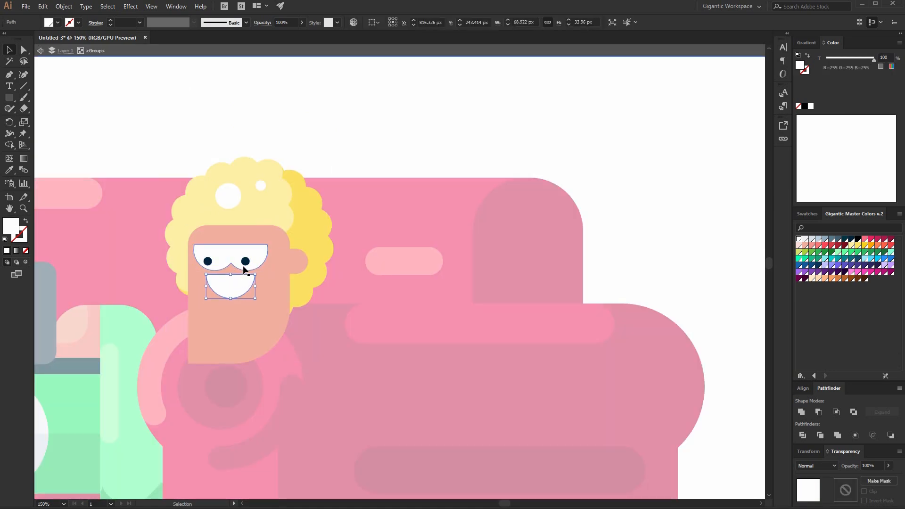
key("shift+Up")
left_click(246, 262)
left_click(209, 262, "shift")
left_click(220, 253, "shift")
key("Up")
left_click(376, 125)
double_click(376, 124)
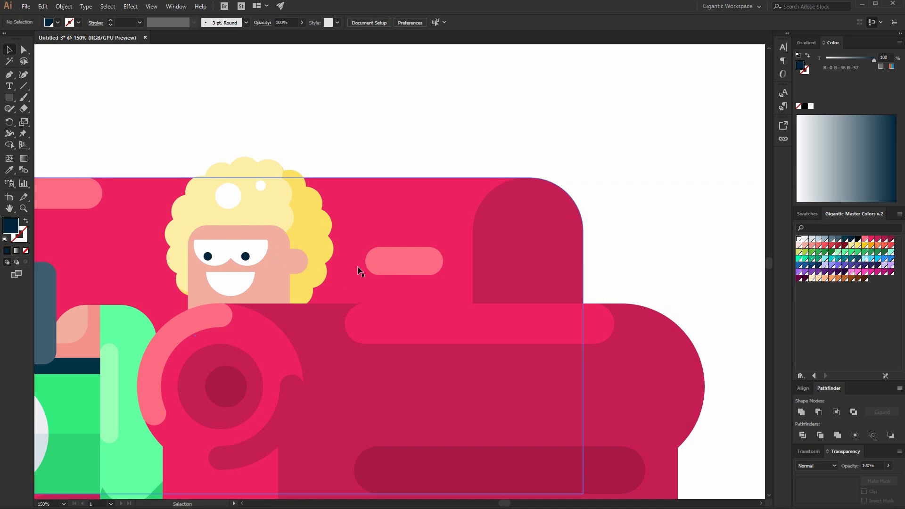
Draw a rectangle about 91 × 143 px beside the head and fill it with the sofa's dark pink.
mouse_move(354, 230)
left_mouse_down()
mouse_move(354, 471)
mouse_move(297, 324)
mouse_move(290, 331)
left_mouse_up()
key("i")
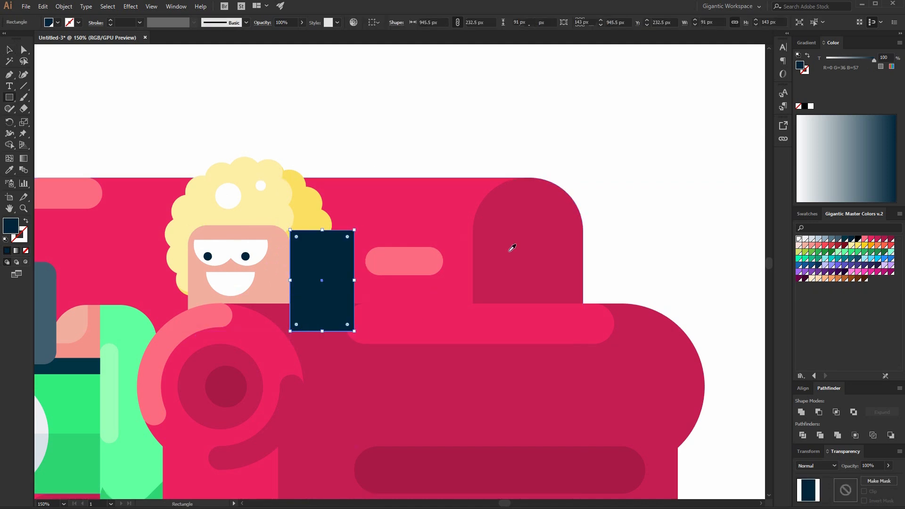
left_click(508, 256)
Round the rectangle's upper-right corner.
key("a")
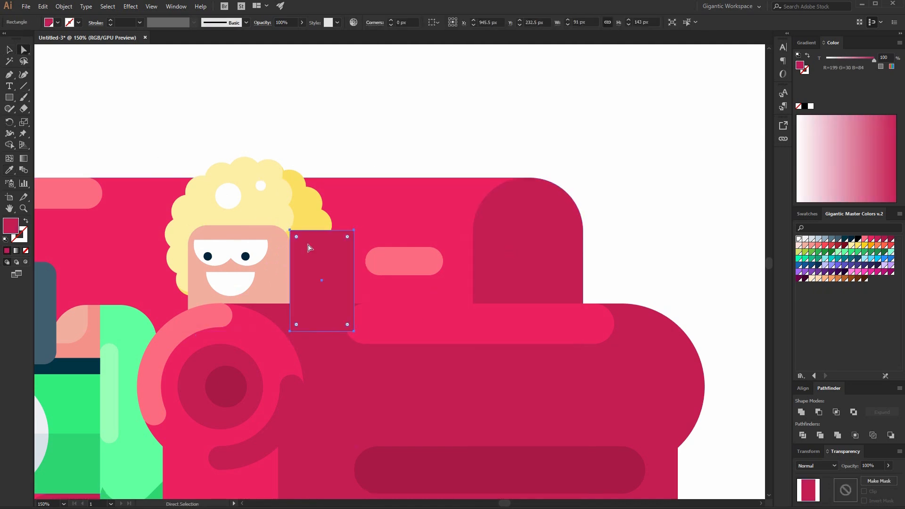
left_click(355, 231)
left_click_drag(348, 236, 336, 260)
left_click(9, 49)
left_click(91, 77)
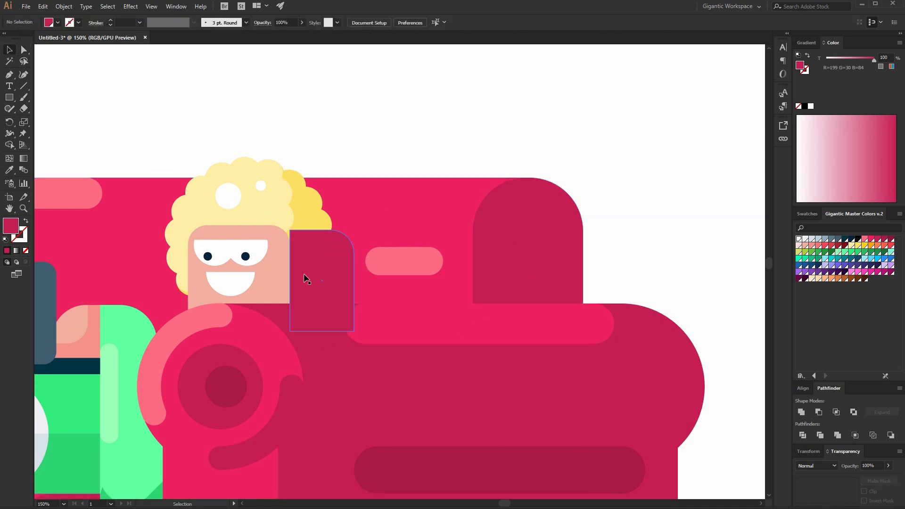
Move the rounded dark pink rectangle into the sofa-back group so it sits behind the head.
key("ctrl+x")
double_click(385, 210)
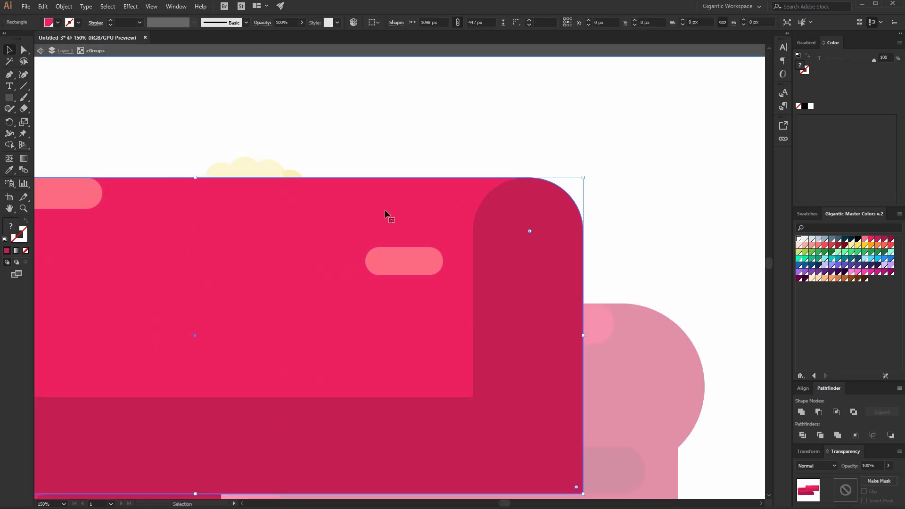
double_click(385, 211)
key("ctrl+f")
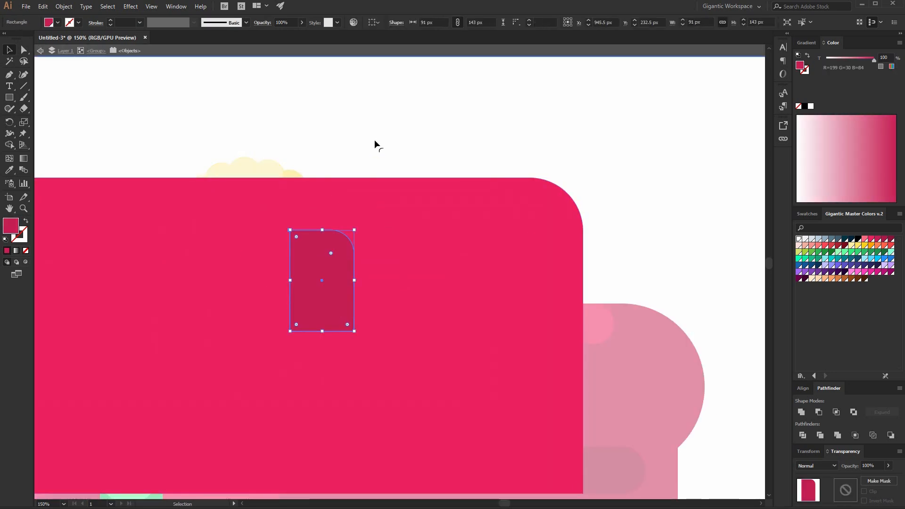
double_click(374, 139)
Draw a large background rectangle about 3375 × 2049 px, fill it dark maroon, send it to back and stretch it past the artboard.
key("ctrl+minus")
key("ctrl+minus")
key("ctrl+minus")
key("ctrl+minus")
key("ctrl+minus")
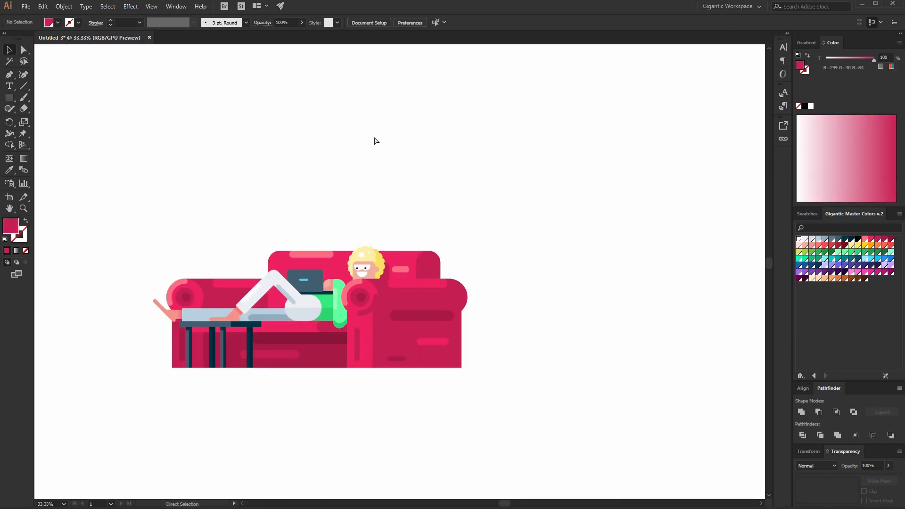
key("ctrl+plus")
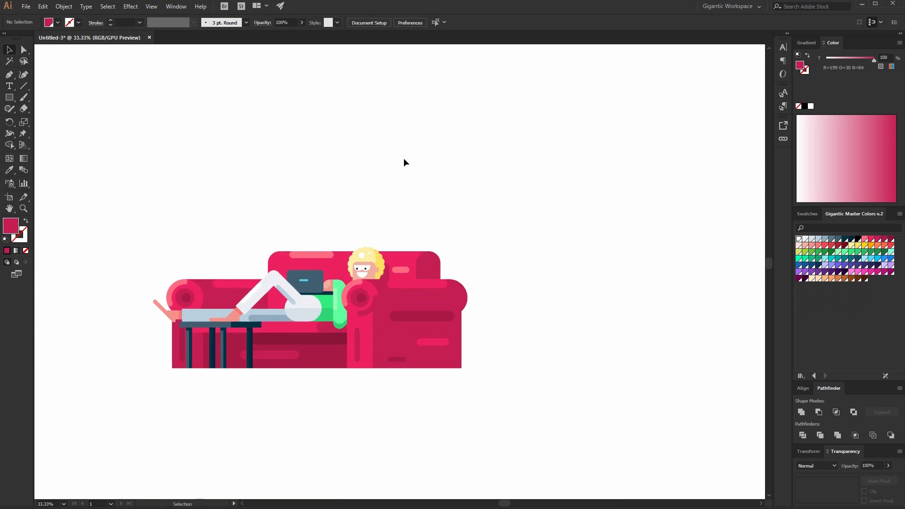
key("ctrl+plus")
key("ctrl+minus")
left_click_drag(99, 170, 522, 404)
left_click(542, 386)
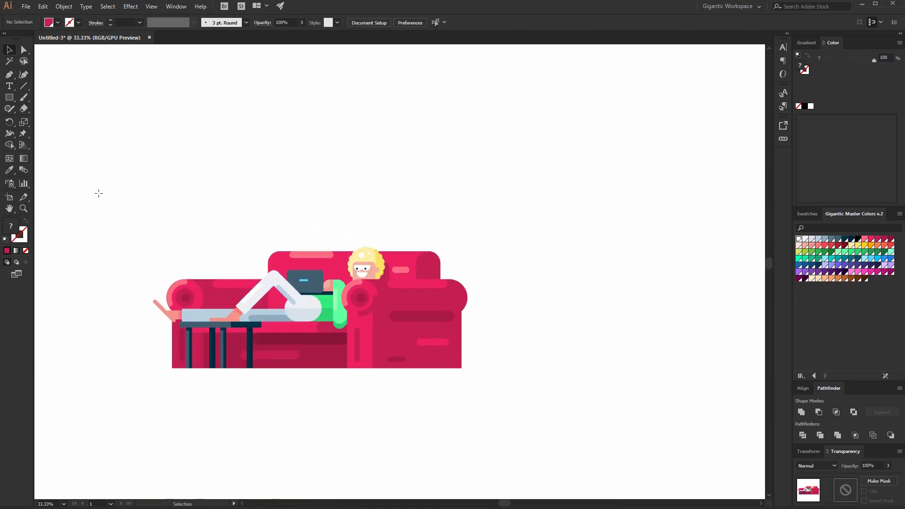
key("m")
left_click_drag(71, 115, 601, 437)
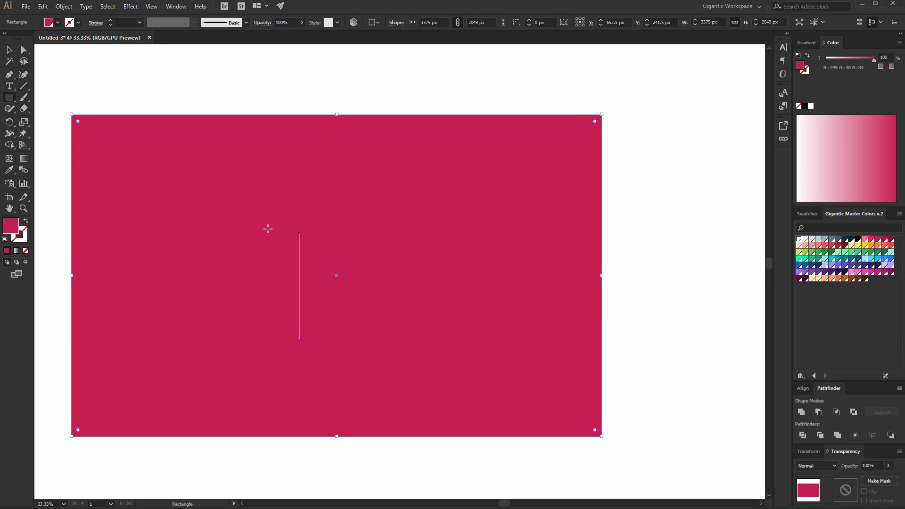
left_click(885, 239)
key("ctrl+shift+bracketleft")
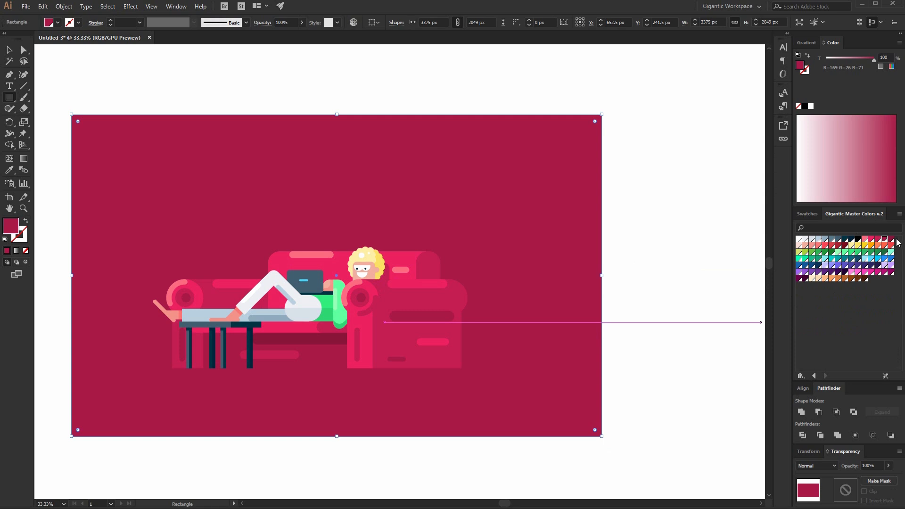
left_click(891, 239)
key("v")
left_click_drag(602, 174, 583, 177)
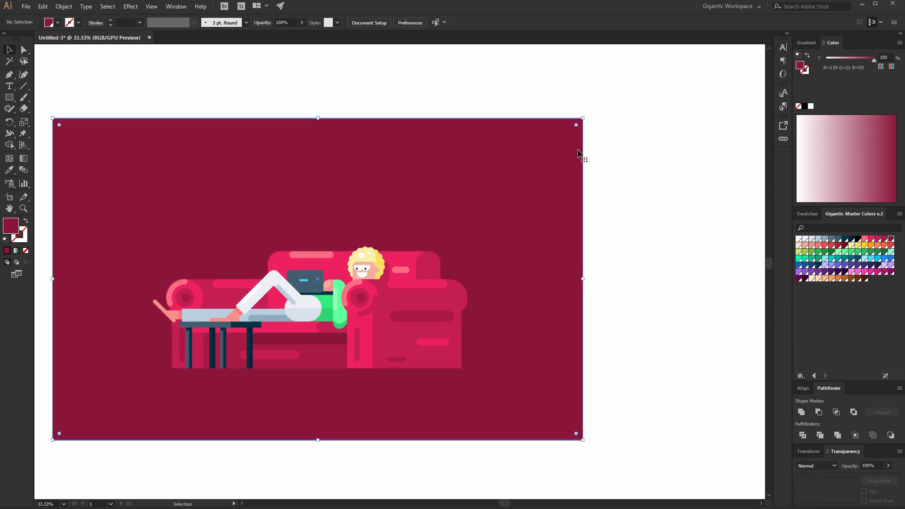
left_click_drag(584, 120, 713, 45)
Move the background rectangle onto a new locked layer beneath Layer 1.
key("ctrl+x")
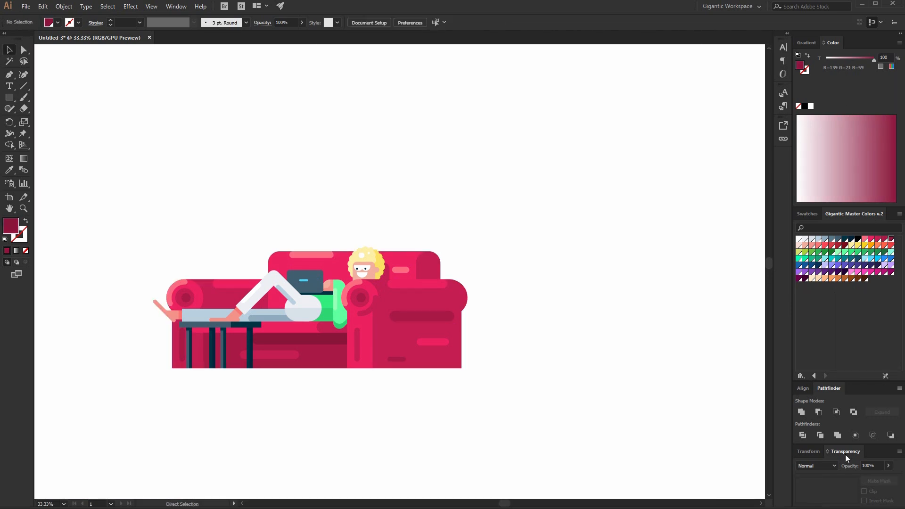
key("ctrl+f")
key("ctrl+z")
key("F7")
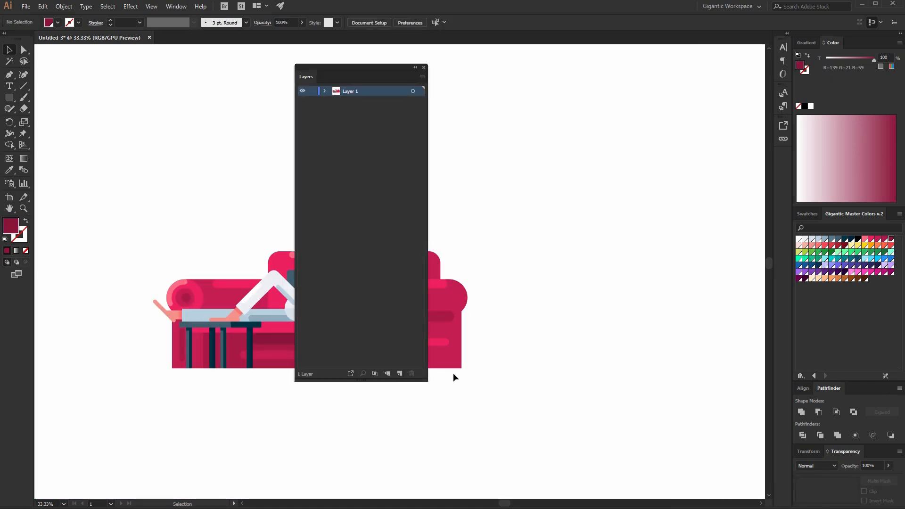
left_click_drag(351, 91, 358, 109)
key("ctrl+f")
left_click(312, 101)
left_click(351, 92)
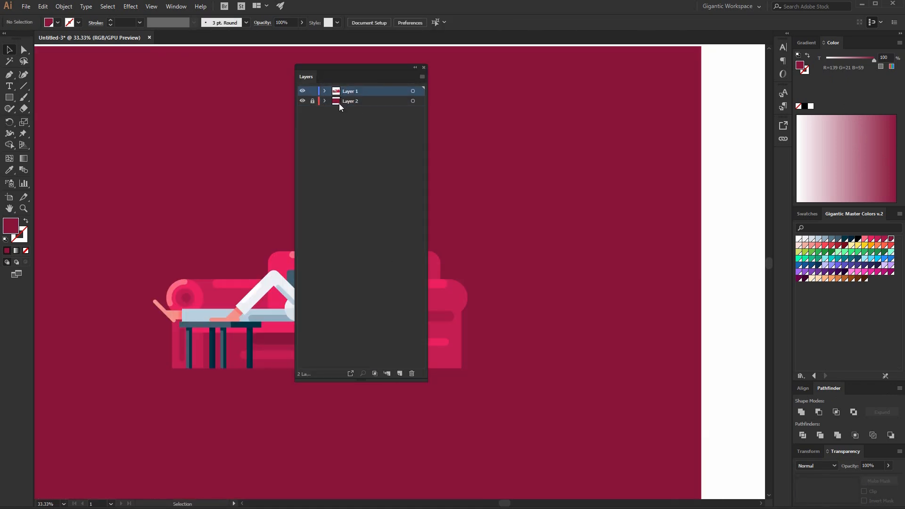
key("F7")
Draw a floor strip about 2274 × 48 px under the sofa in a darker maroon, round its ends and send it back.
left_click_drag(126, 366, 484, 372)
left_click(846, 245)
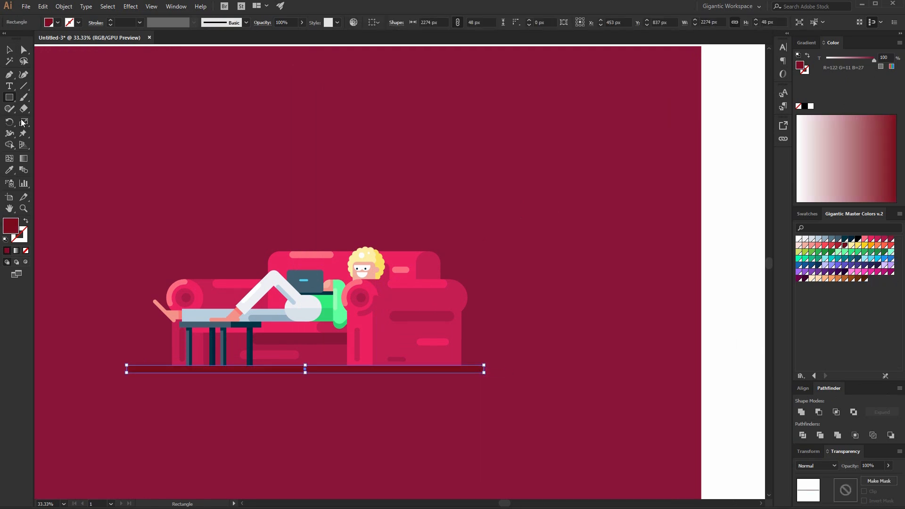
left_click(23, 50)
left_click_drag(134, 370, 207, 376)
left_click(6, 52)
key("ctrl+shift+bracketleft")
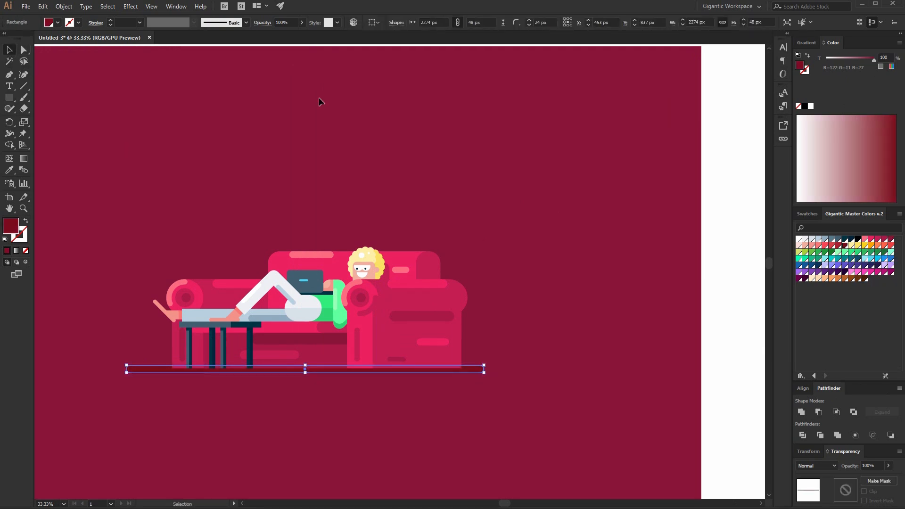
Draw a thin dark maroon wall stripe about 450 × 48 px above the sofa's right end.
left_click(510, 224)
left_click(483, 370)
left_click(520, 358)
key("ctrl+plus")
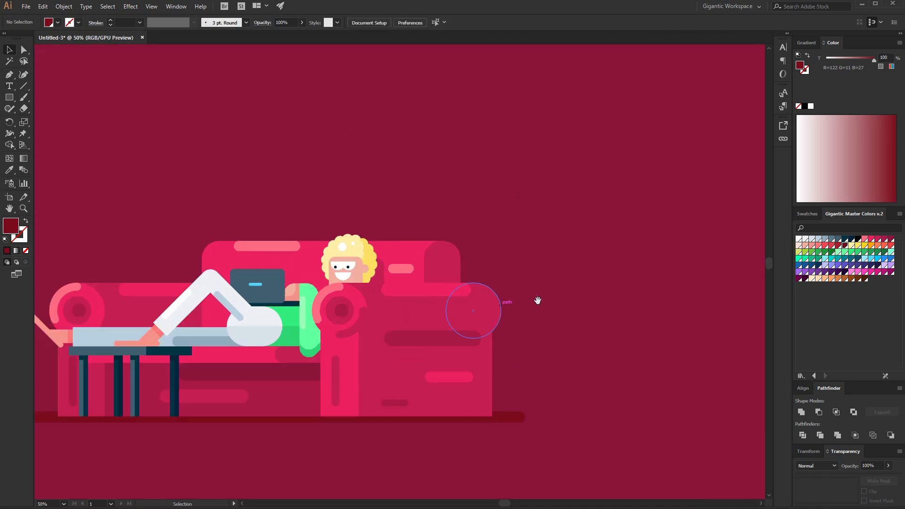
left_click_drag(498, 303, 580, 296)
key("m")
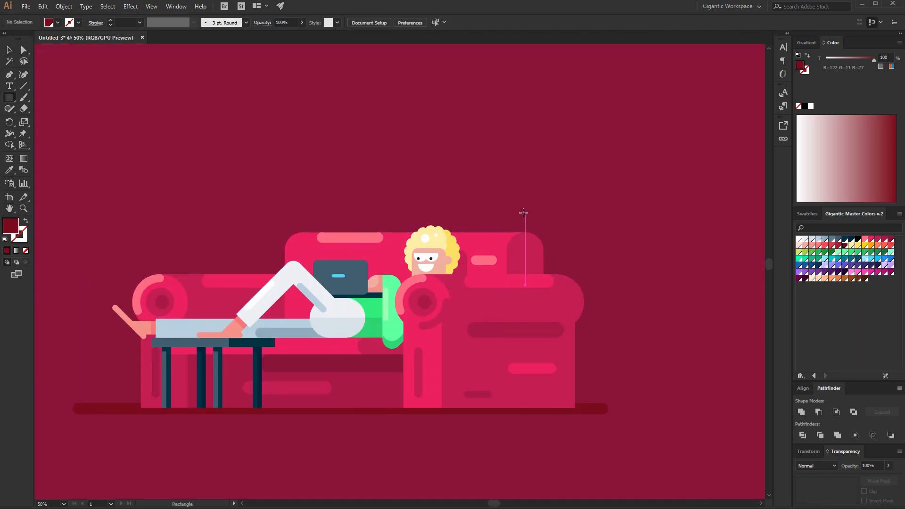
left_click_drag(510, 213, 598, 220)
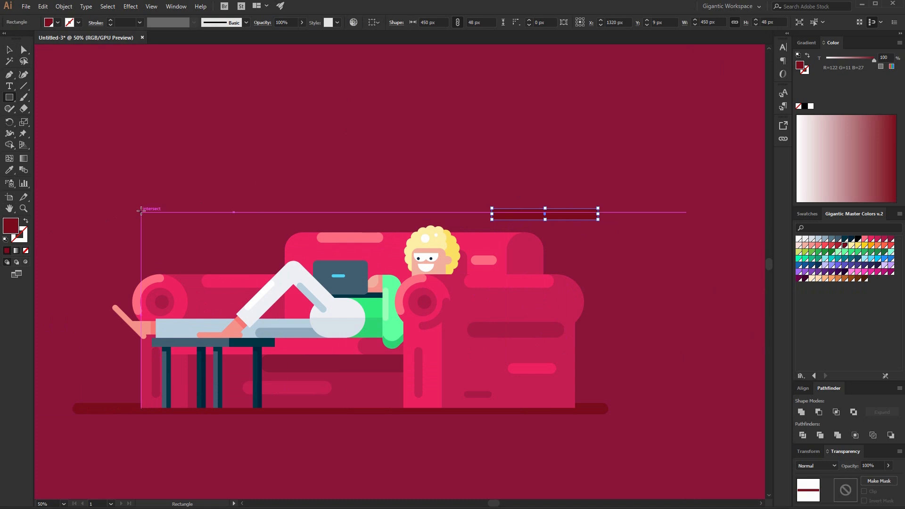
Add a short stripe on the left wall and repeat it downward into three evenly spaced stripes.
left_click_drag(151, 208, 208, 234)
key("v")
key("ctrl+d")
left_click(293, 196)
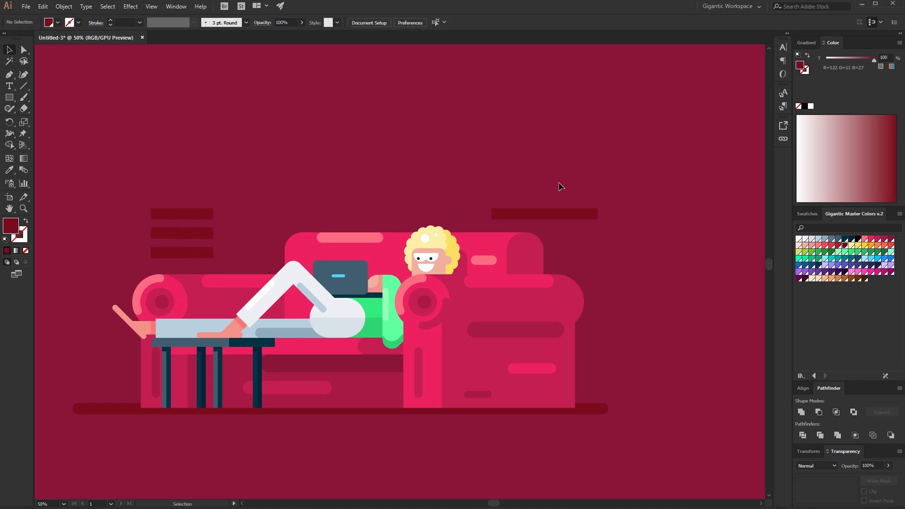
Draw a light blue rectangle about 376 × 208 px above the sofa and round its corners to about 21 px.
key("m")
left_click_drag(285, 136, 374, 184)
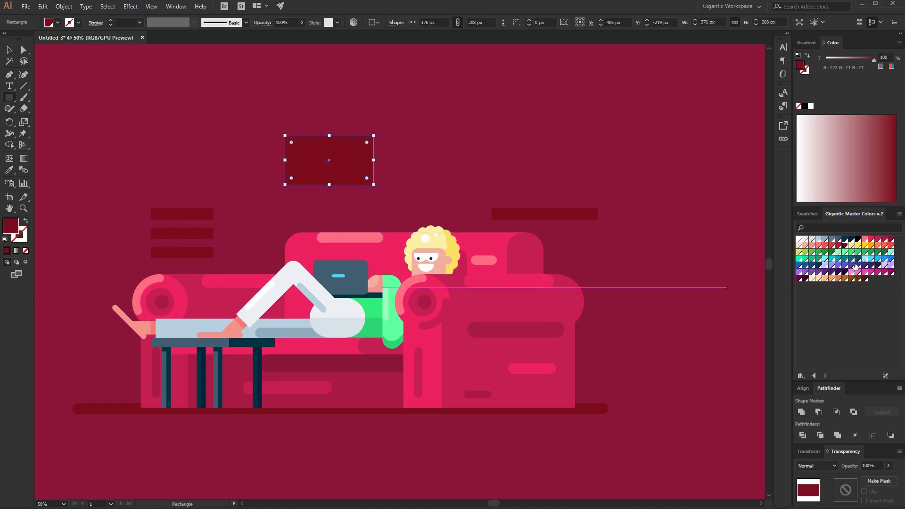
left_click(870, 260)
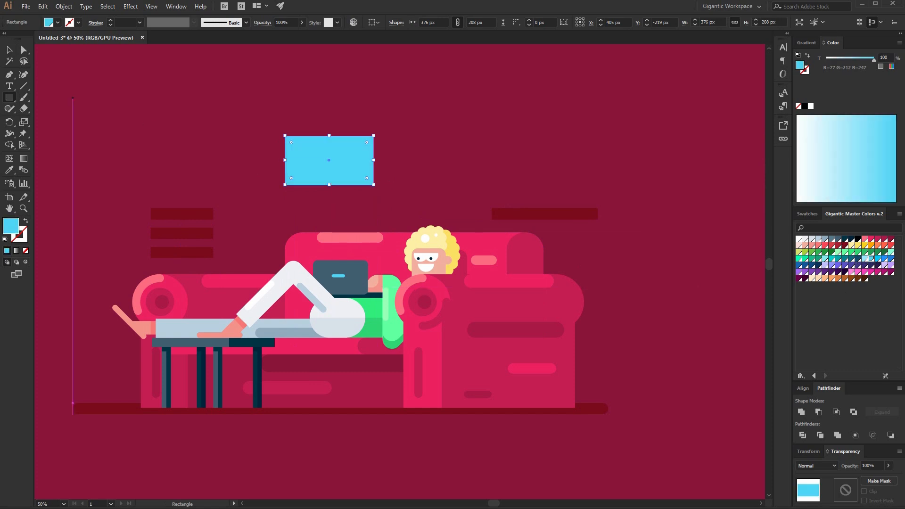
key("a")
left_click_drag(292, 141, 301, 150)
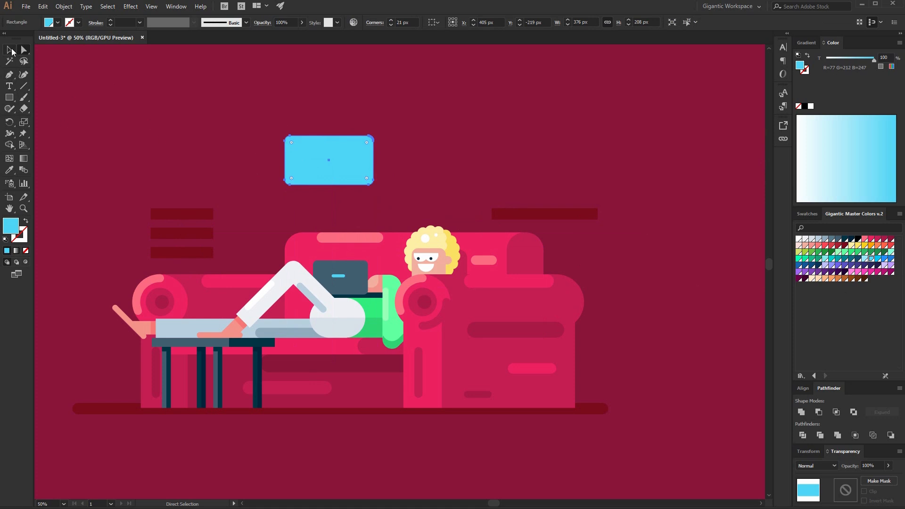
left_click(9, 49)
Turn a 248 px square into a triangle and attach it as a tail under the blue bubble's lower right.
left_click(9, 98)
mouse_move(431, 88)
left_mouse_down()
mouse_move(473, 146)
mouse_move(489, 148)
left_mouse_up()
left_click(9, 76)
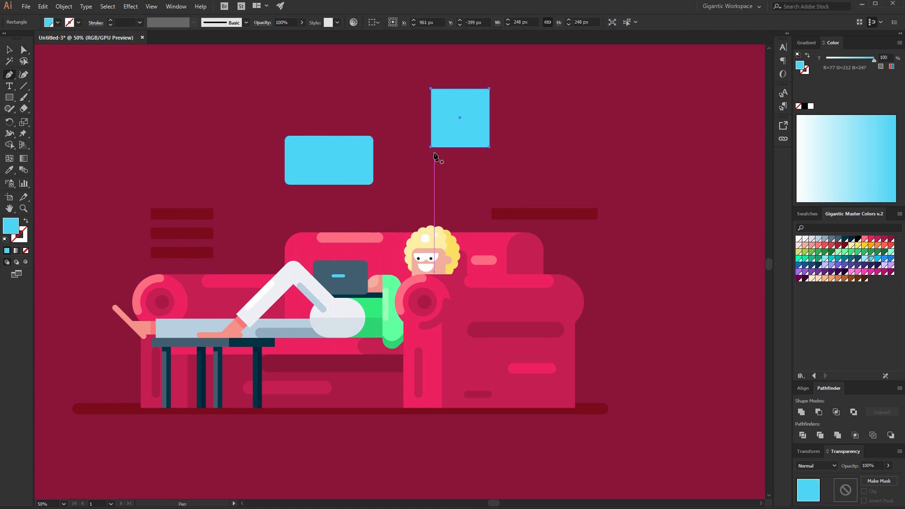
left_click(432, 147)
key("v")
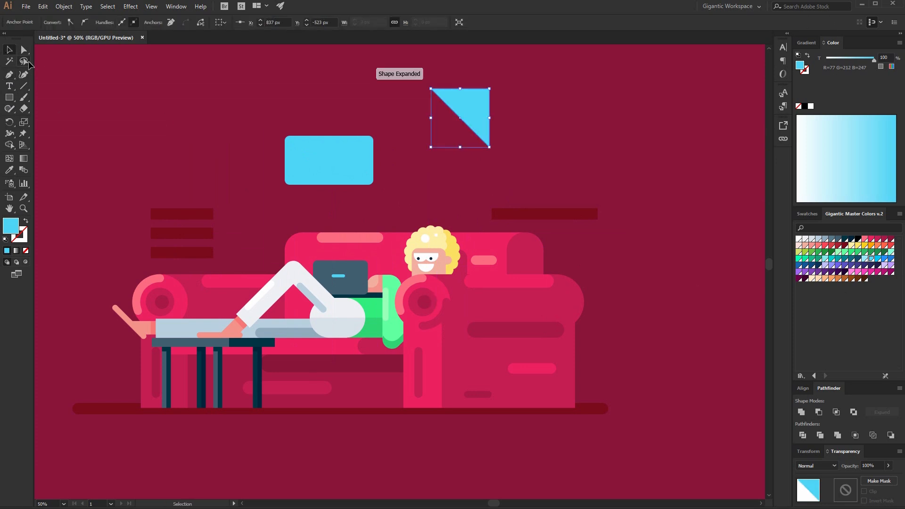
left_click_drag(490, 90, 350, 187)
left_click(505, 137)
left_click(346, 183)
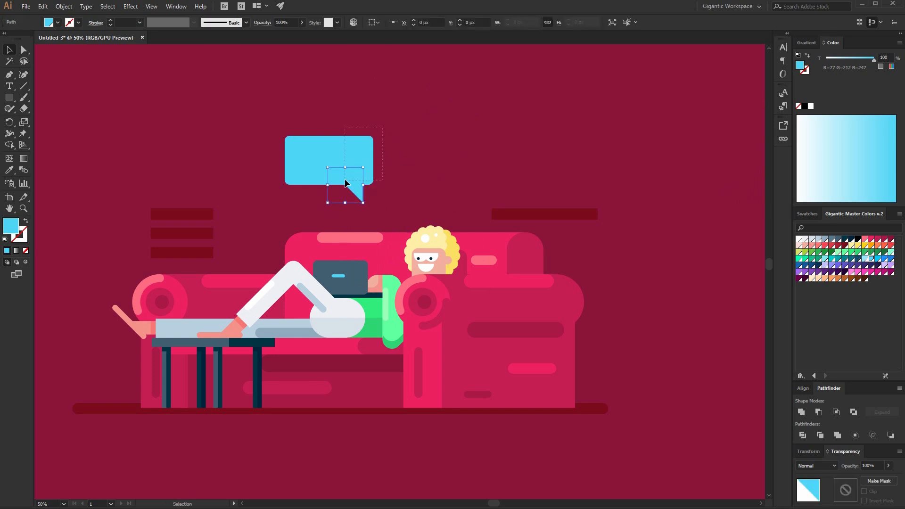
Draw a bar about 247 × 38 px inside the bubble and fill it with a darker blue.
left_click(461, 183)
mouse_move(300, 147)
left_mouse_down()
mouse_move(373, 158)
mouse_move(359, 155)
left_mouse_up()
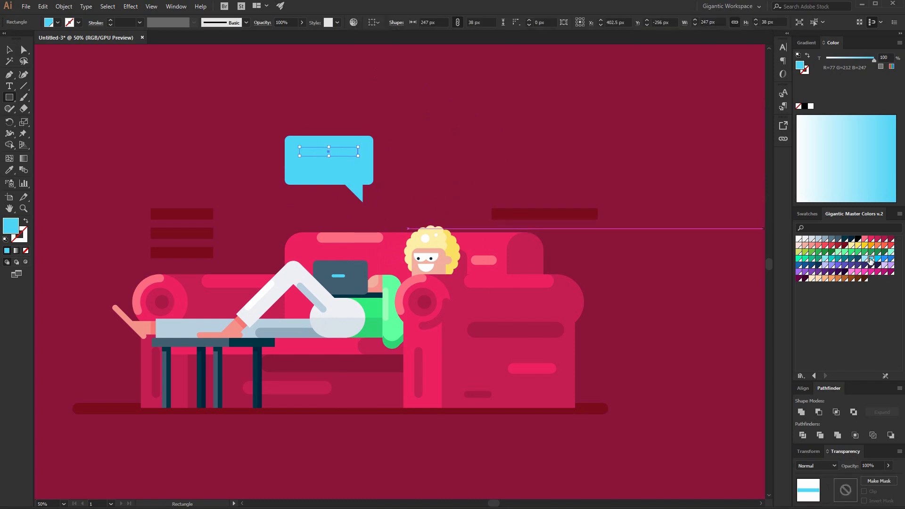
left_click(884, 259)
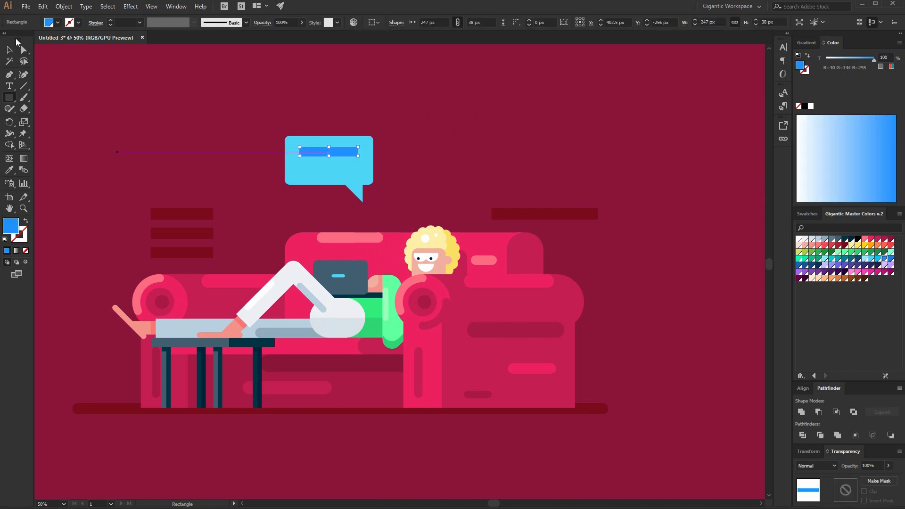
Duplicate the bar below, shorten the copy to about 123 px and nudge it left.
left_click(11, 51)
key("a")
left_click(413, 146, "ctrl")
left_click_drag(349, 151, 329, 172)
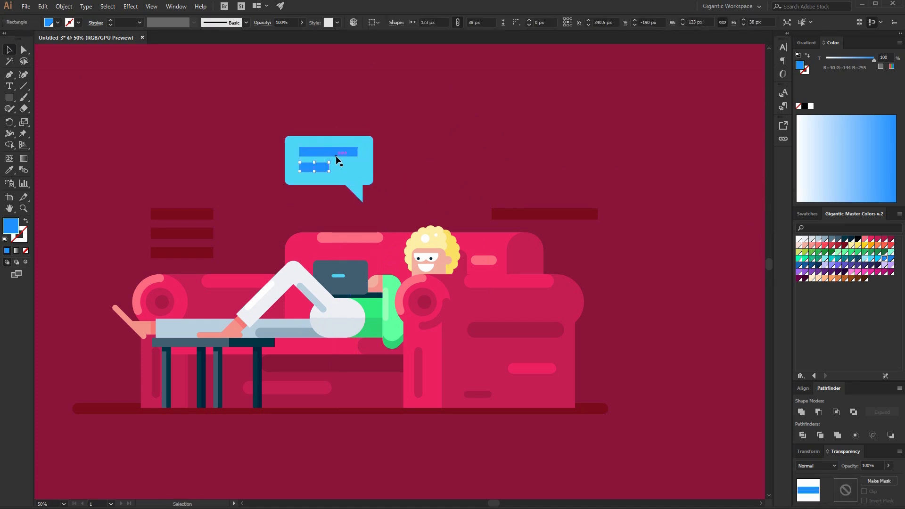
left_click(332, 157, "shift")
key("Left")
key("Left")
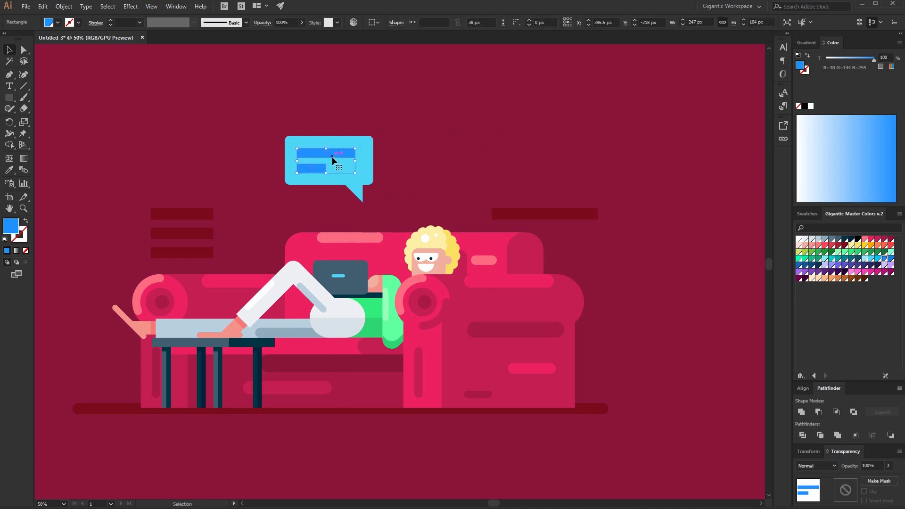
Scale the whole speech bubble down above the laptop.
left_click_drag(422, 113, 297, 205)
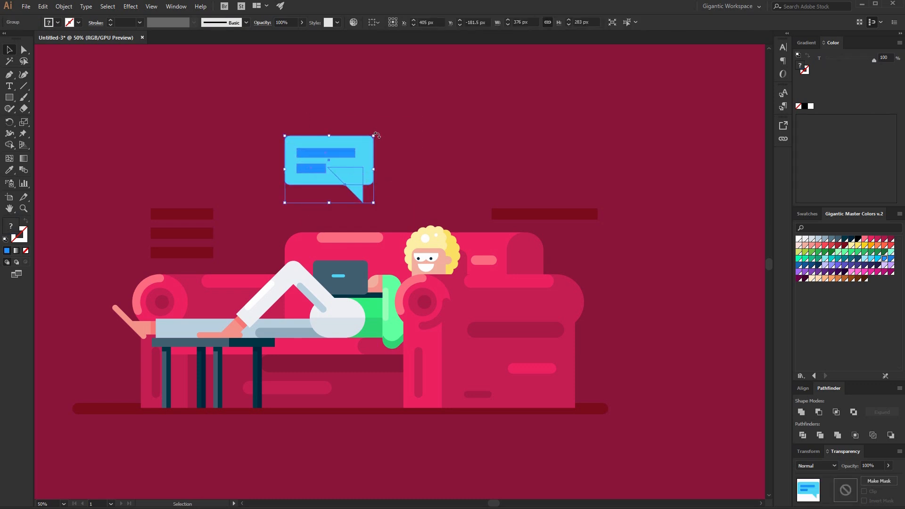
left_click_drag(378, 135, 331, 235)
key("a")
key("ctrl+shift+a")
left_click_drag(331, 230, 331, 194)
Copy the speech bubble in place and reflect the copy horizontally.
left_click(452, 164)
left_click(325, 203)
key("ctrl+c")
key("ctrl+f")
right_click(324, 201)
mouse_move(370, 297)
left_click(432, 328)
key("Return")
Arrange the two speech bubbles staggered above the laptop, the reflected one higher and to the right.
left_click_drag(316, 207, 383, 178)
left_click(486, 146)
left_click(388, 172)
left_click(334, 200, "shift")
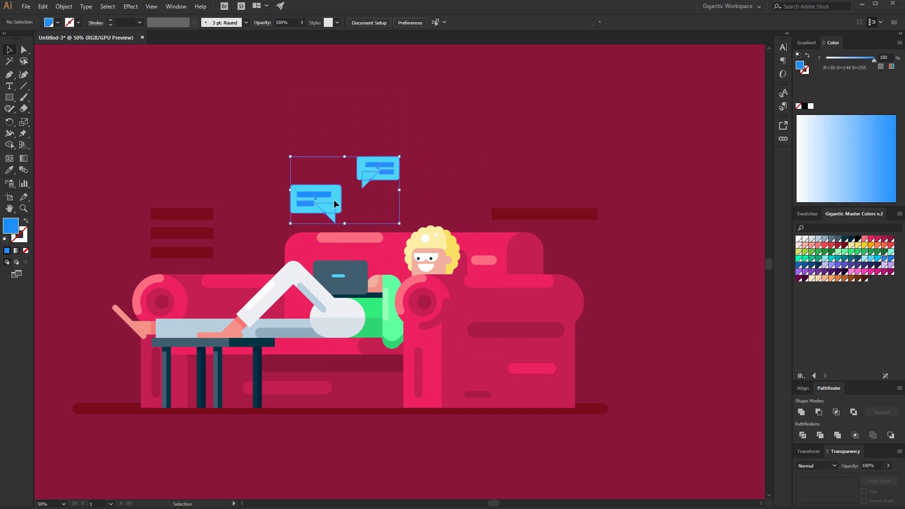
left_click_drag(334, 200, 322, 234)
left_click_drag(370, 206, 372, 196)
left_click(411, 204)
left_click(375, 239)
double_click(375, 240)
double_click(375, 235)
left_click(374, 235)
key("a")
left_click_drag(163, 164, 340, 250)
left_click(14, 53)
double_click(164, 120)
key("ctrl+minus")
key("ctrl+equal")
key("space")
left_click_drag(580, 207, 596, 191)
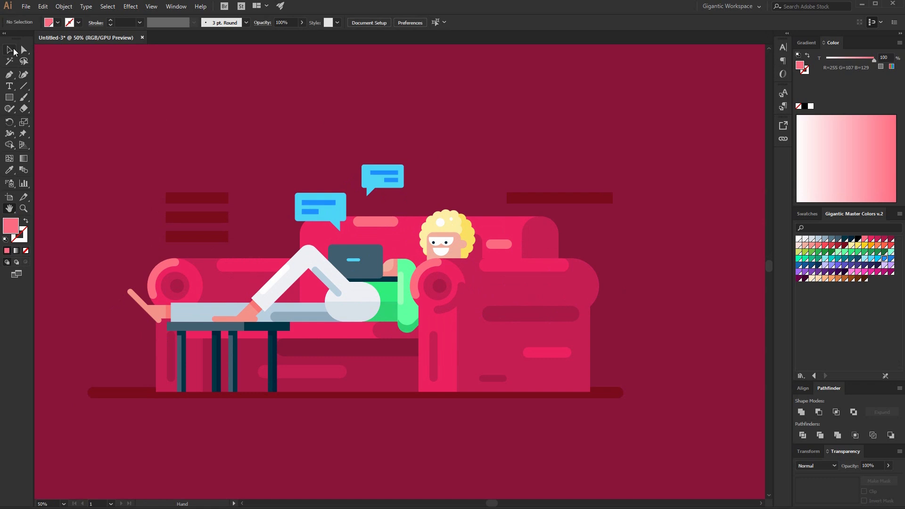